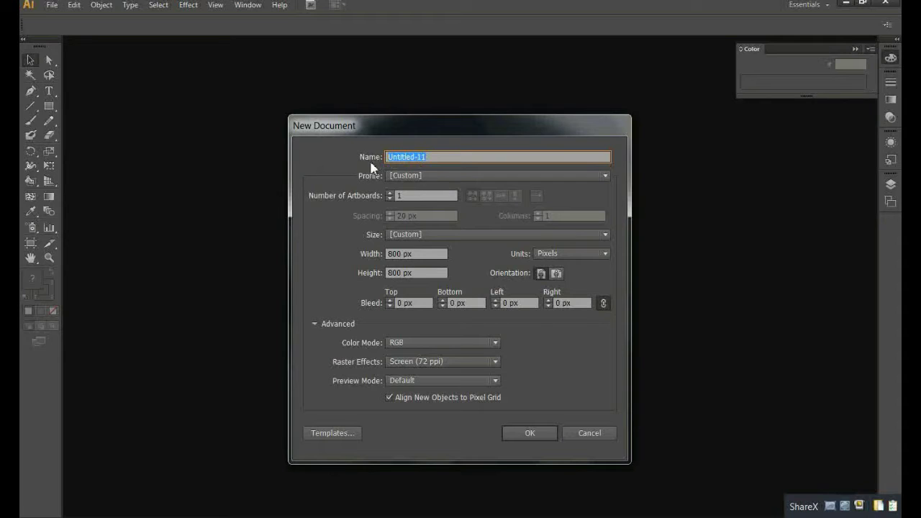
Step: Create the new 800 x 800 px RGB document with the name "logo"
text(logo)
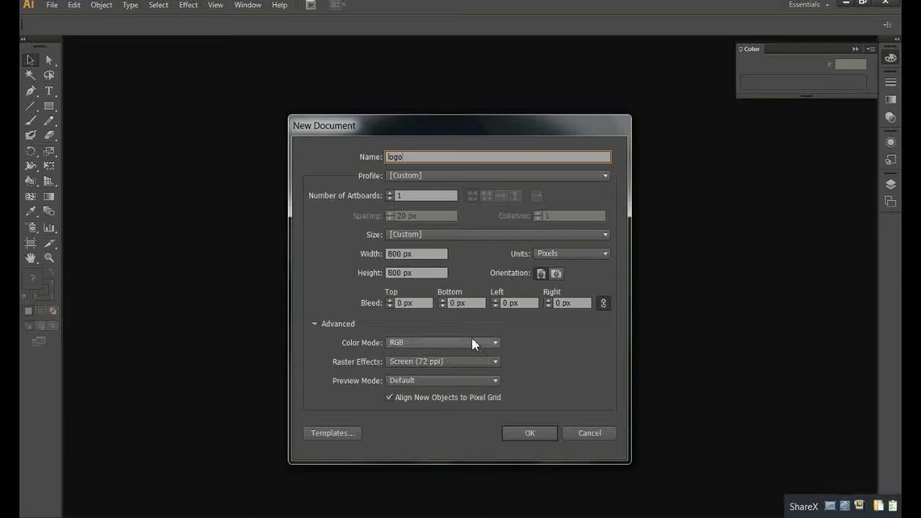
click(532, 435)
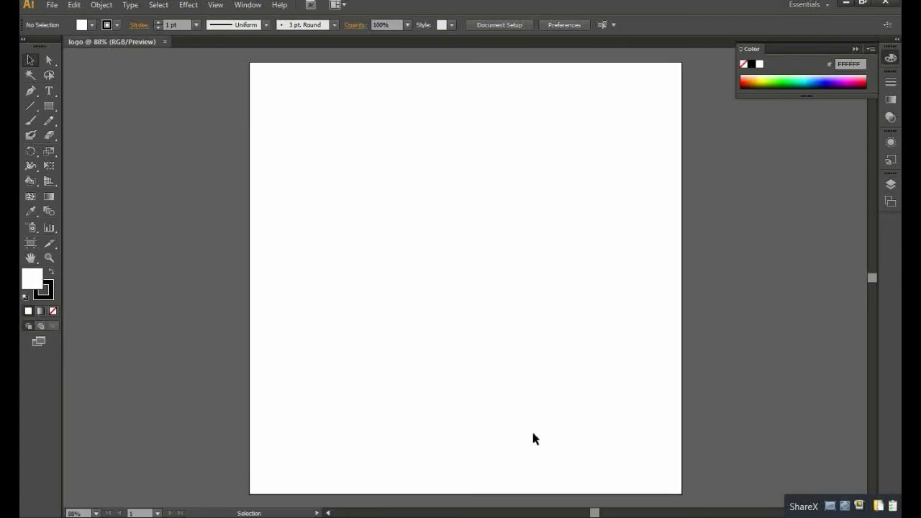
Step: Add the point text "Anand Bhavan" in the upper middle of the artboard with the Type tool
click(49, 92)
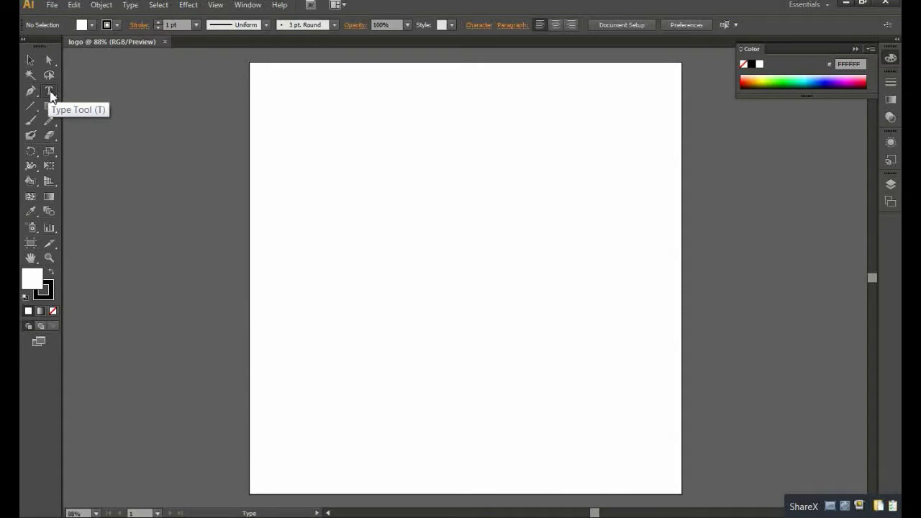
click(50, 93)
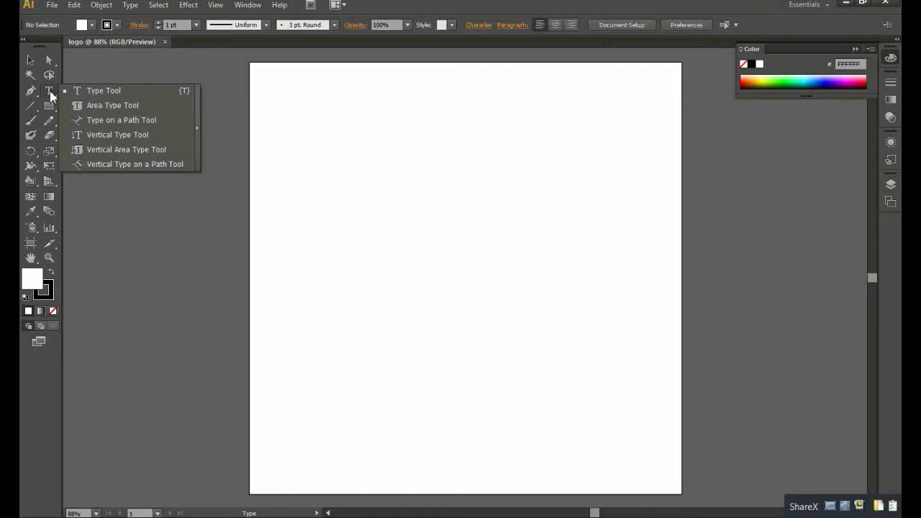
click(93, 95)
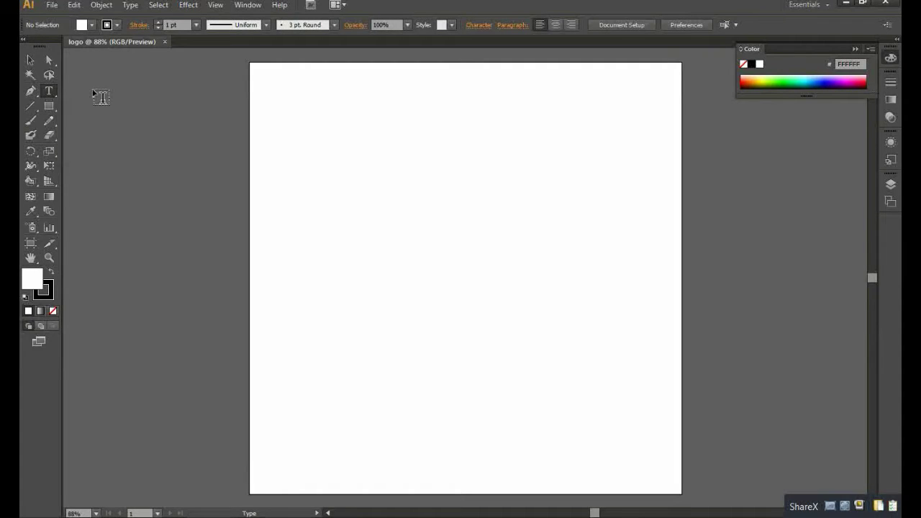
click(393, 211)
text(and B)
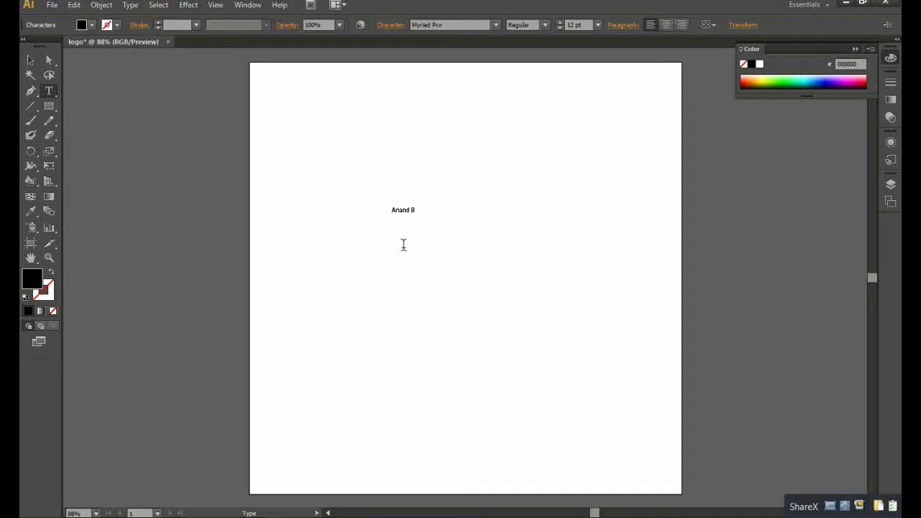
text(nand Bhavan)
drag(391, 210, 439, 208)
text(e)
key(Escape)
key(ctrl+z)
Step: Enlarge the Anand Bhavan text with Free Transform and stretch it vertically, to a size of about 110 pt
click(436, 213)
mouse_move(389, 210)
mouse_down()
mouse_move(427, 210)
mouse_move(374, 206)
mouse_up()
click(446, 214)
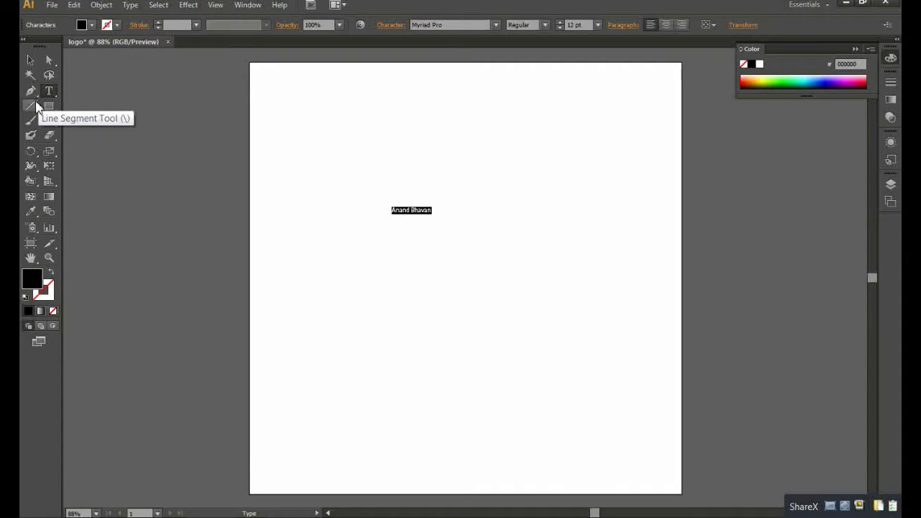
click(55, 166)
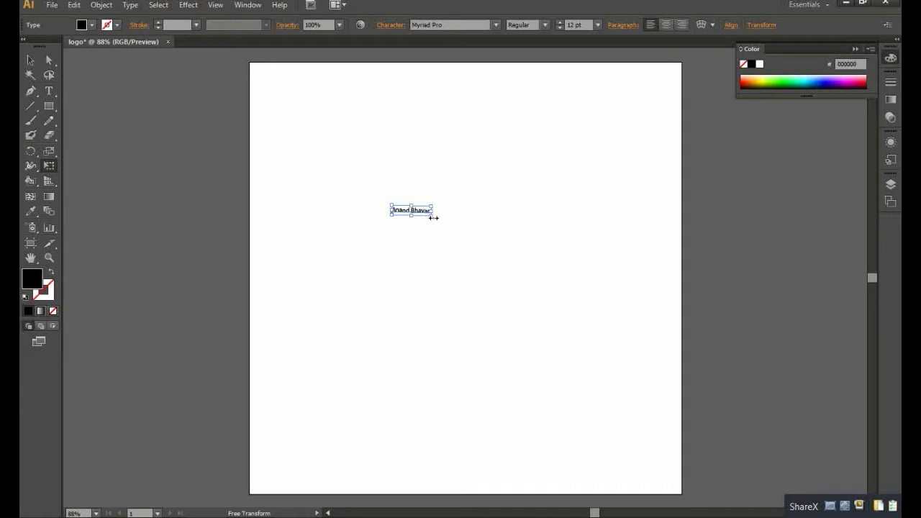
drag(433, 217, 541, 256)
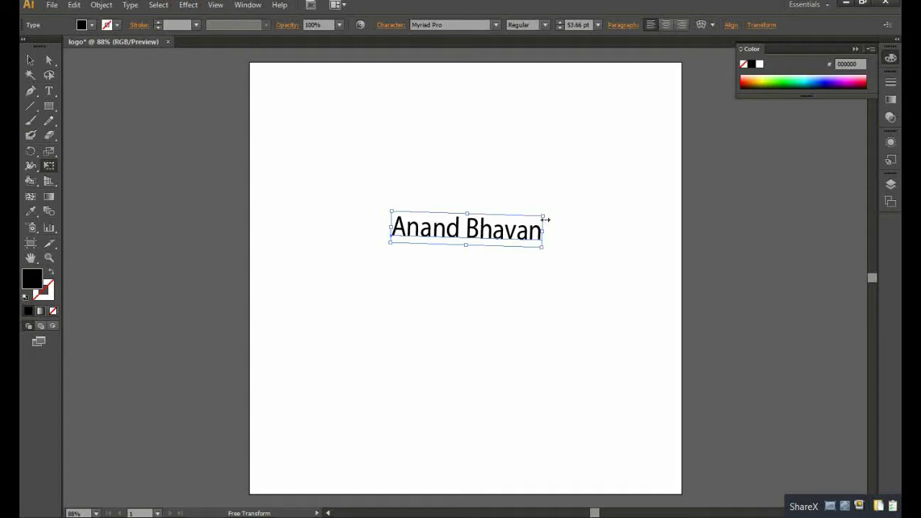
drag(545, 217, 547, 182)
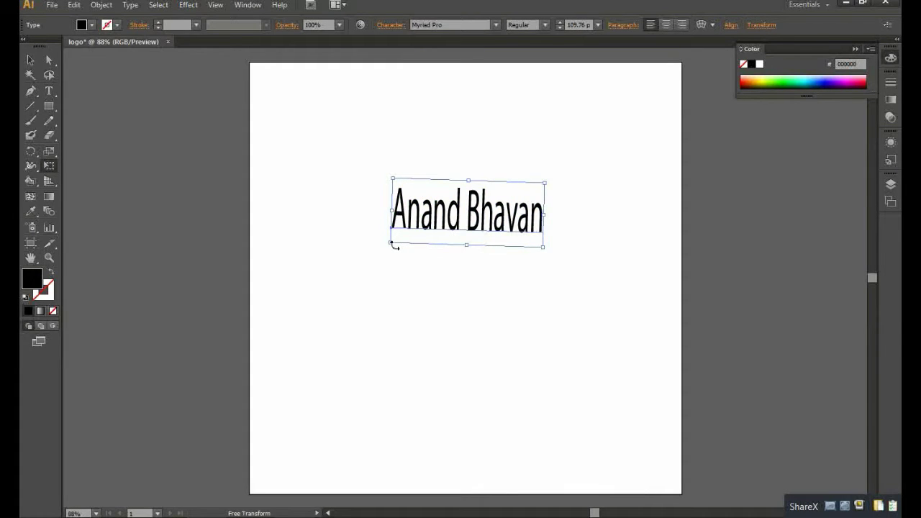
Step: Straighten the tilted text and scale it up to about 229 pt with Free Transform
drag(394, 245, 395, 244)
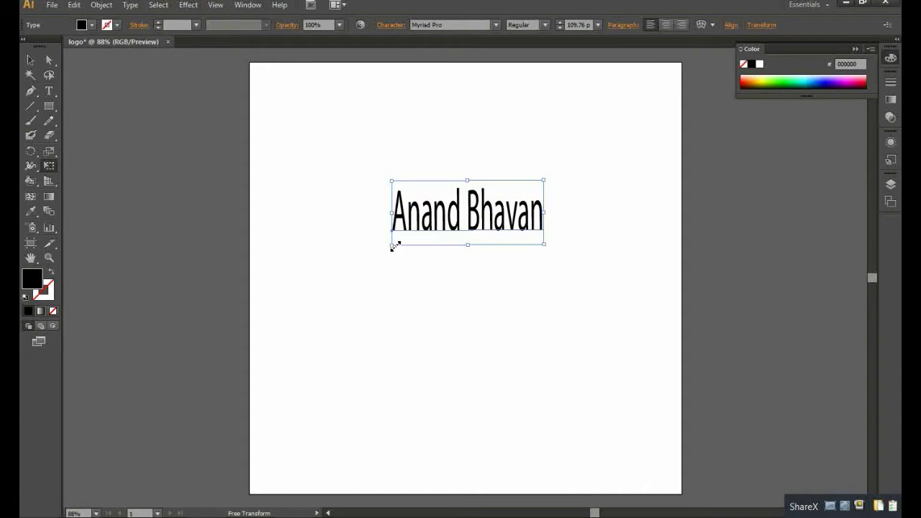
drag(393, 246, 395, 244)
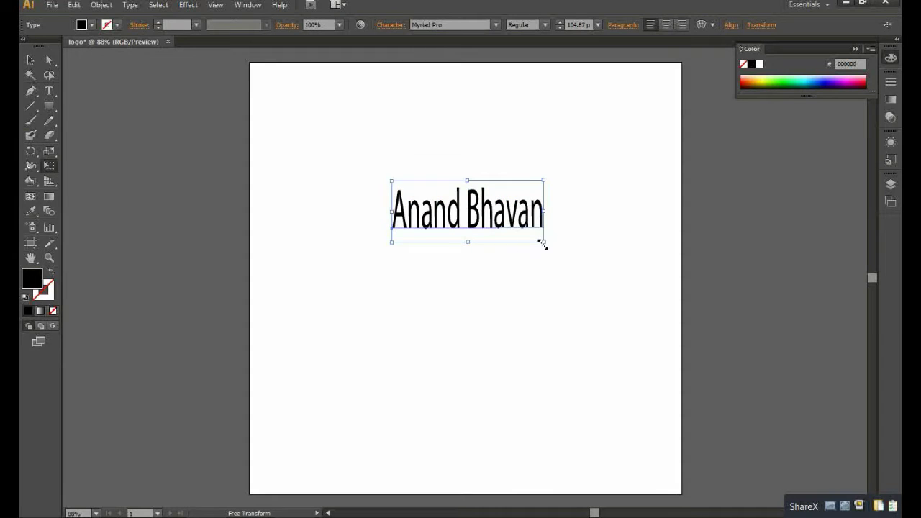
drag(544, 241, 594, 314)
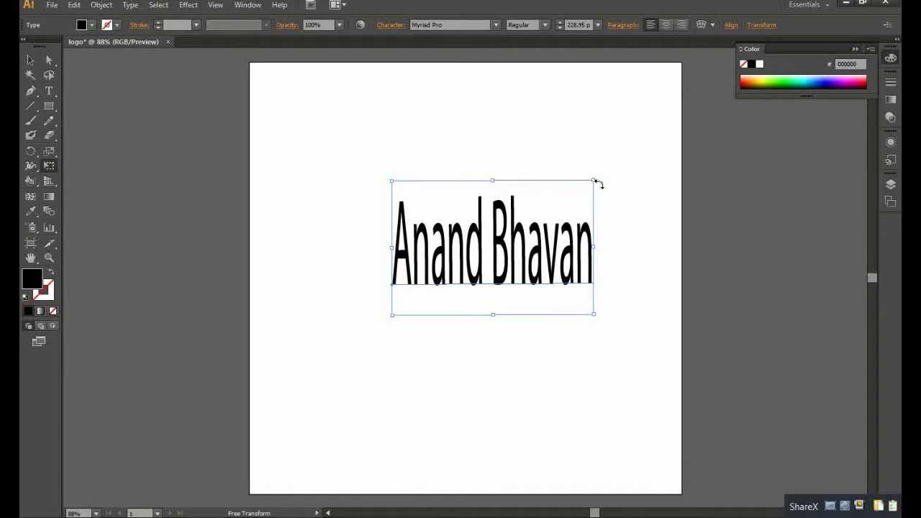
drag(597, 181, 600, 189)
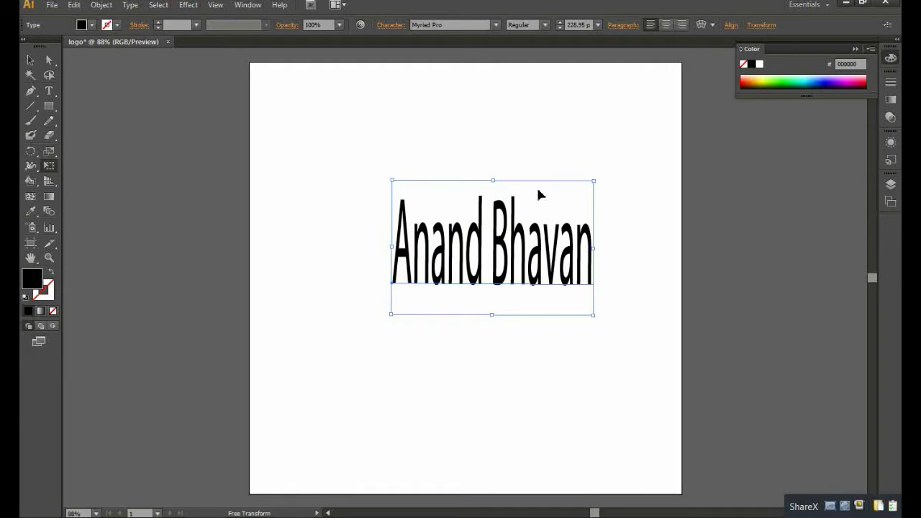
drag(598, 181, 596, 180)
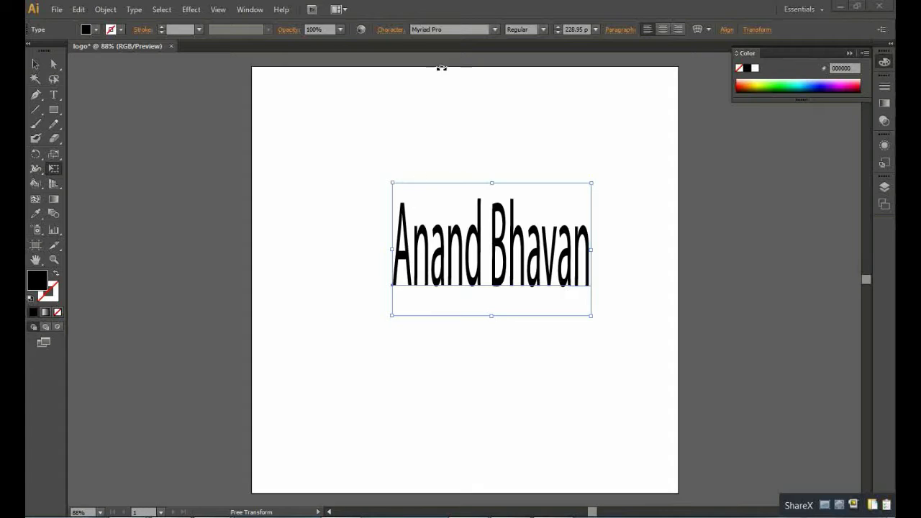
click(495, 30)
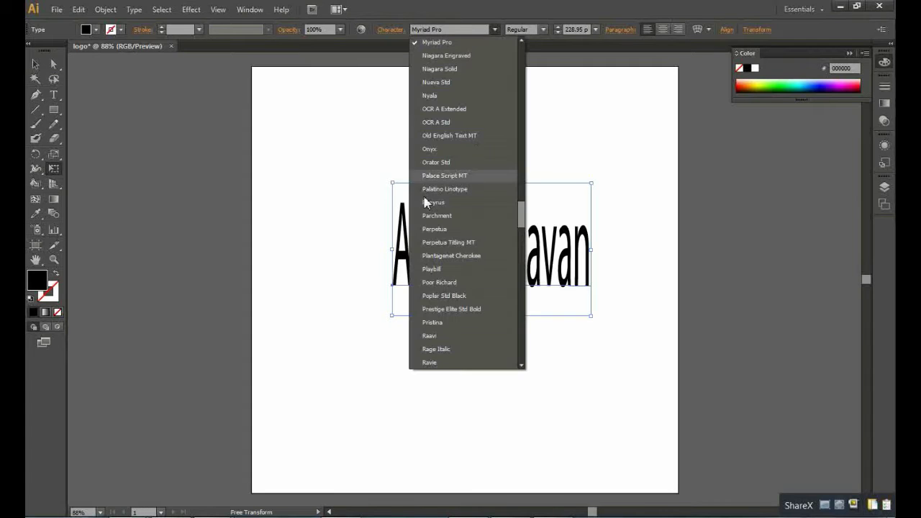
click(363, 134)
drag(370, 187, 410, 211)
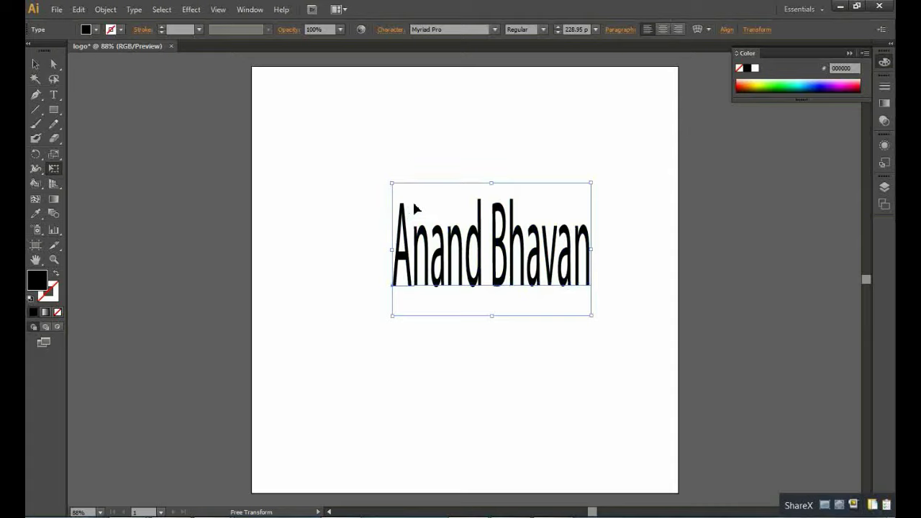
drag(591, 180, 587, 179)
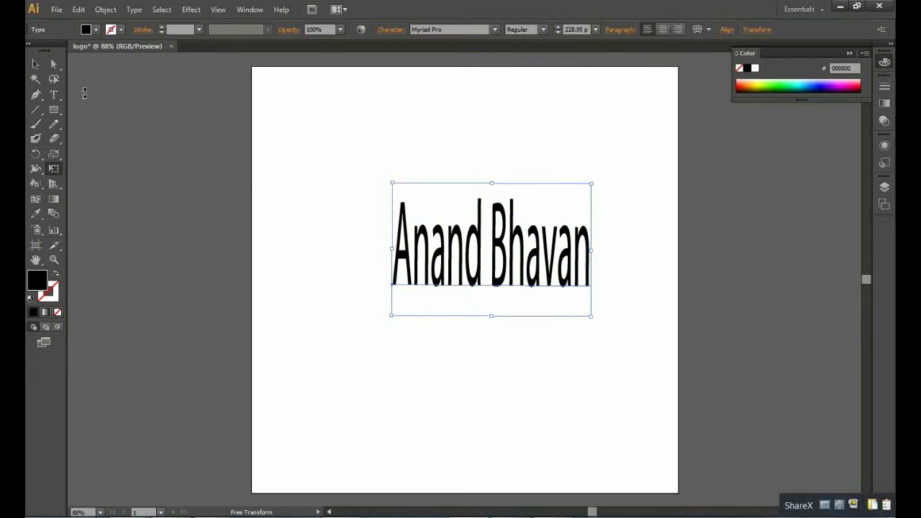
Step: Try the Niagara Engraved font on the Anand Bhavan text
click(35, 64)
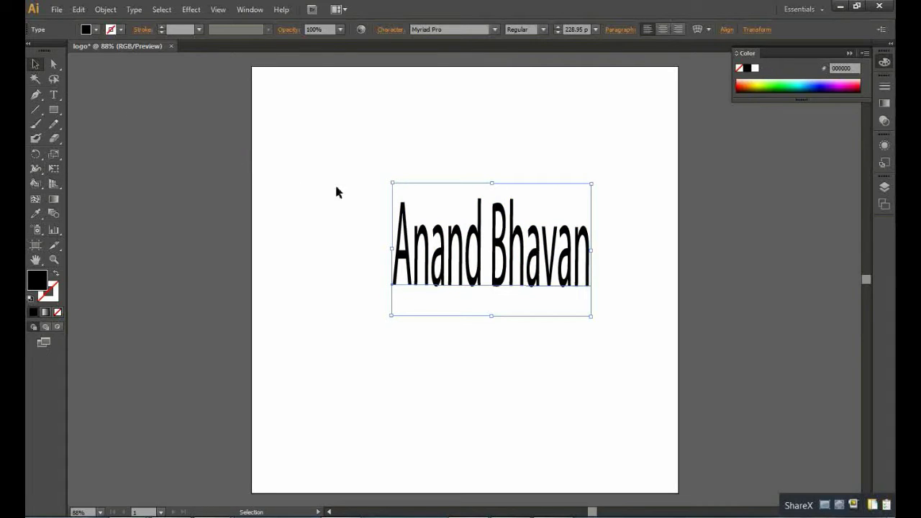
drag(336, 187, 645, 315)
drag(607, 204, 392, 313)
click(496, 29)
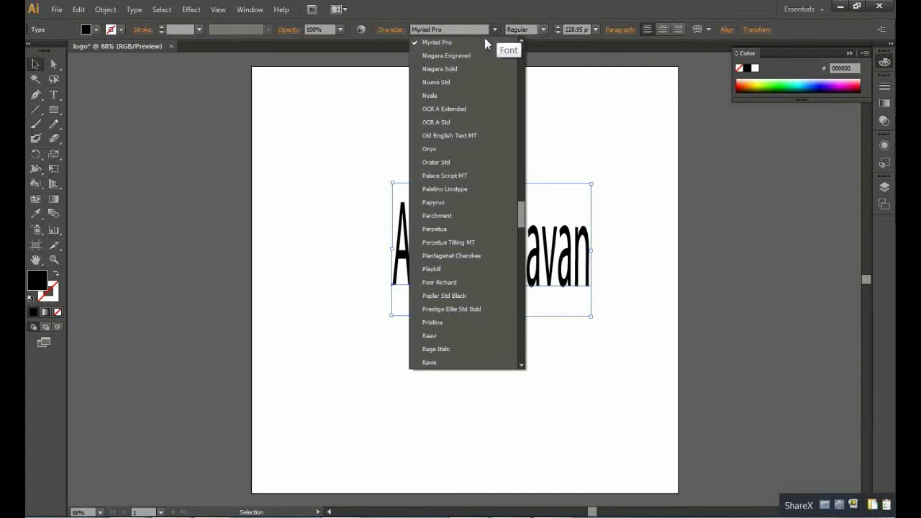
click(465, 53)
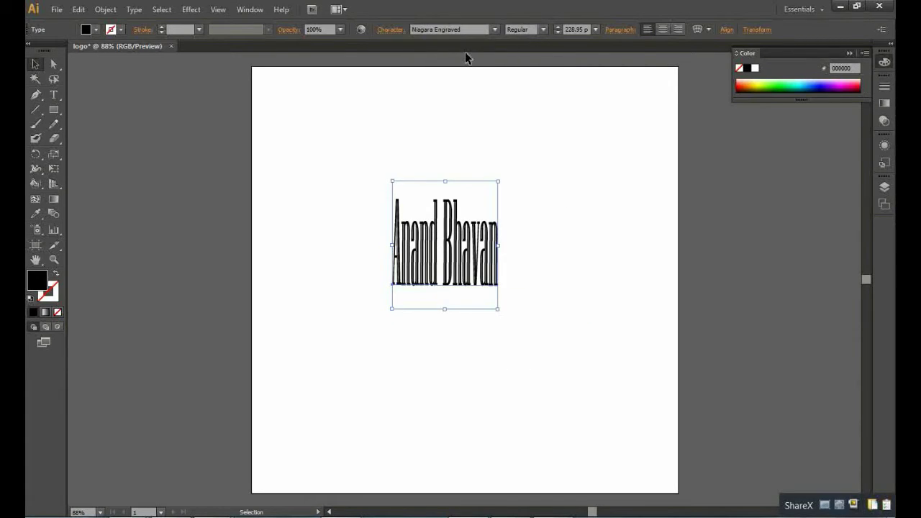
Step: Set the font of the Anand Bhavan text to Nueva Std and deselect it
click(495, 30)
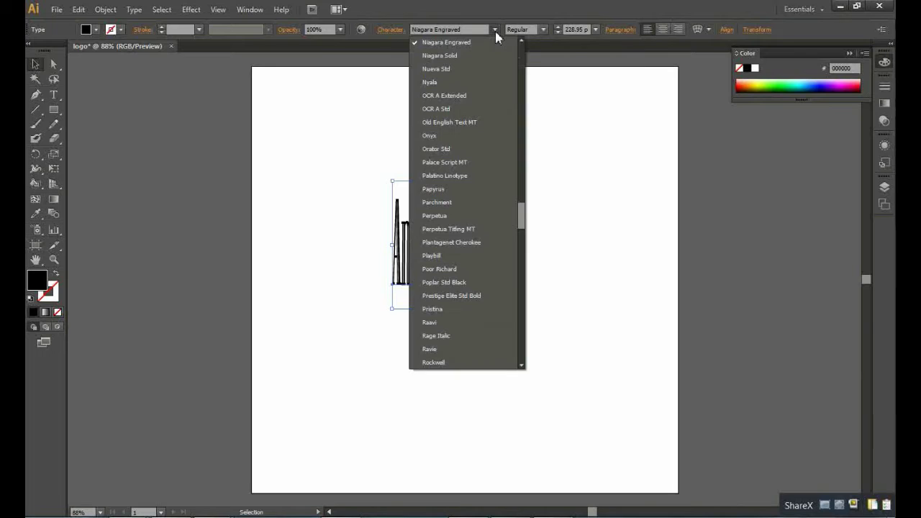
click(453, 66)
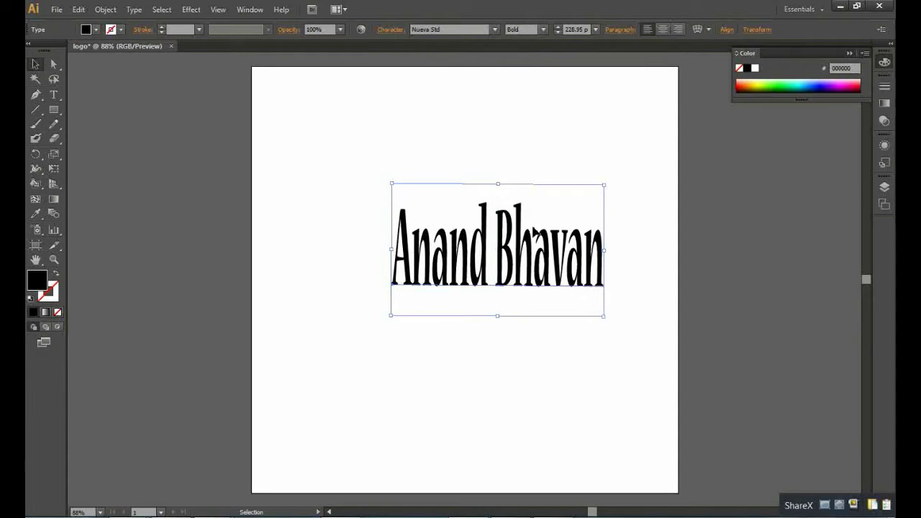
click(497, 147)
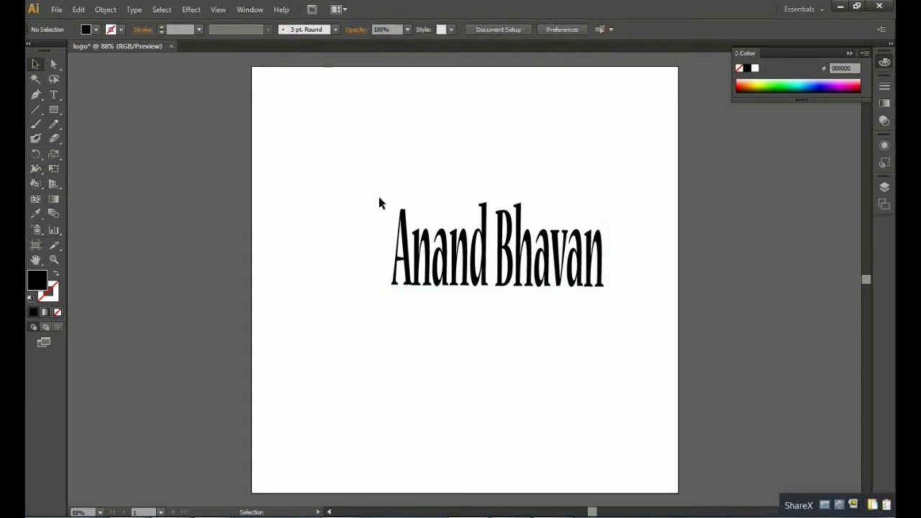
Step: Move the Anand Bhavan text slightly to the left on the artboard
drag(379, 199, 490, 291)
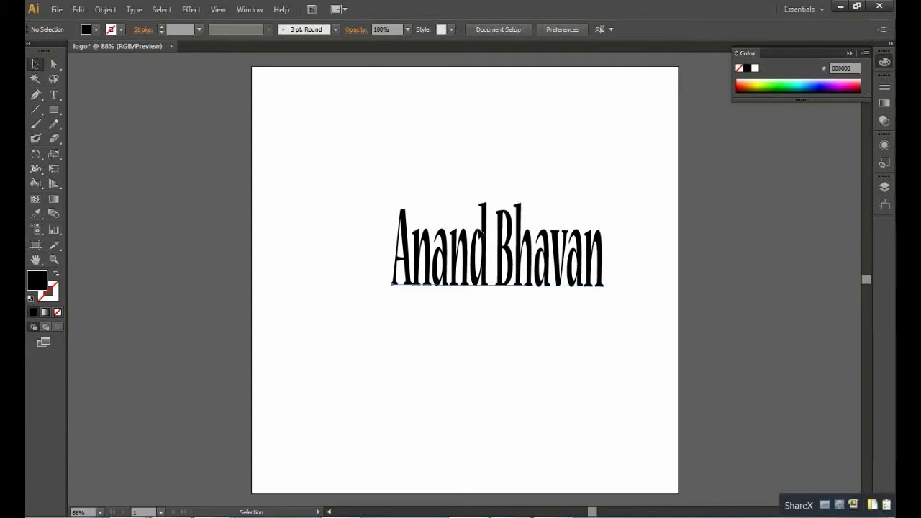
drag(488, 231, 475, 231)
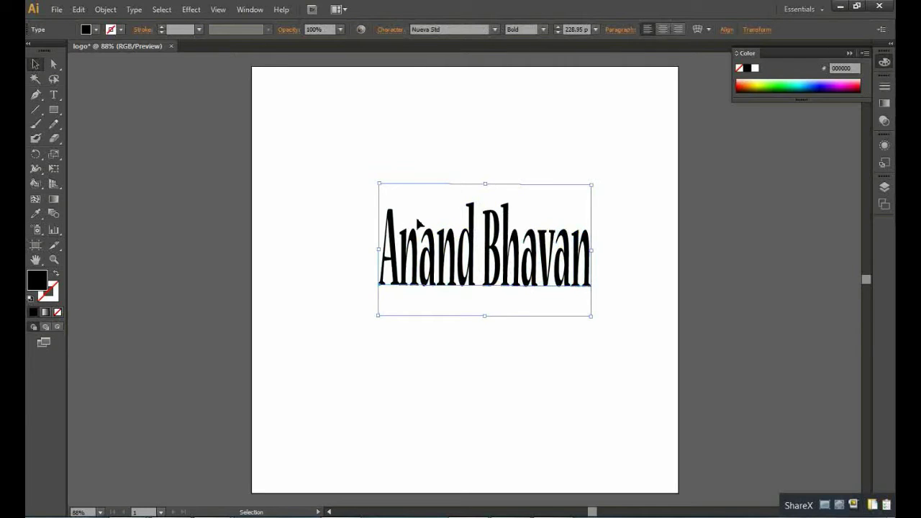
drag(375, 202, 469, 295)
click(481, 325)
drag(481, 253, 477, 251)
click(451, 354)
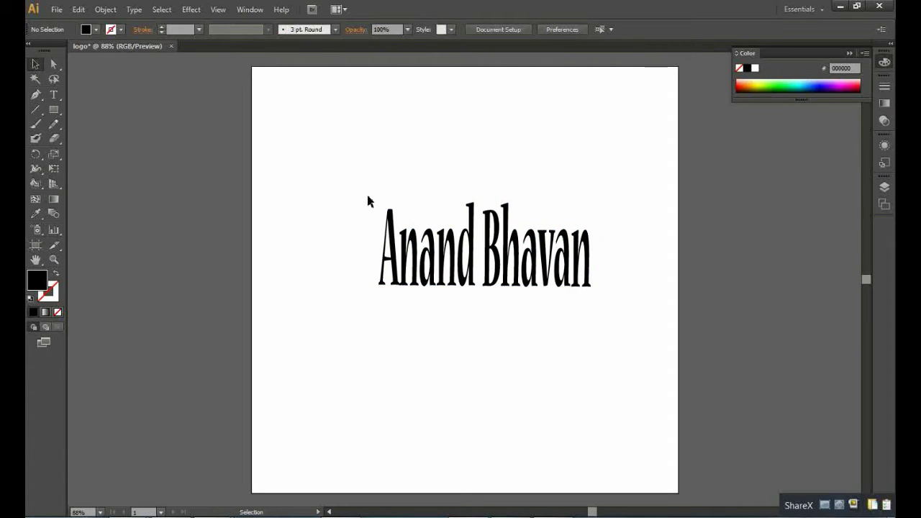
Step: Fill the Anand Bhavan text with RGB Red after trying a green fill
drag(362, 196, 477, 284)
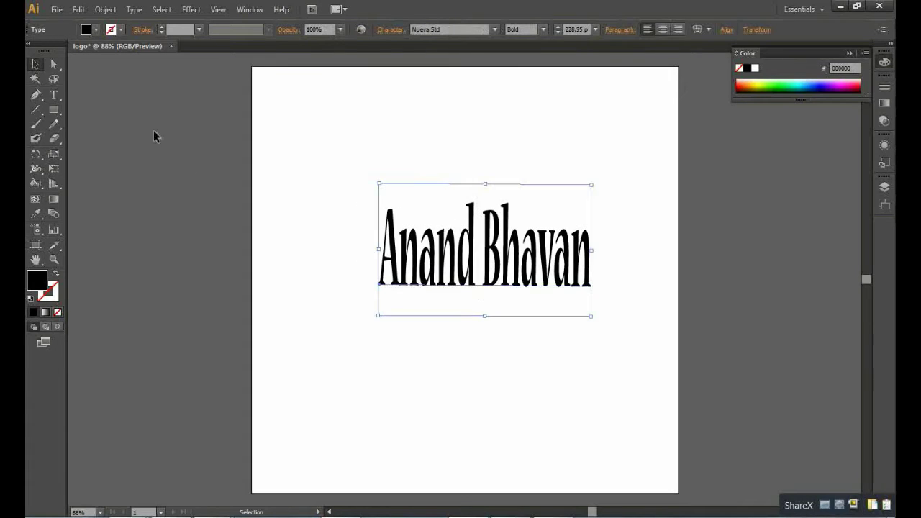
click(96, 32)
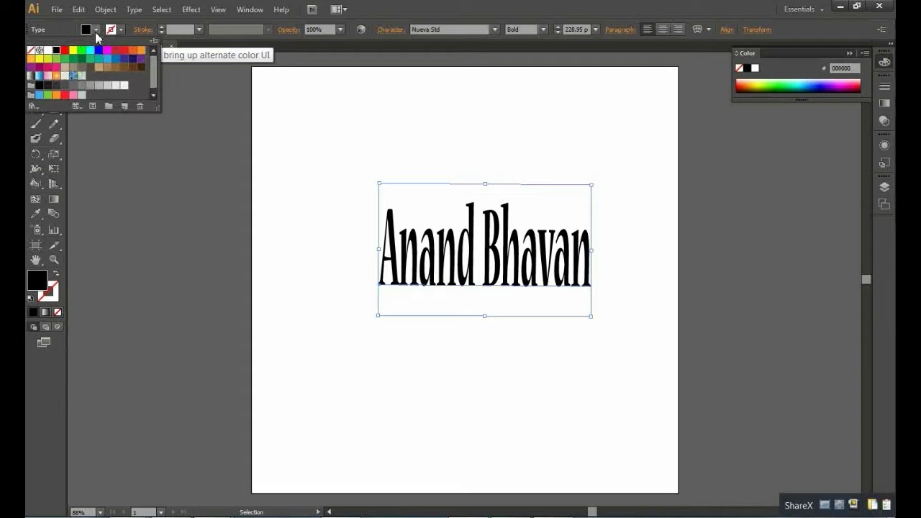
click(66, 50)
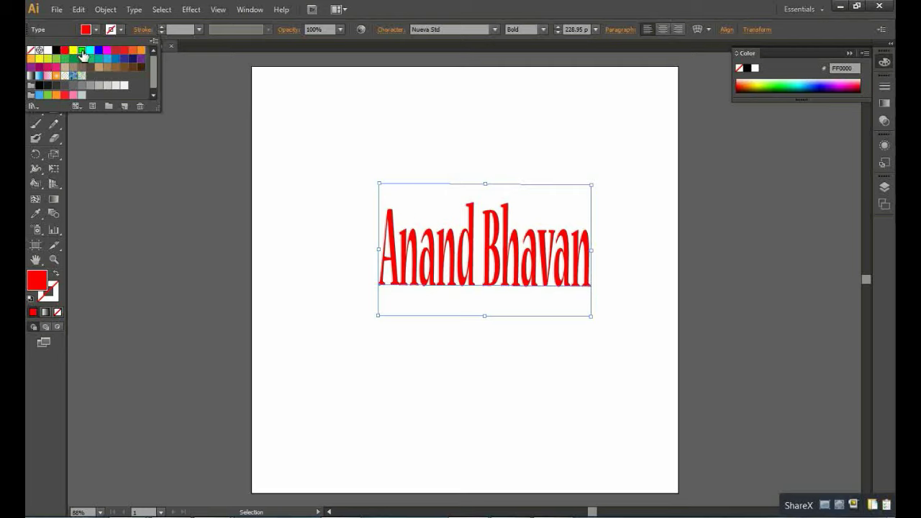
click(82, 51)
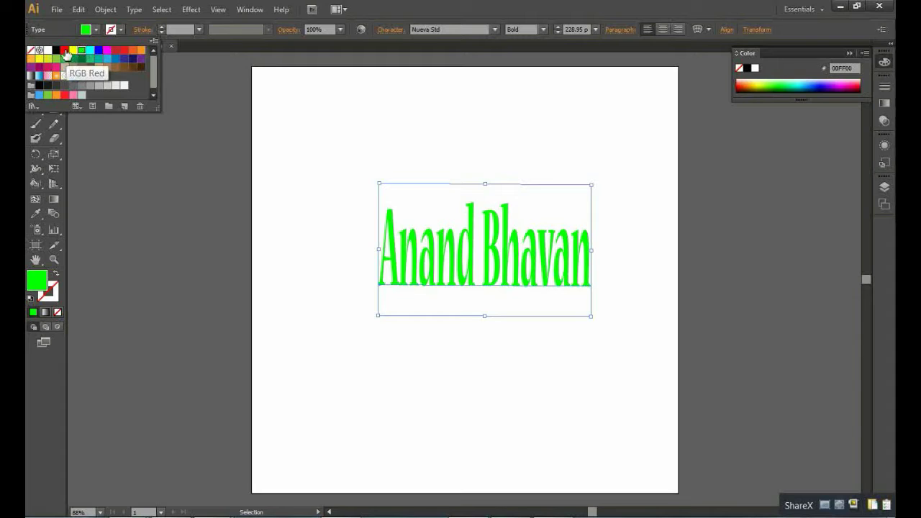
click(65, 51)
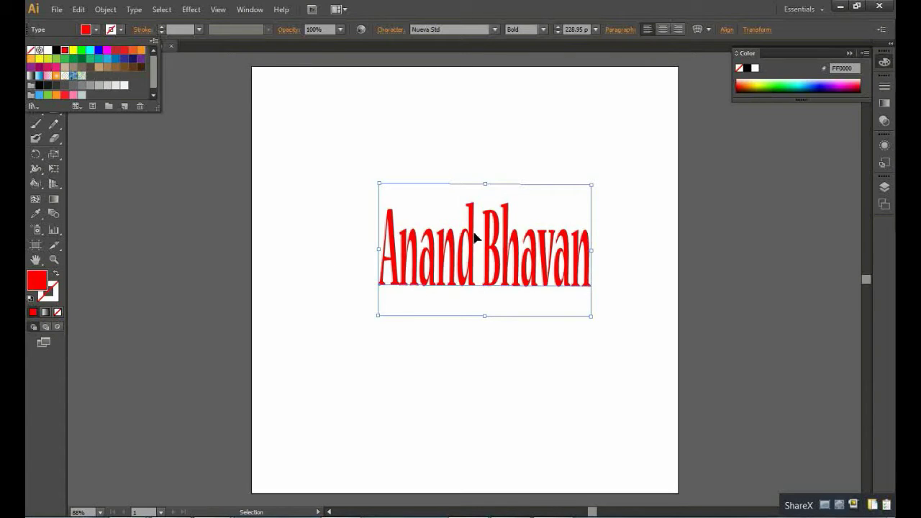
Step: Move the red text slightly up and to the left, closer to the artboard's vertical centre line
click(481, 213)
mouse_move(481, 213)
mouse_down()
mouse_move(489, 217)
mouse_move(471, 209)
mouse_move(483, 211)
mouse_up()
click(454, 359)
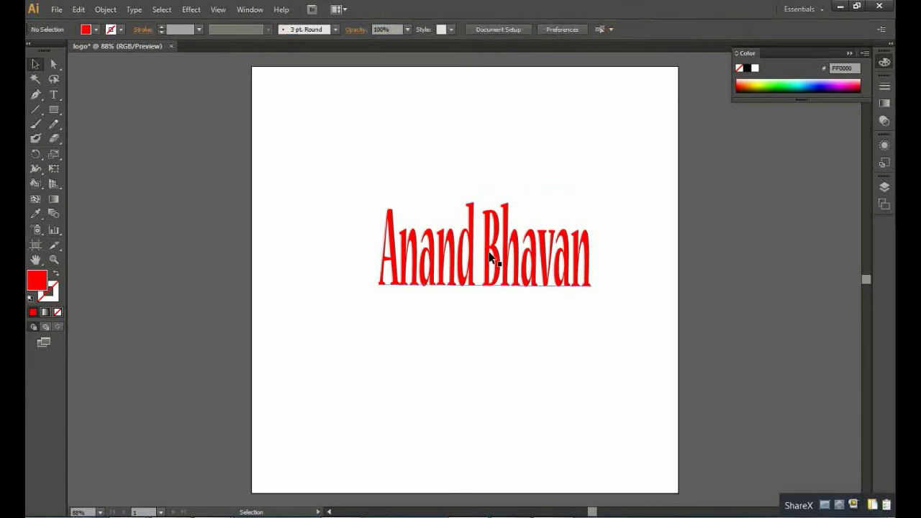
click(487, 309)
click(497, 344)
mouse_move(478, 205)
mouse_down()
mouse_move(494, 207)
mouse_move(481, 205)
mouse_up()
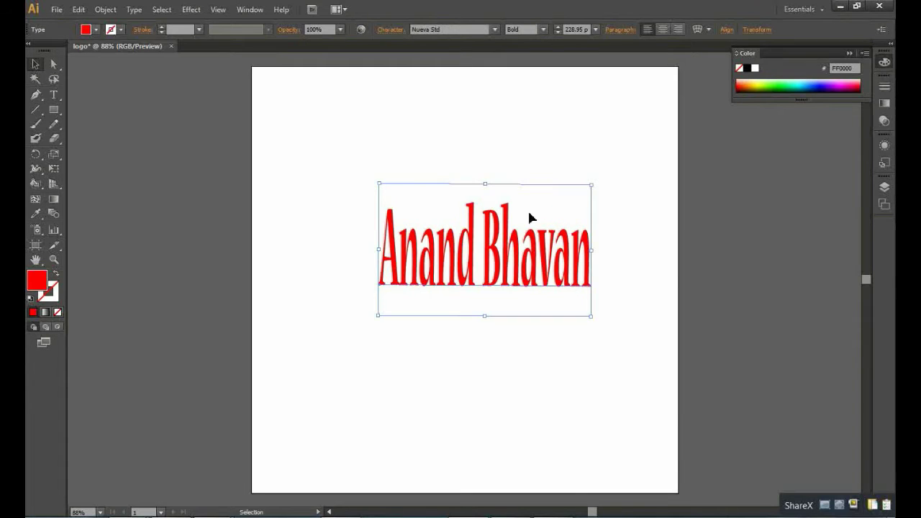
click(597, 363)
mouse_move(513, 314)
mouse_down()
mouse_move(488, 304)
mouse_move(501, 308)
mouse_up()
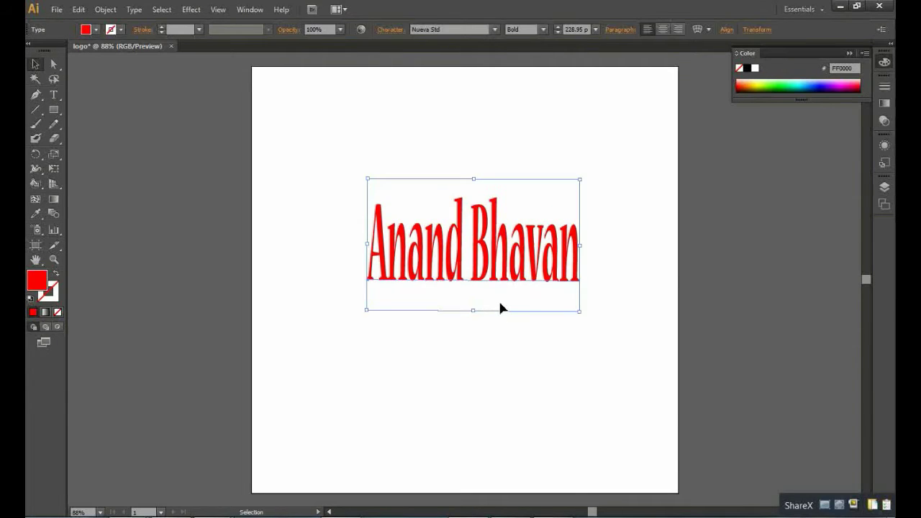
Step: Recolour only the word "Bhavan" in the Anand Bhavan text with a cyan fill
click(481, 369)
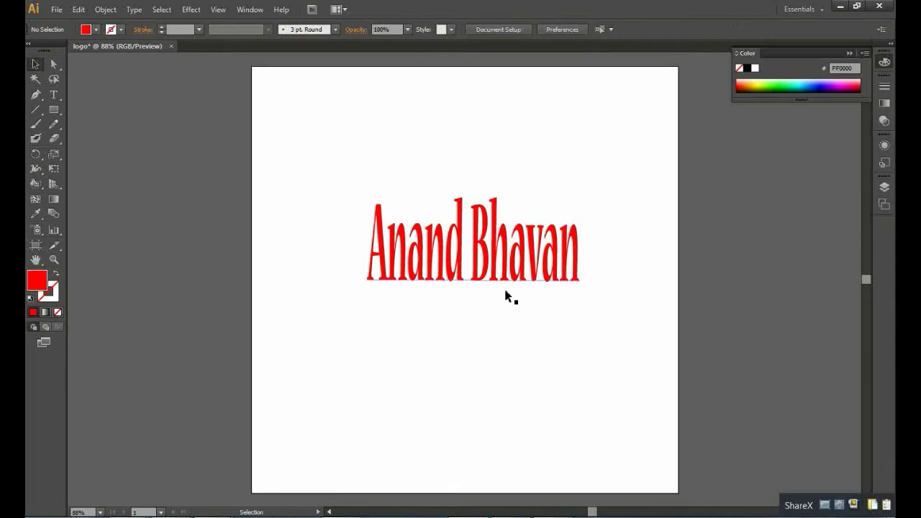
key(t)
click(539, 249)
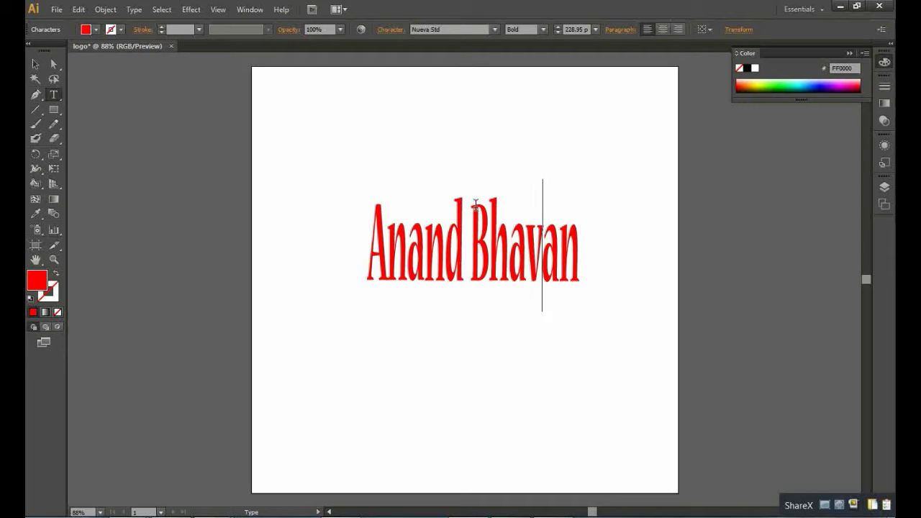
drag(471, 213, 577, 225)
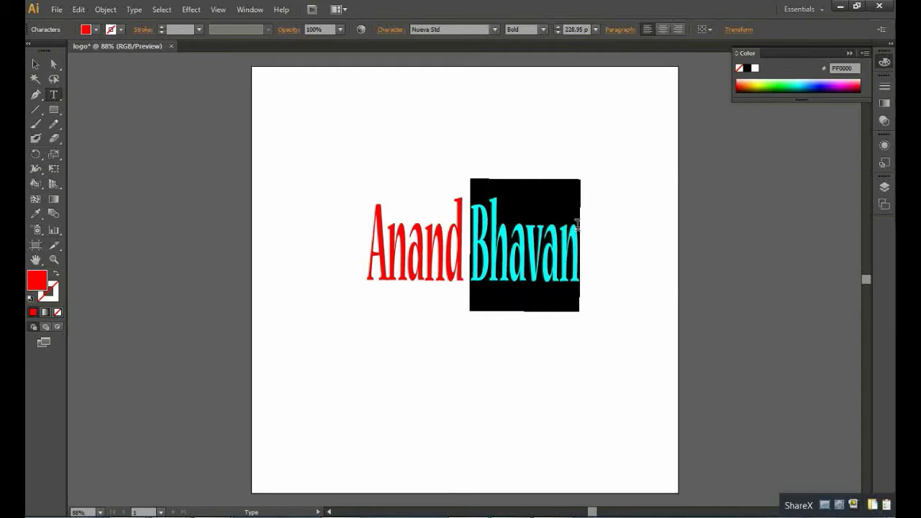
click(99, 30)
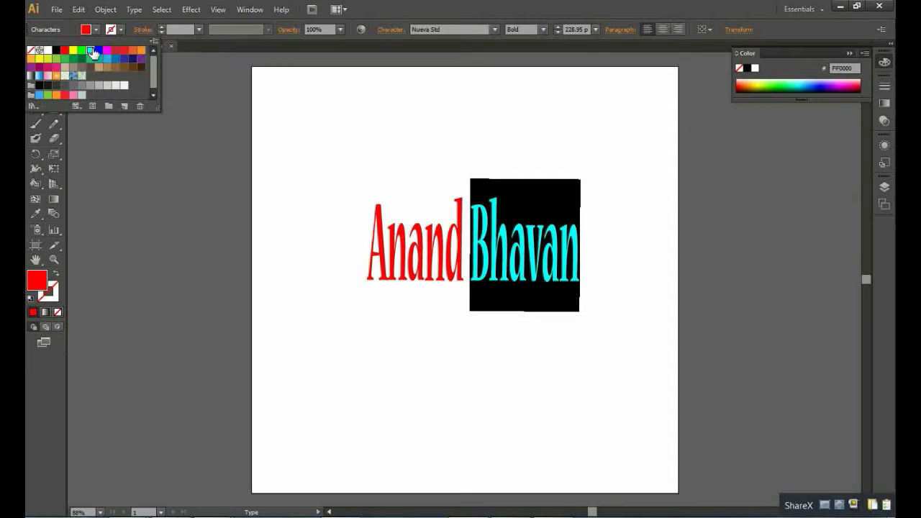
click(90, 50)
click(362, 359)
click(362, 358)
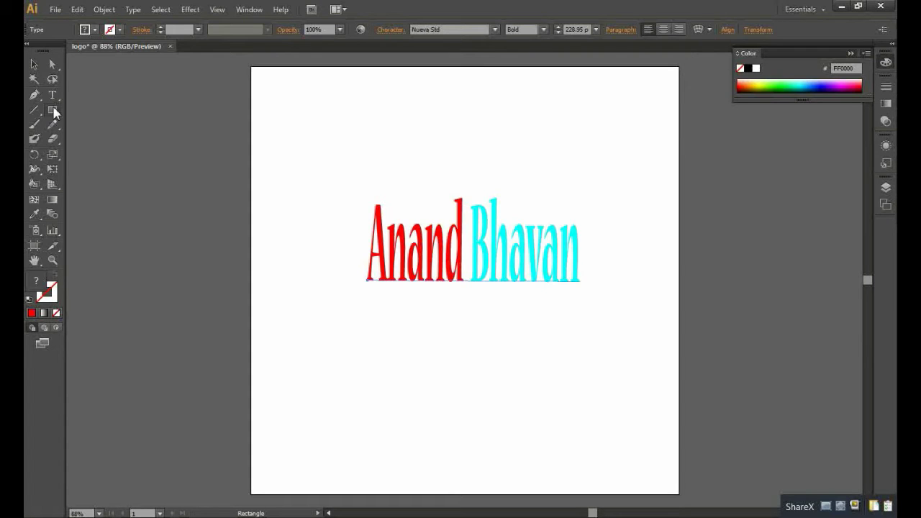
Step: Draw a flat ellipse about 188 by 22 px above the text and apply a horizontal Arc warp with an 84% bend
drag(55, 111, 108, 139)
drag(404, 108, 505, 119)
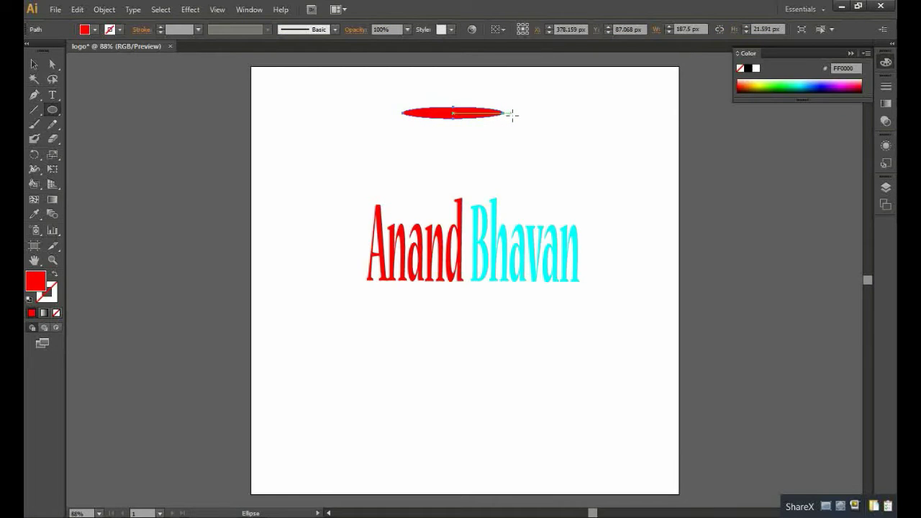
click(196, 12)
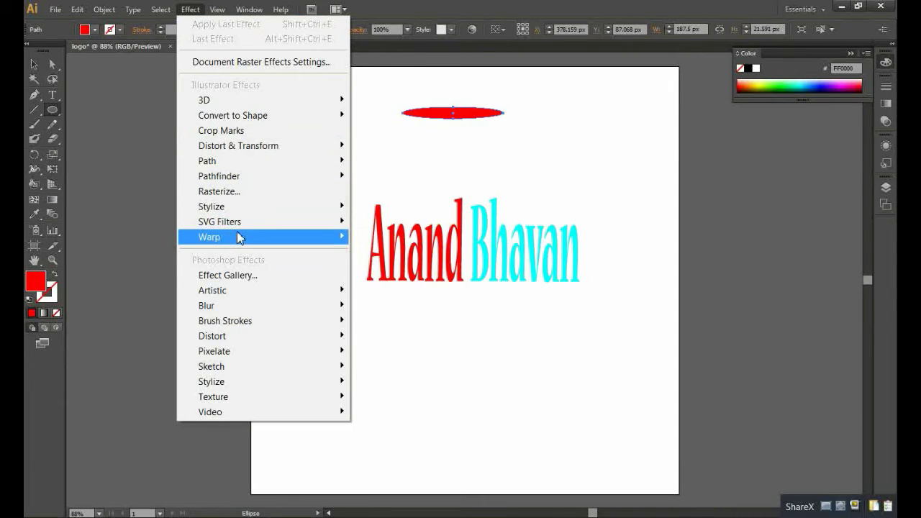
mouse_move(237, 237)
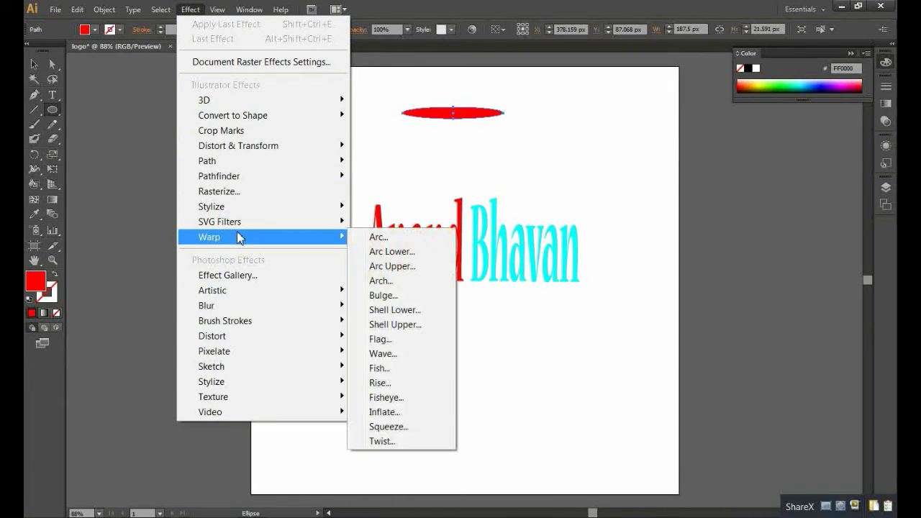
click(371, 238)
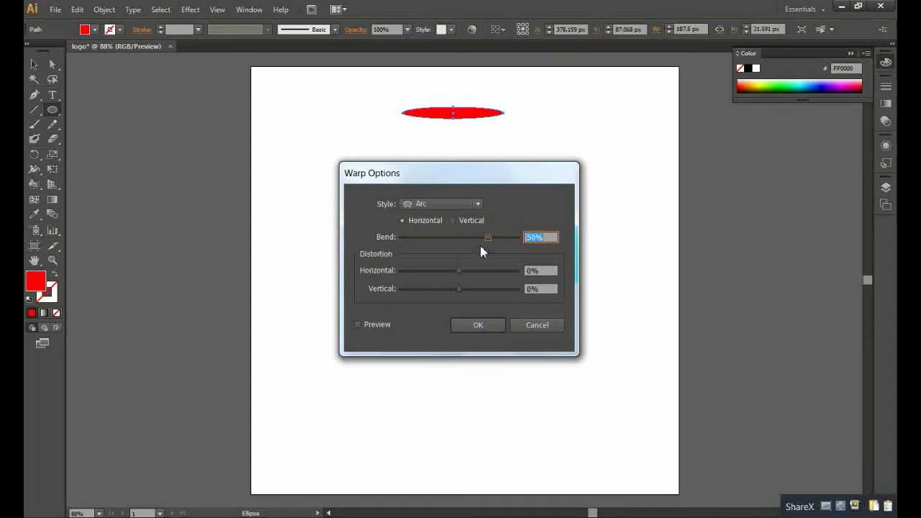
click(358, 325)
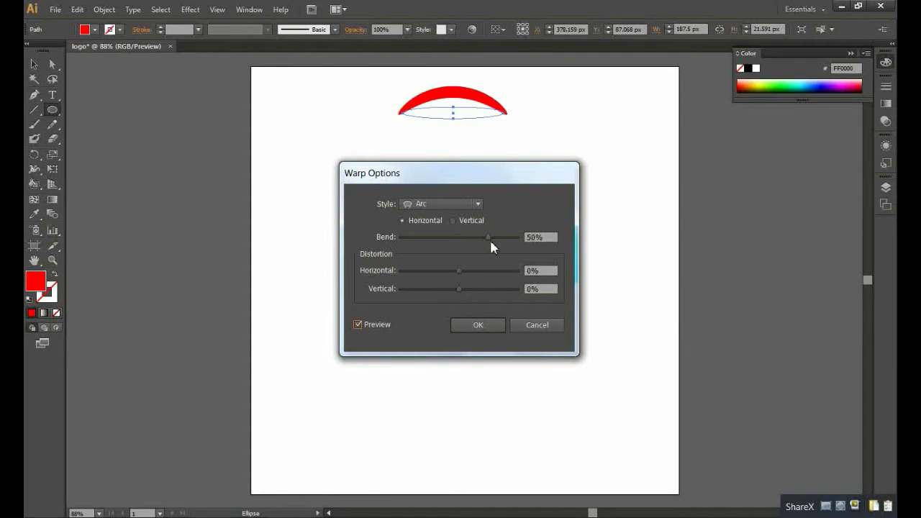
drag(489, 238, 499, 237)
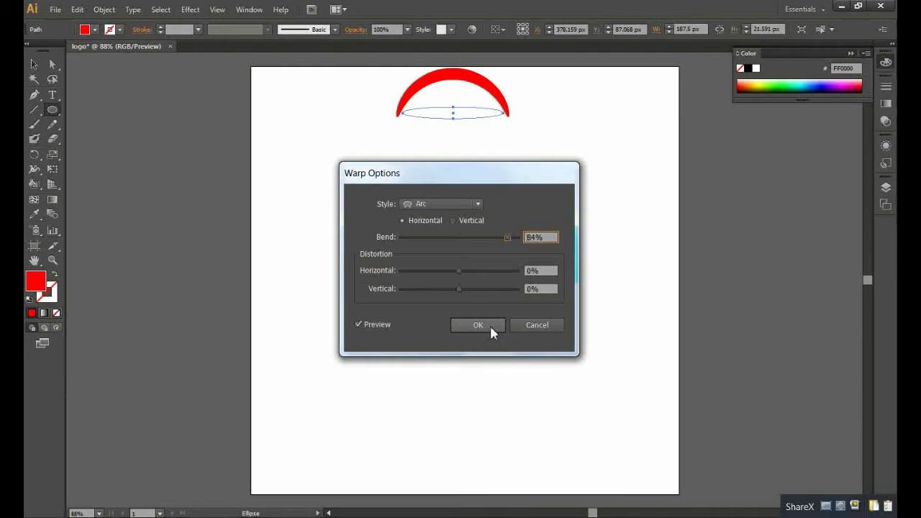
click(491, 327)
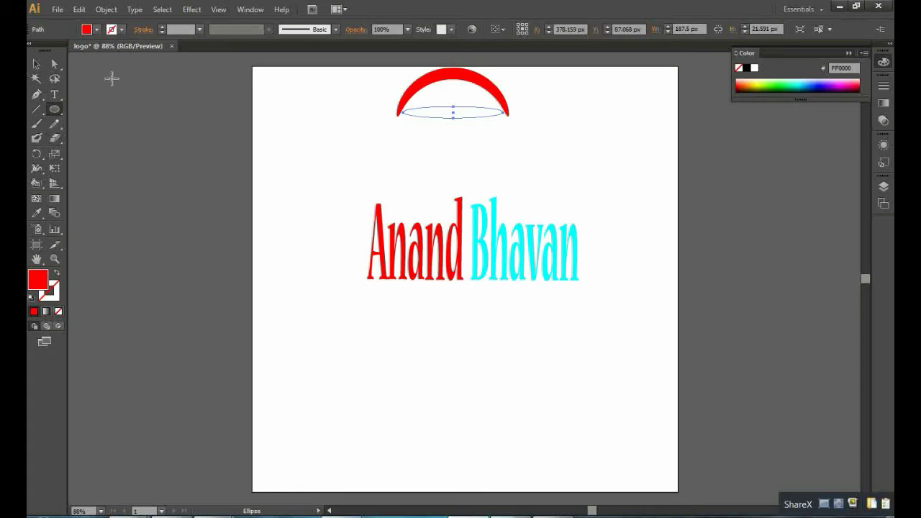
Step: Expand the appearance of the warped arc and move it down to sit directly above the Anand Bhavan text
click(107, 10)
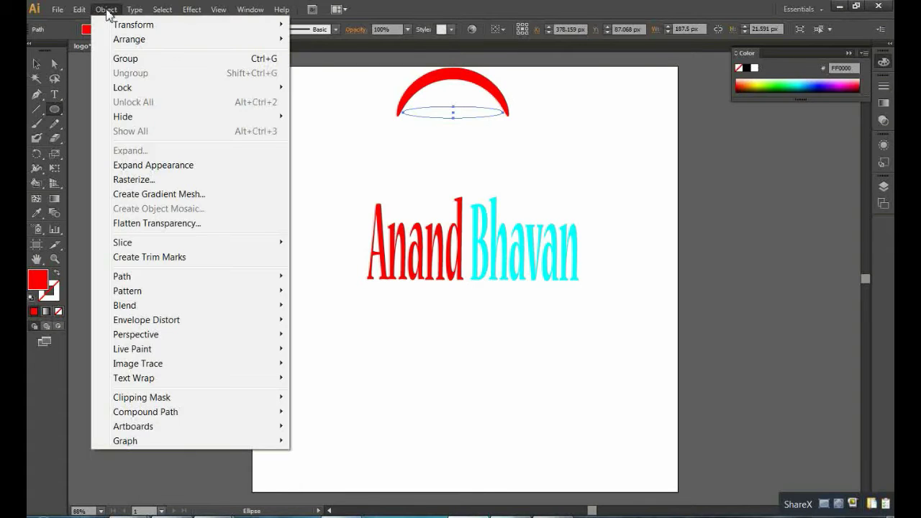
click(172, 167)
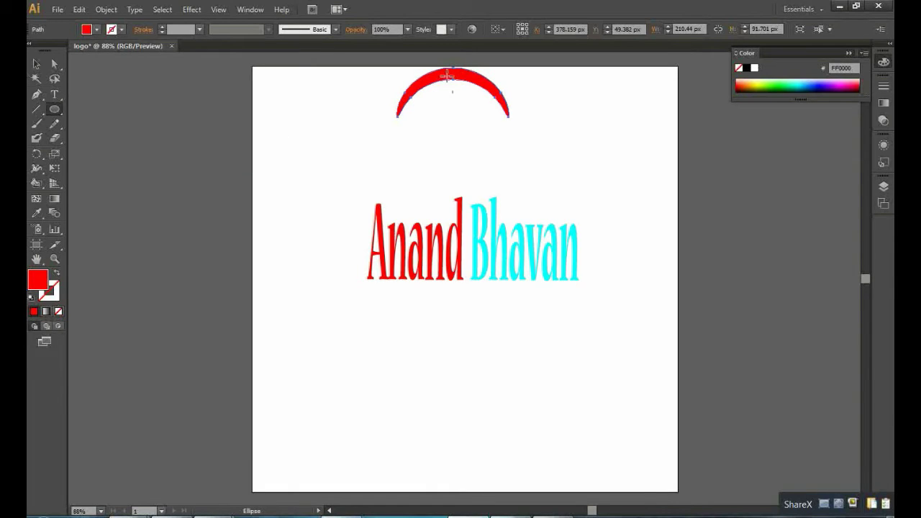
mouse_move(447, 75)
mouse_down()
mouse_move(465, 82)
mouse_move(458, 109)
mouse_up()
key(ctrl+z)
click(39, 65)
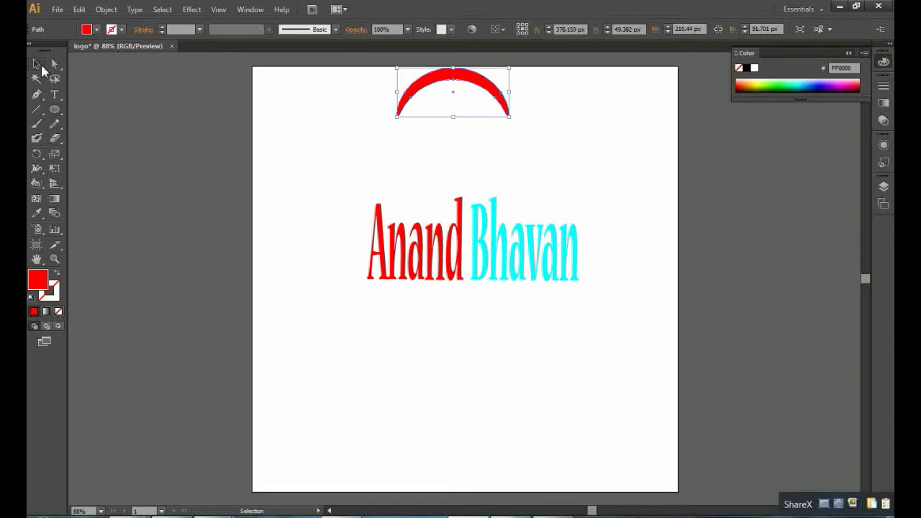
click(464, 89)
drag(463, 86, 469, 166)
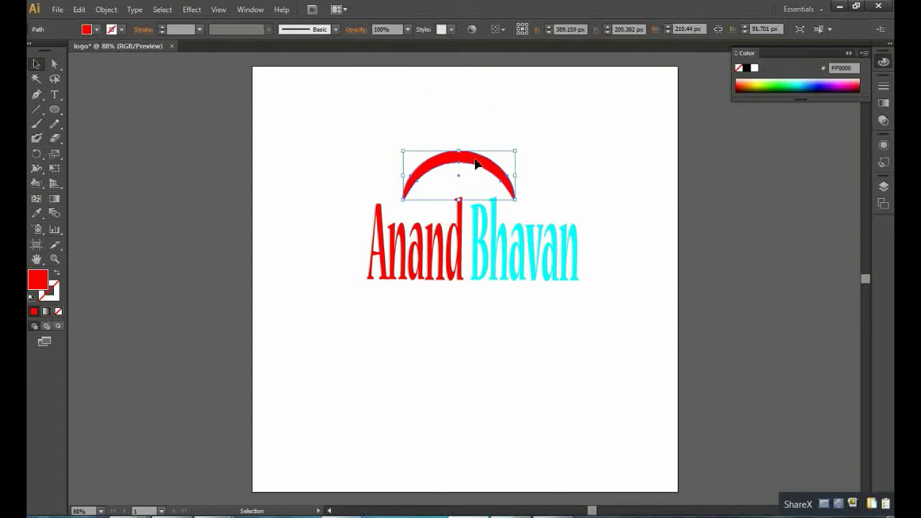
Step: Fill the arc with dark green R=0 G=104 B=55 after trying grey-brown, lighter green and magenta swatches
click(98, 30)
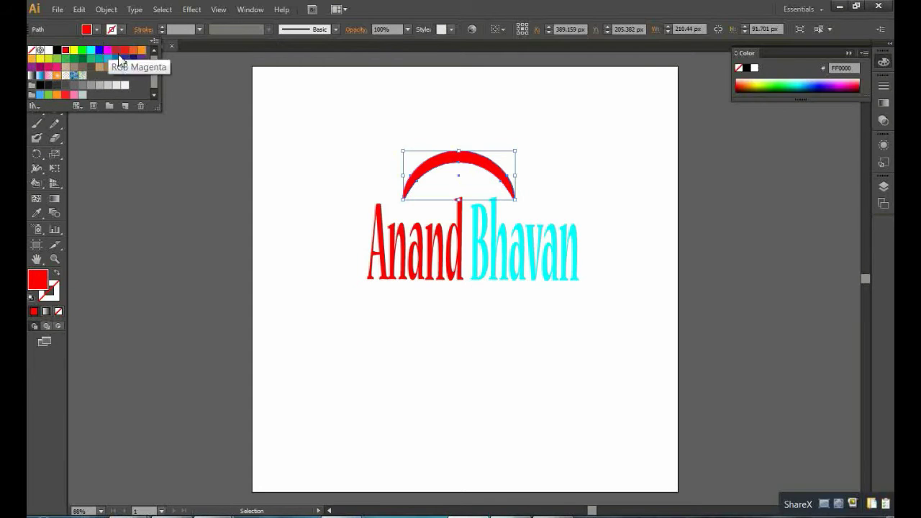
click(92, 68)
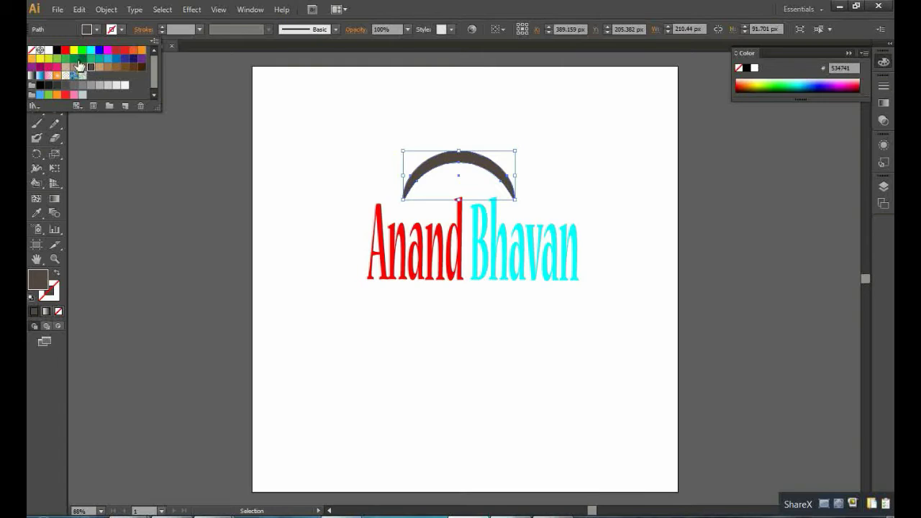
click(75, 60)
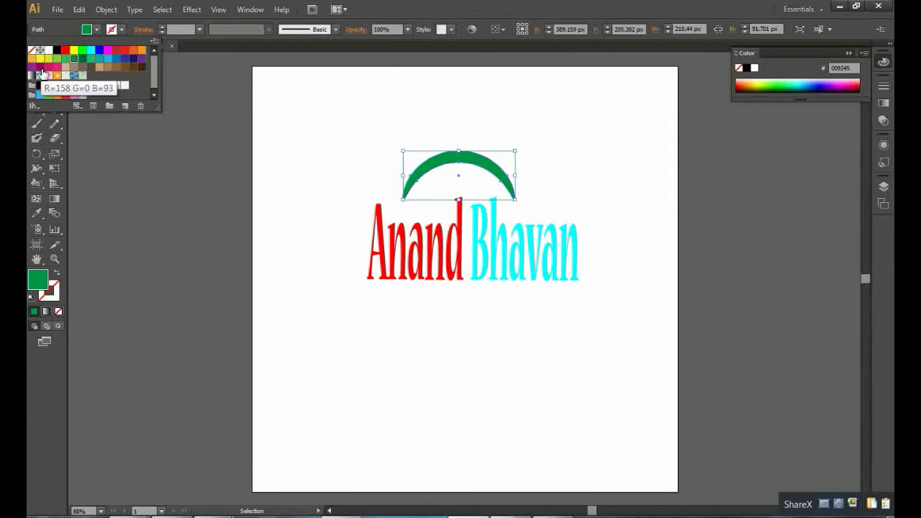
click(43, 72)
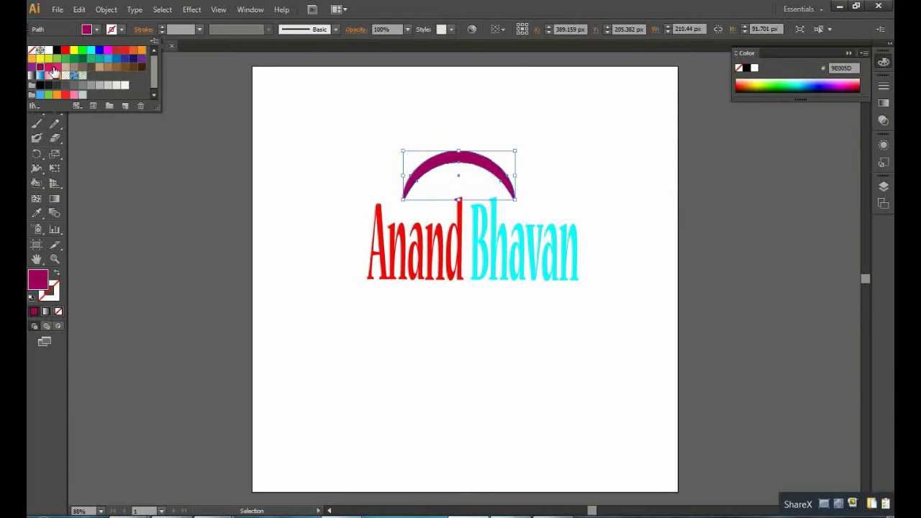
click(82, 60)
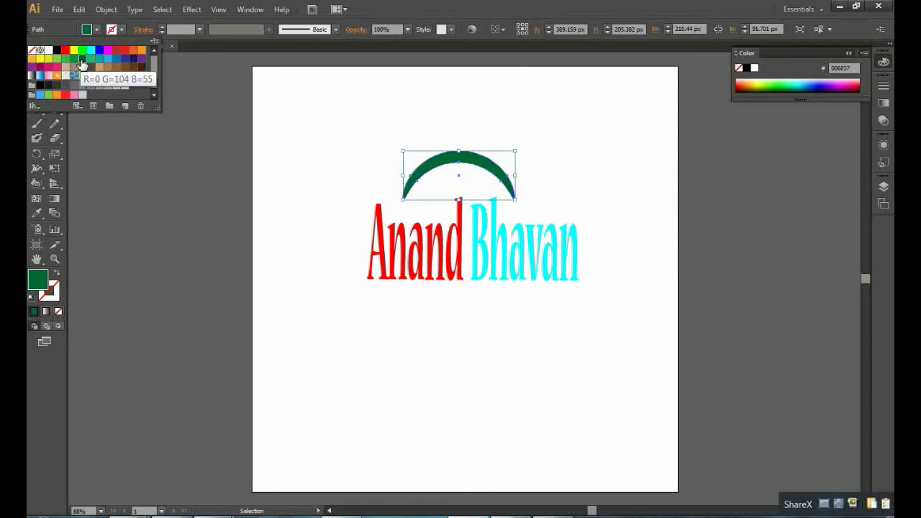
click(43, 72)
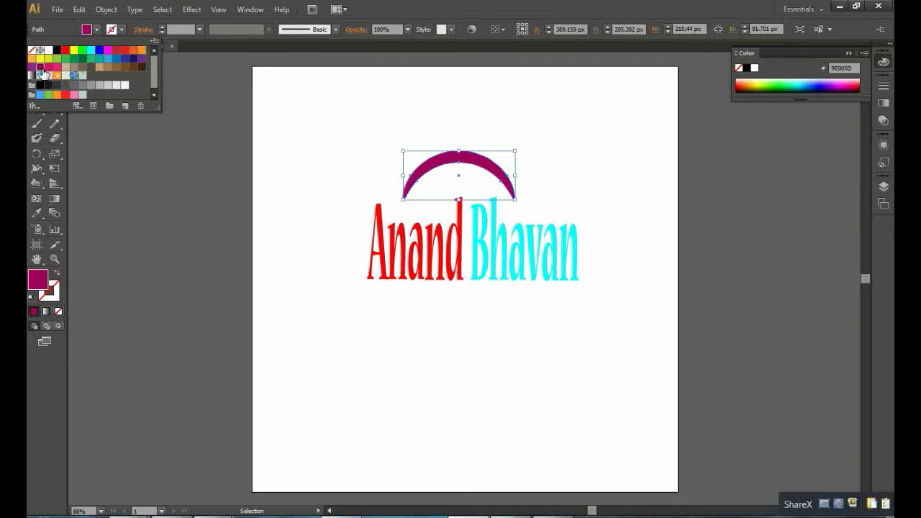
click(83, 61)
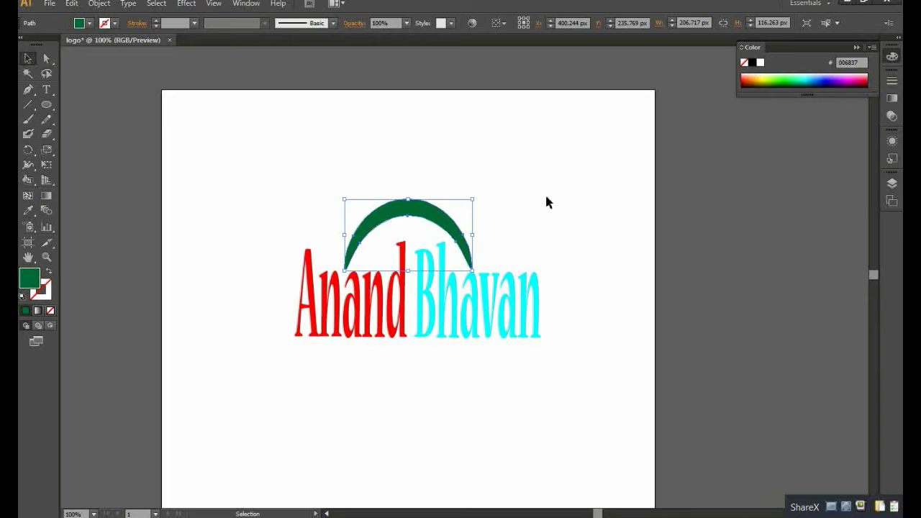
Step: Draw a closed, curved-edged shape with the Pen tool covering the right half of the arc and the upper part of "Bhavan"
click(32, 87)
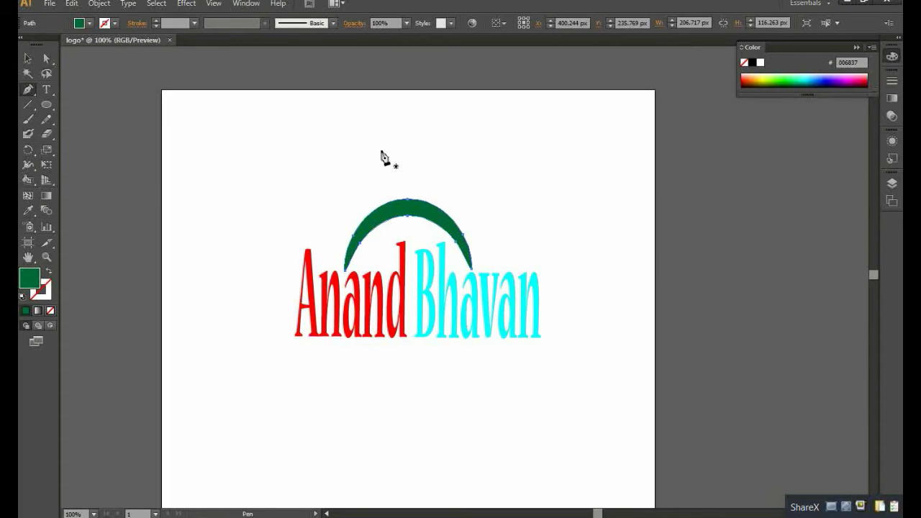
mouse_move(387, 163)
mouse_down()
mouse_move(445, 275)
mouse_move(514, 266)
mouse_move(505, 237)
mouse_move(473, 205)
mouse_move(390, 165)
mouse_up()
click(447, 188)
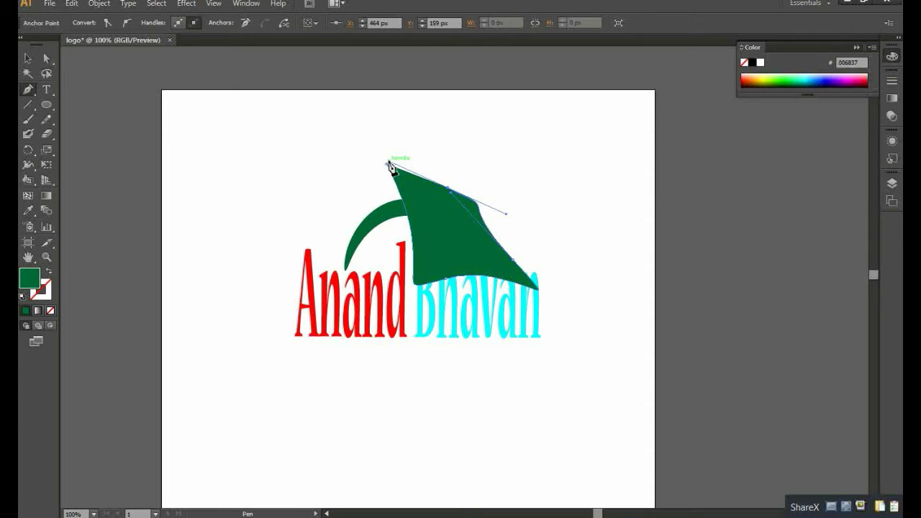
Step: Divide the green arc and the overlapping pen-drawn shape together with Pathfinder
click(246, 4)
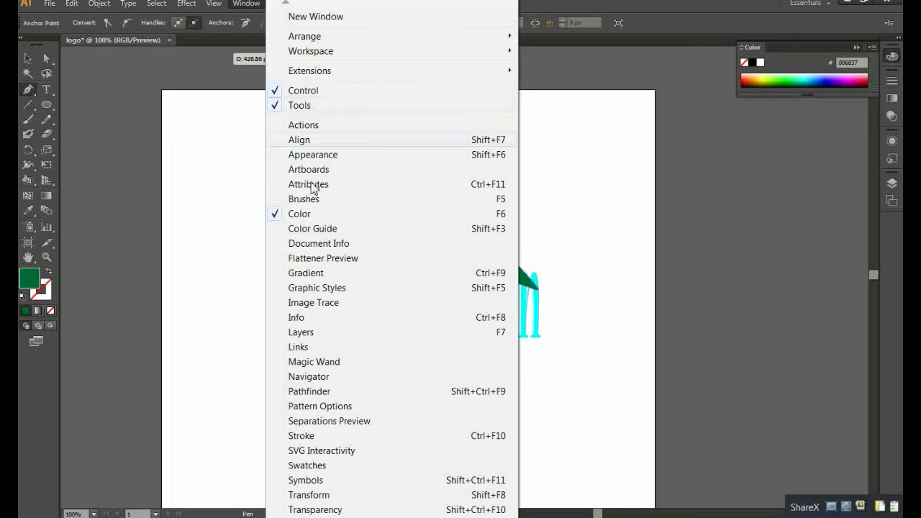
click(322, 398)
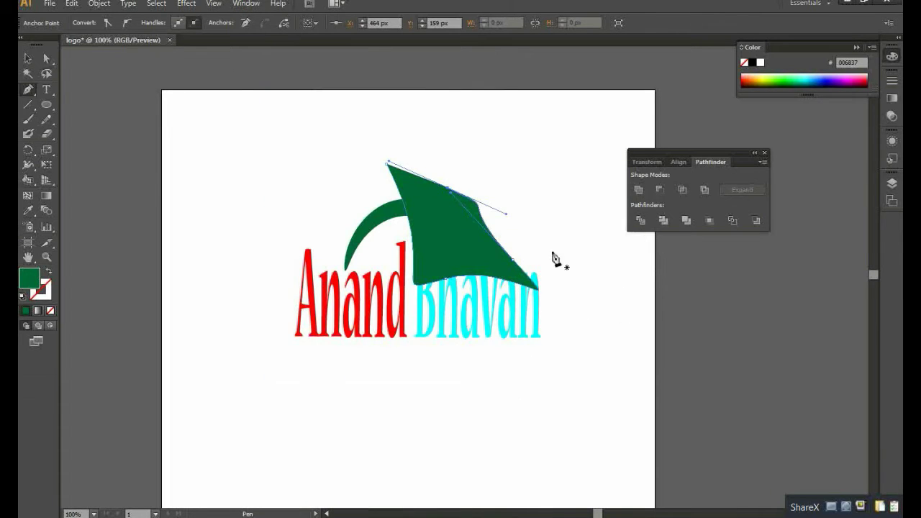
click(384, 211)
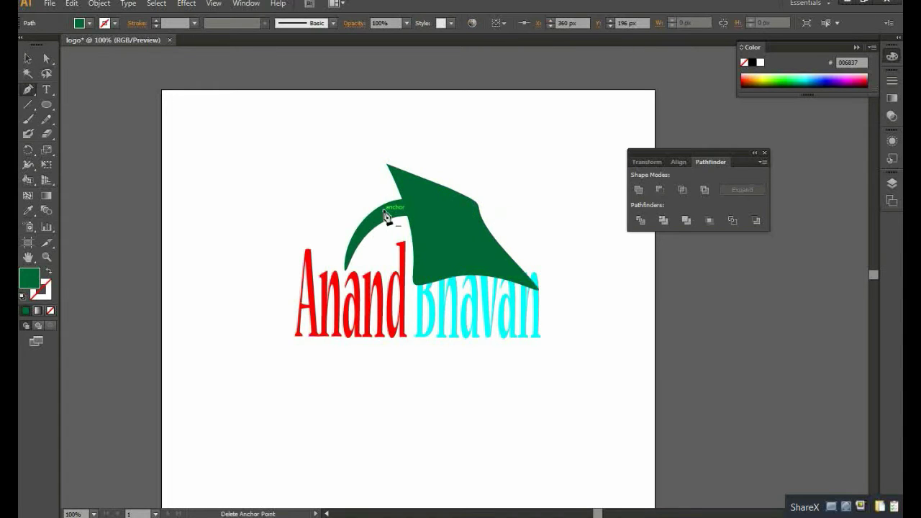
click(29, 58)
click(372, 217)
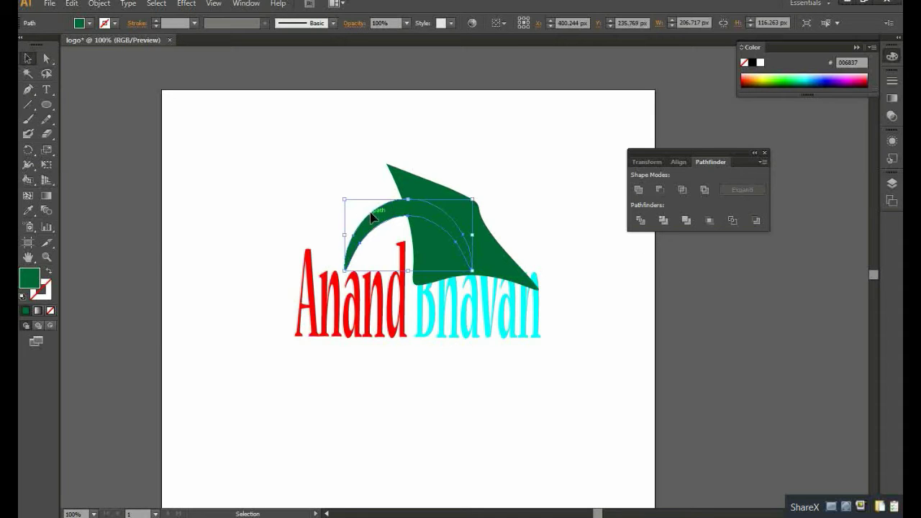
click(425, 184)
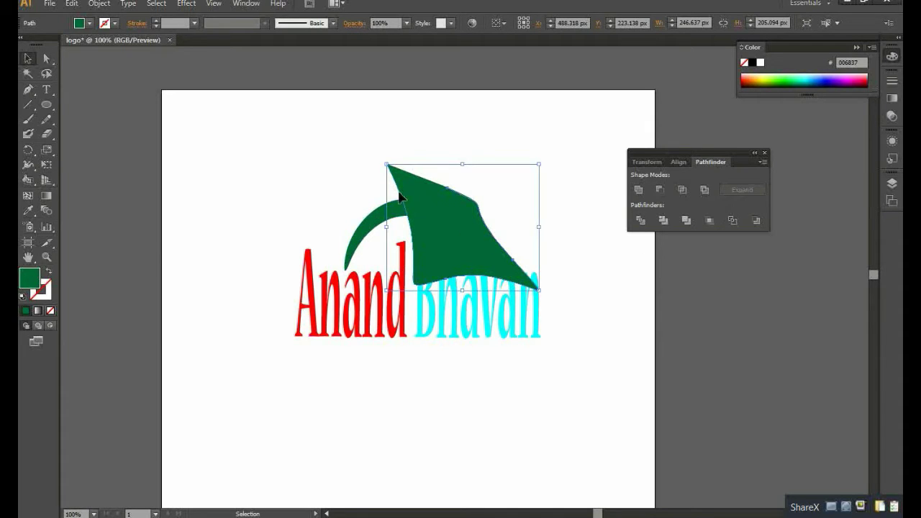
click(387, 211)
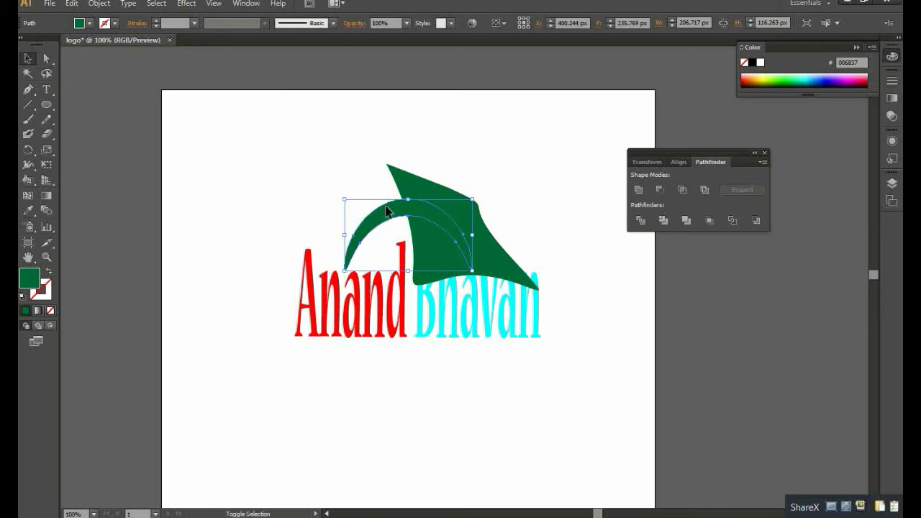
shift+click(434, 188)
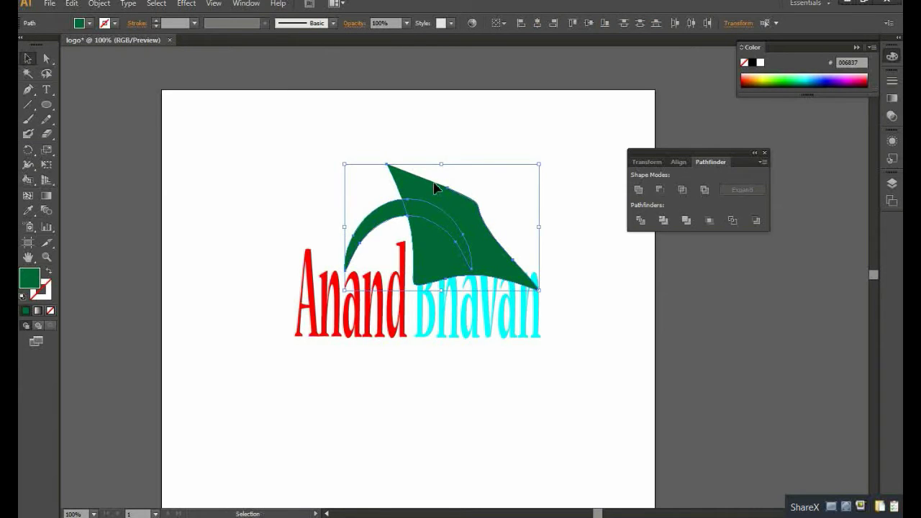
click(642, 226)
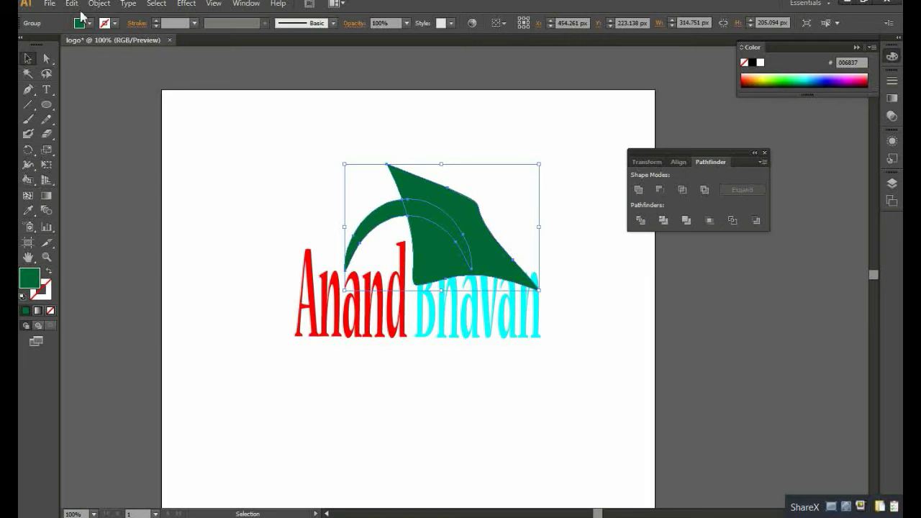
Step: Expand the divided group, isolate it, and pull the pen-drawn piece outside the arc away and delete it
click(102, 4)
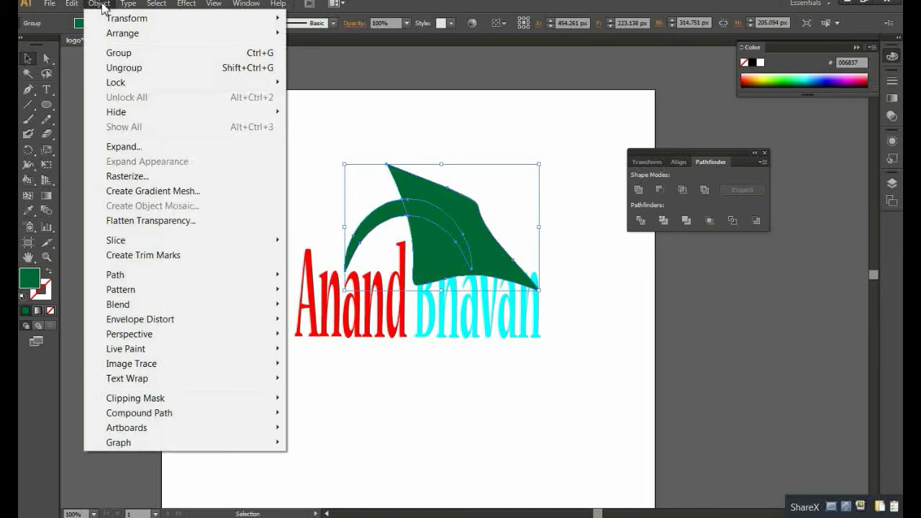
click(131, 148)
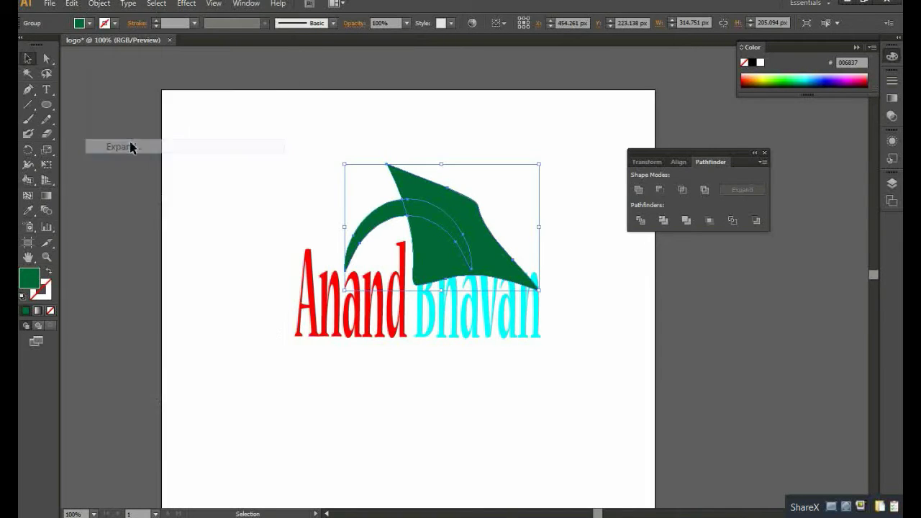
double_click(442, 202)
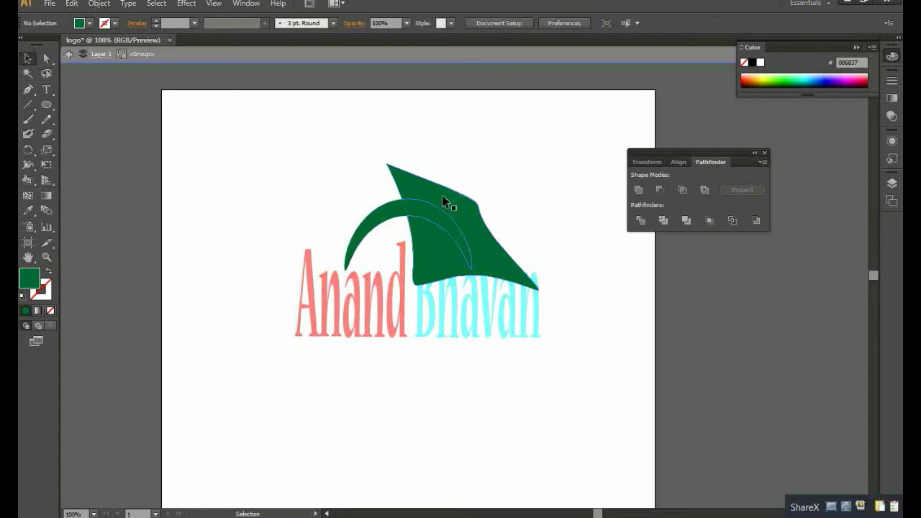
drag(442, 195, 515, 172)
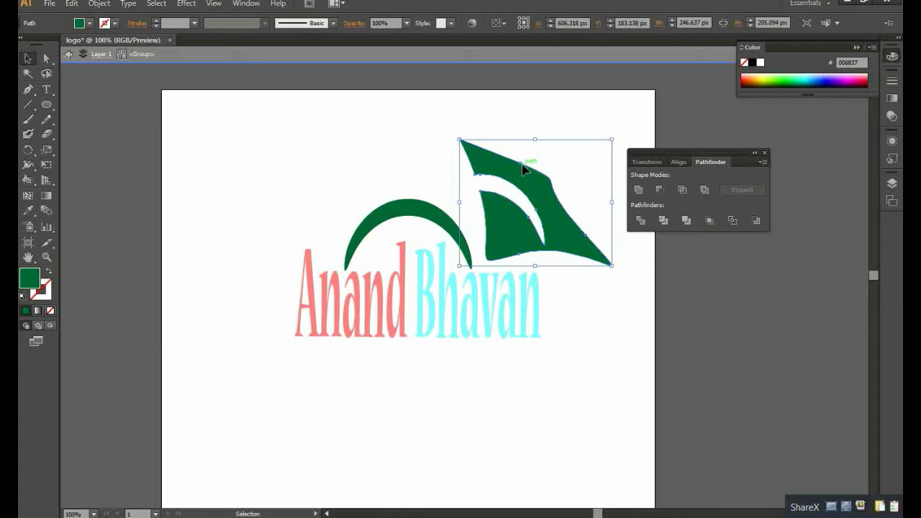
key(Delete)
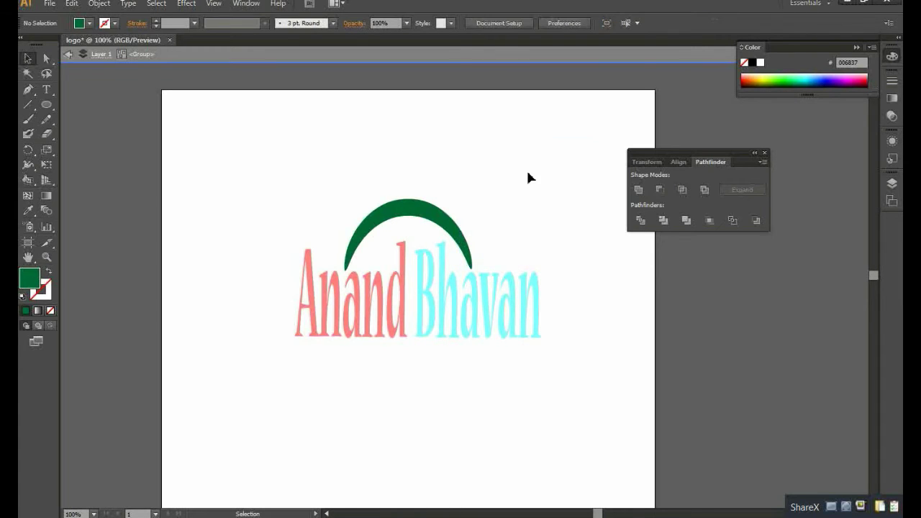
Step: Shift the arc's right half slightly to the right, leaving a gap at the top, and leave isolation mode
double_click(419, 211)
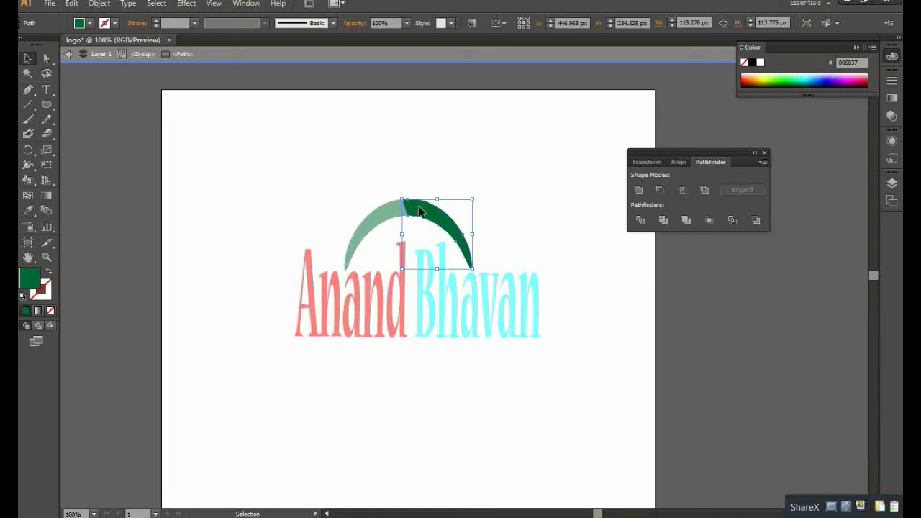
drag(419, 211, 435, 210)
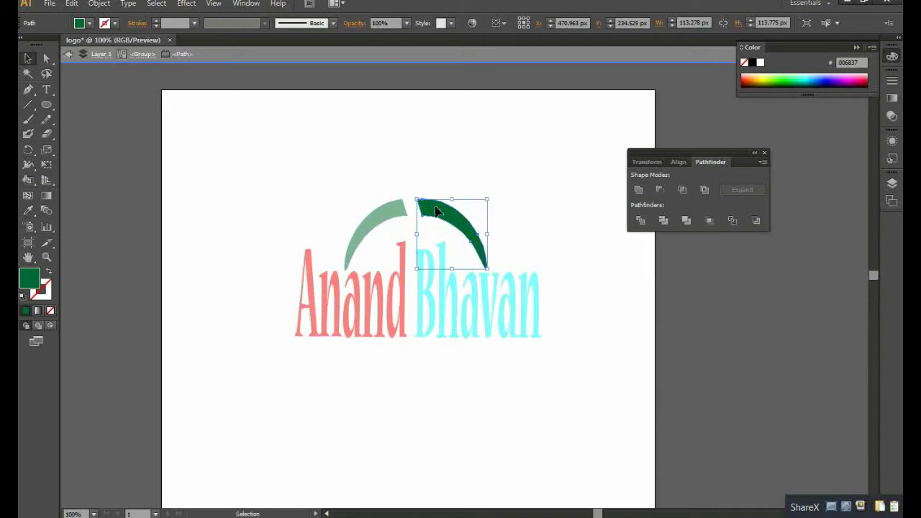
click(515, 207)
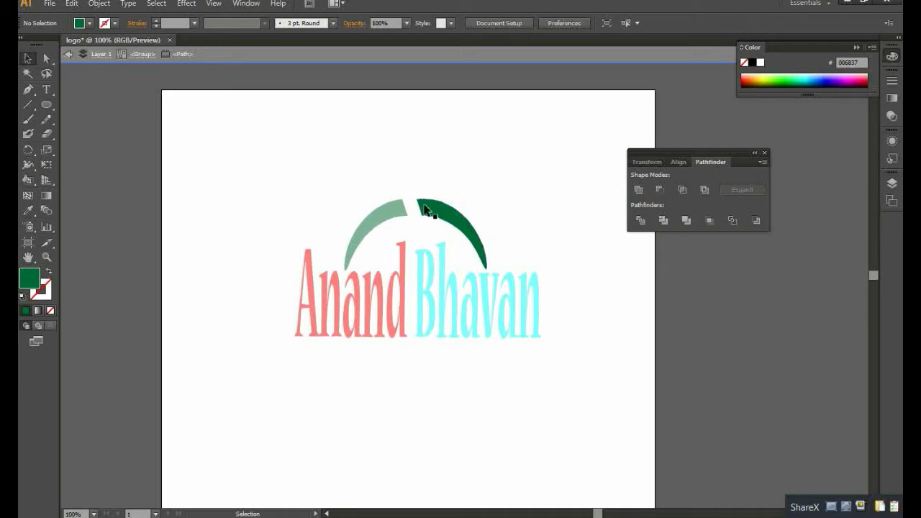
double_click(479, 168)
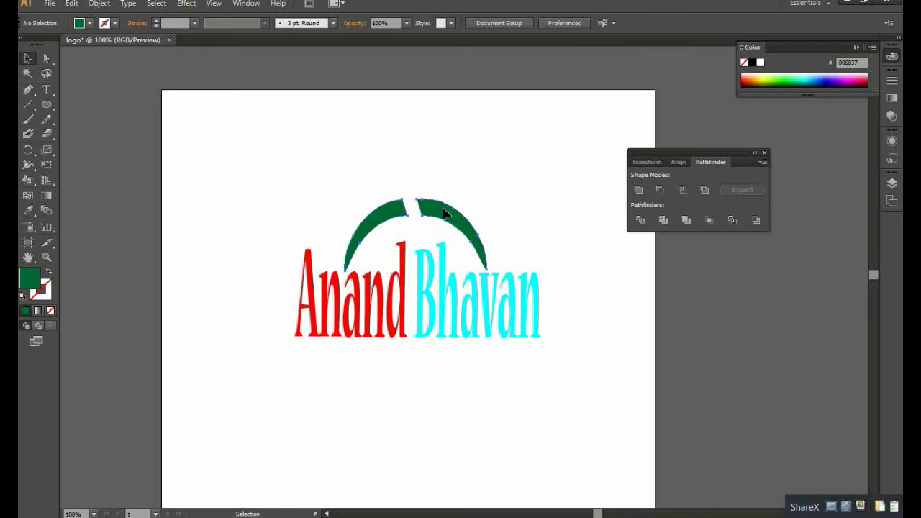
Step: Reposition the whole arc group slightly lower above the text, at about X 414 px, Y 243 px
mouse_move(444, 210)
mouse_down()
mouse_move(414, 209)
mouse_move(435, 212)
mouse_up()
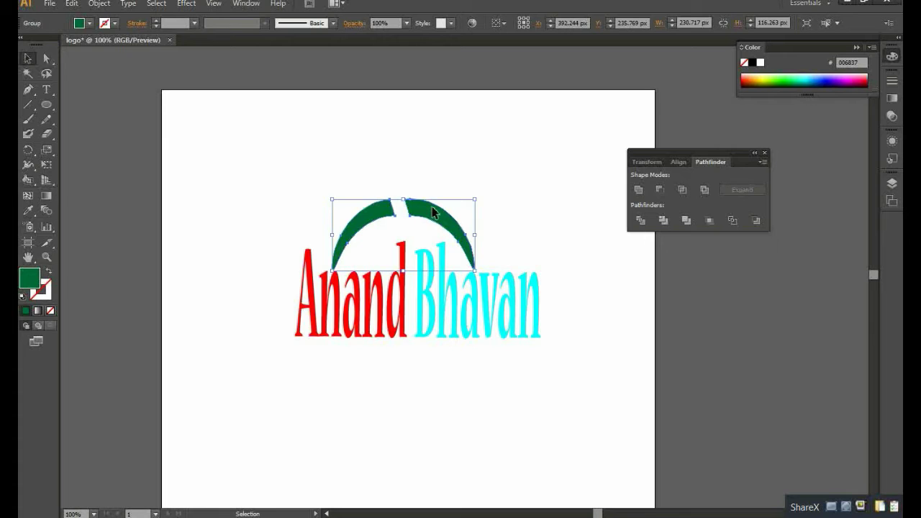
drag(400, 210, 381, 216)
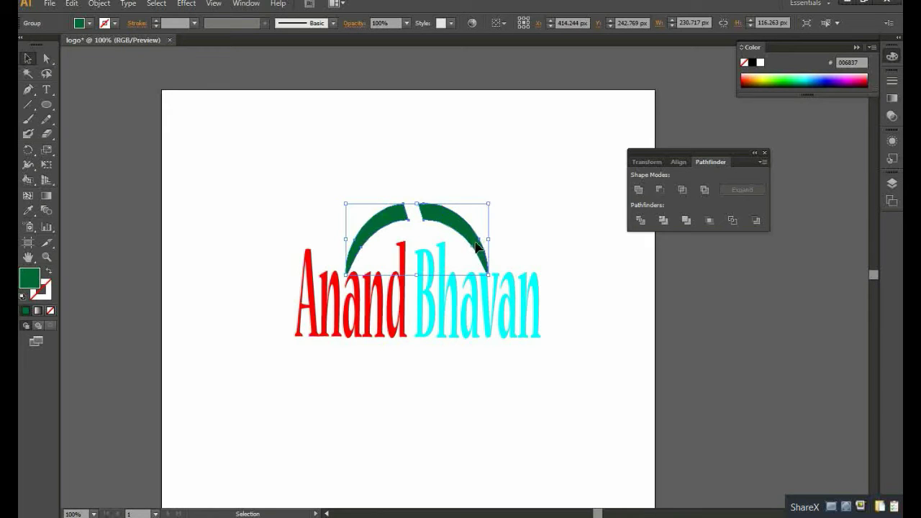
click(517, 221)
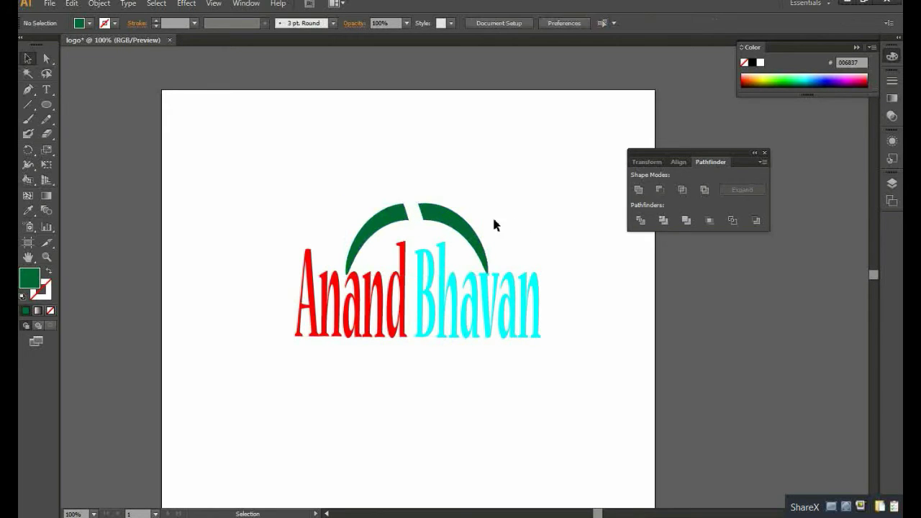
Step: Isolate the arc group, move its right half left until it meets the left half, and leave isolation mode
click(457, 217)
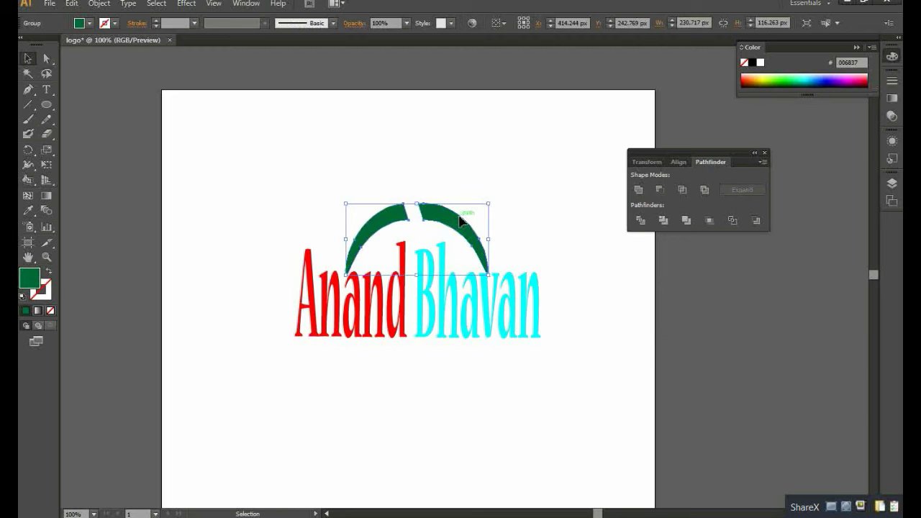
double_click(461, 220)
click(455, 219)
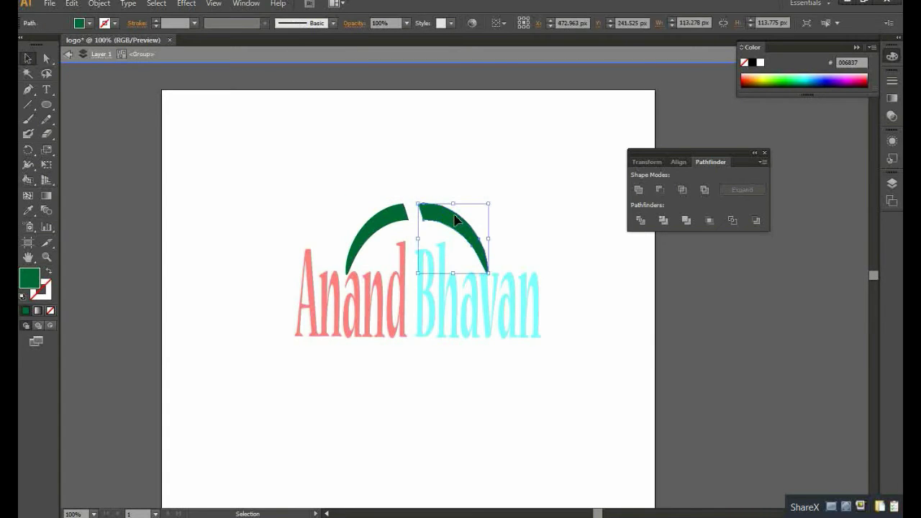
drag(454, 214, 448, 214)
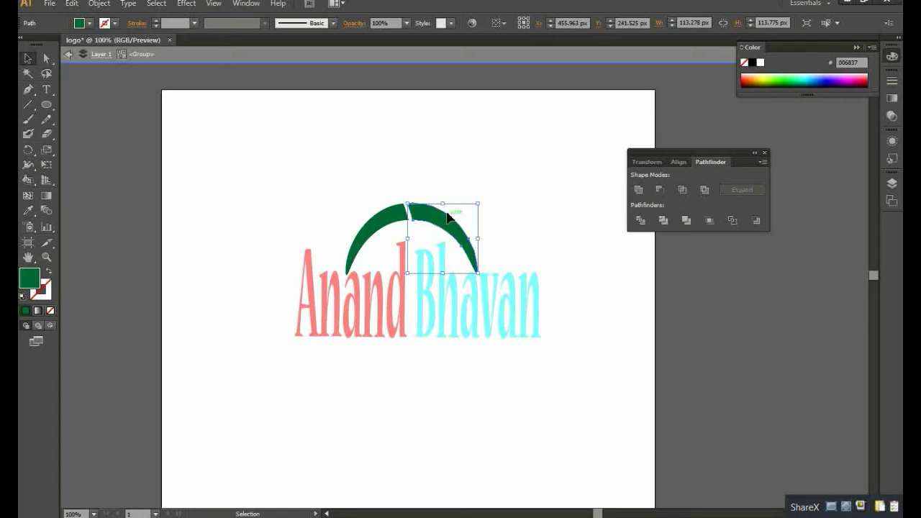
drag(445, 216, 431, 219)
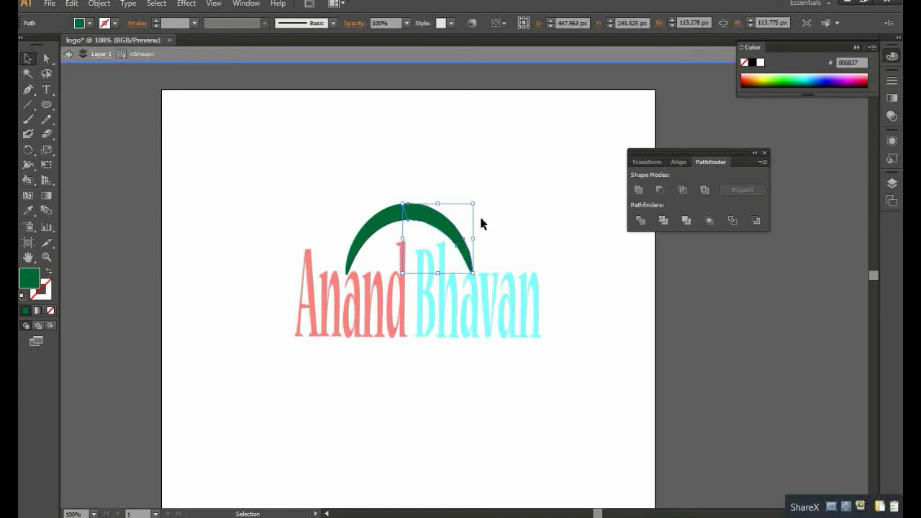
click(529, 209)
double_click(531, 207)
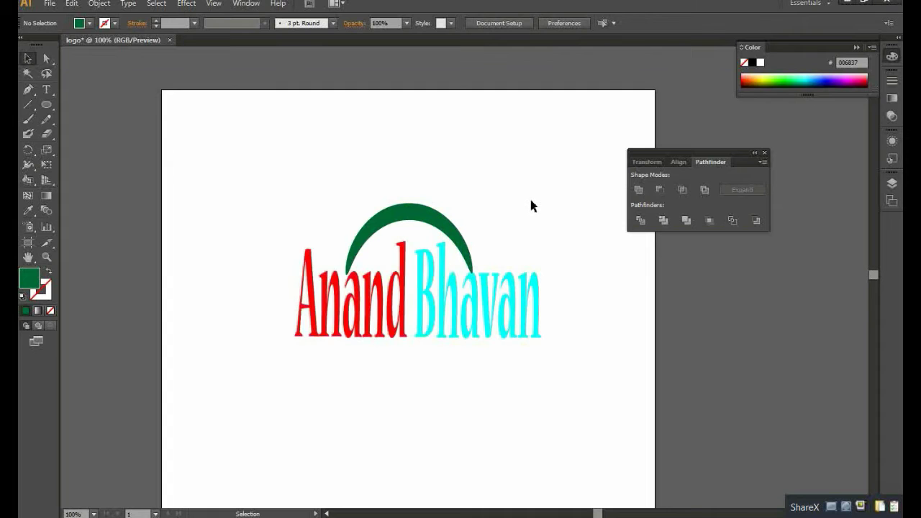
Step: Fill the right half of the arc with the red FF0000 of "Anand" using the Eyedropper, then leave isolation mode
click(444, 225)
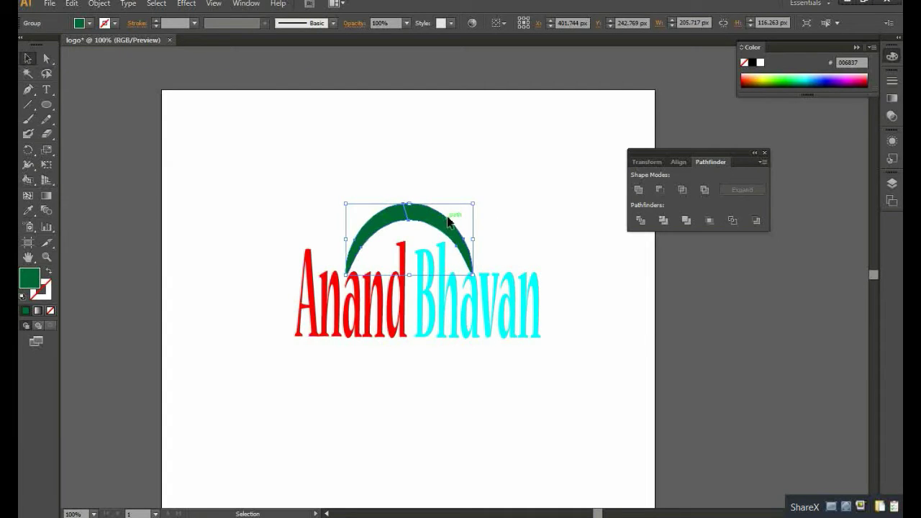
double_click(448, 221)
click(448, 221)
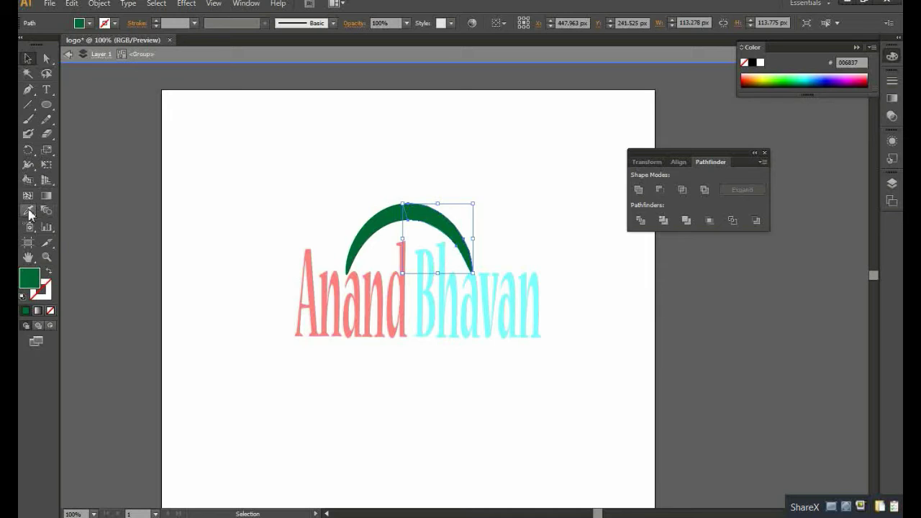
drag(30, 214, 94, 209)
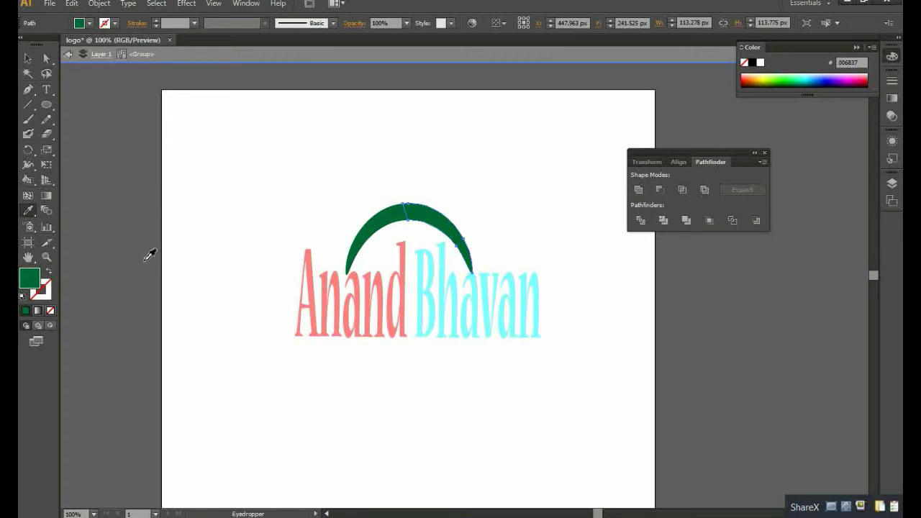
click(403, 262)
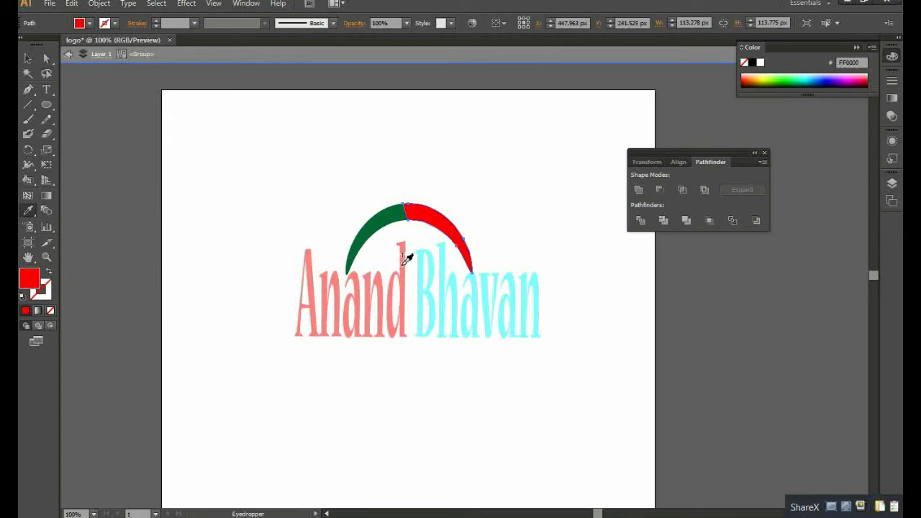
double_click(29, 59)
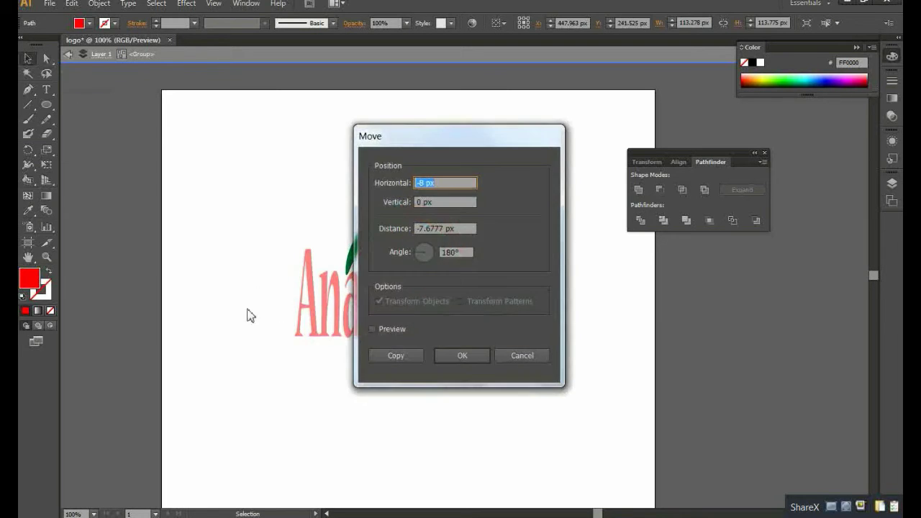
click(522, 355)
click(460, 372)
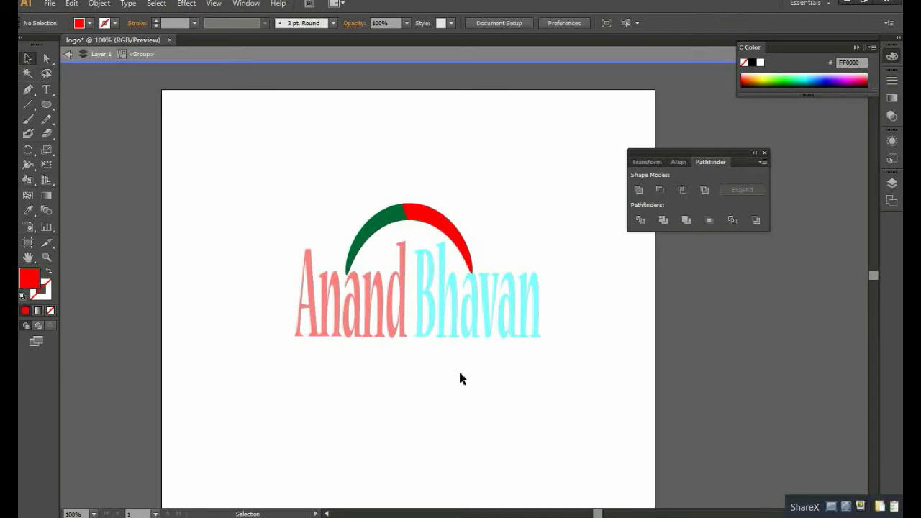
double_click(460, 373)
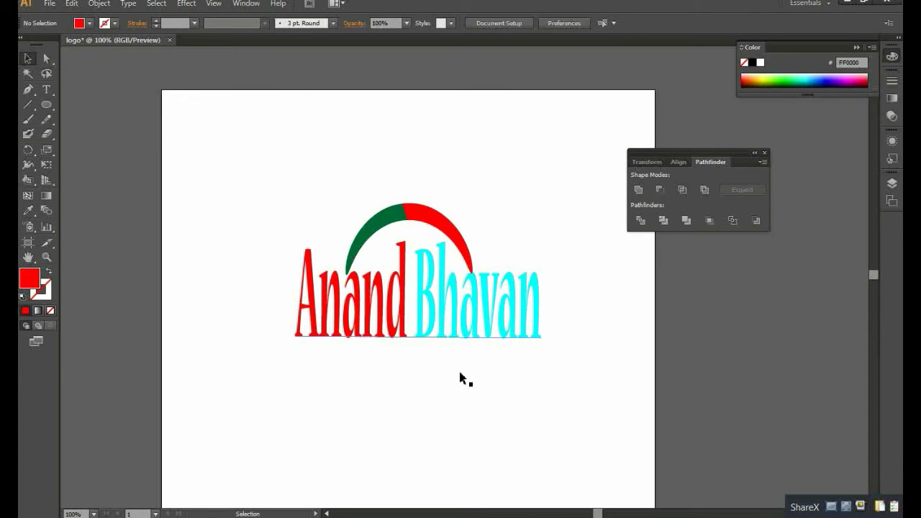
Step: Fill the left half of the arc with the cyan 00FFFF of "Bhavan" using the Eyedropper, then leave isolation mode
click(376, 224)
double_click(376, 224)
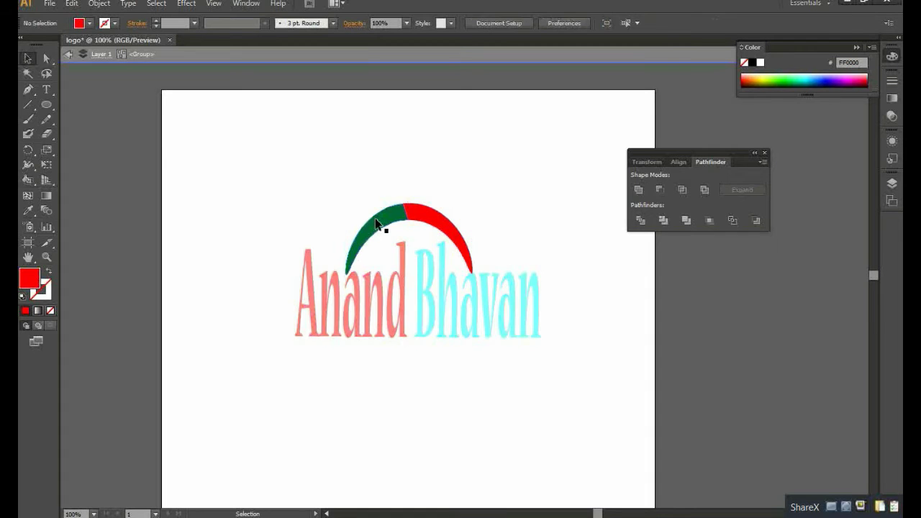
click(375, 224)
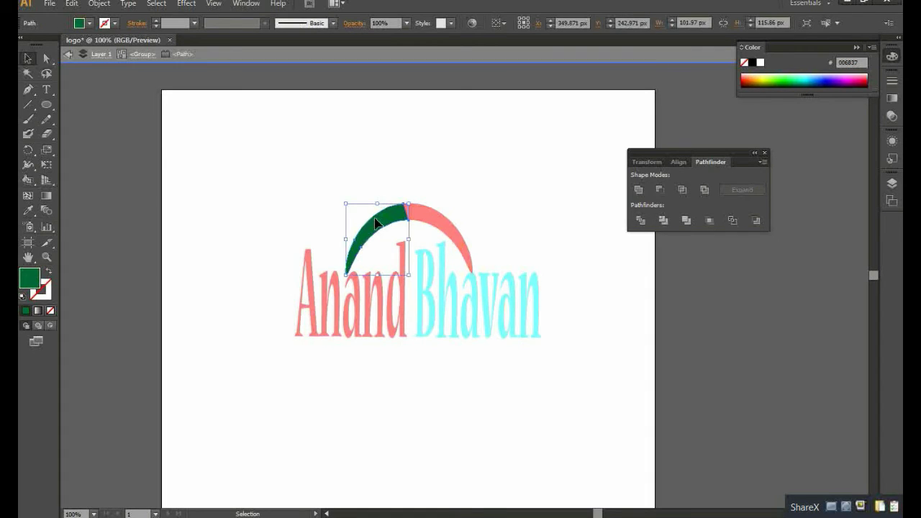
click(33, 207)
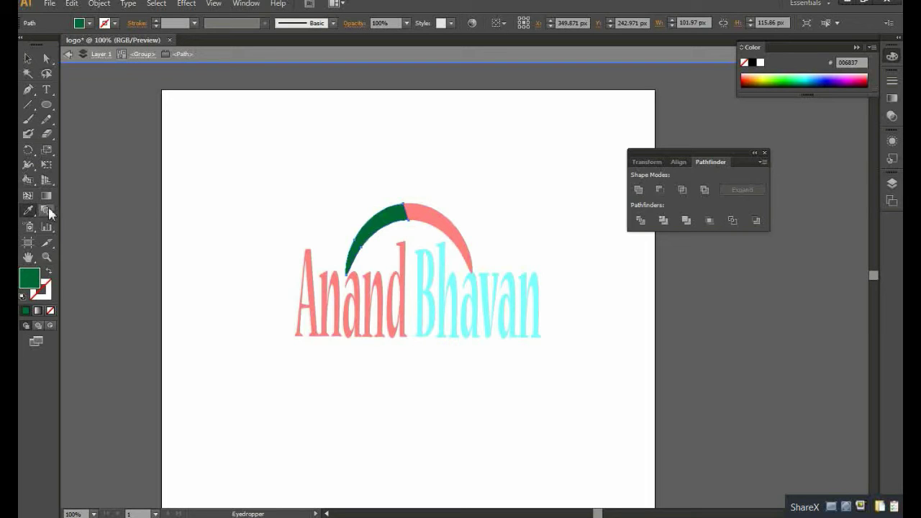
click(422, 259)
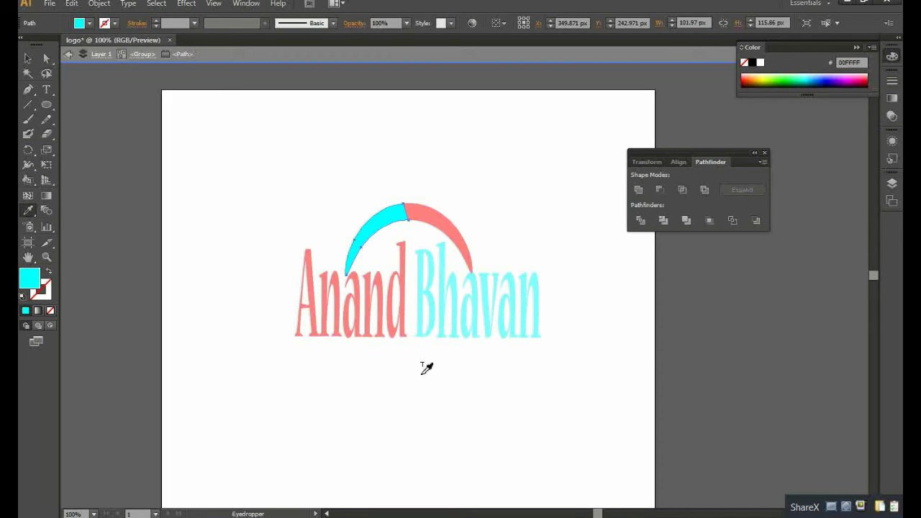
click(28, 59)
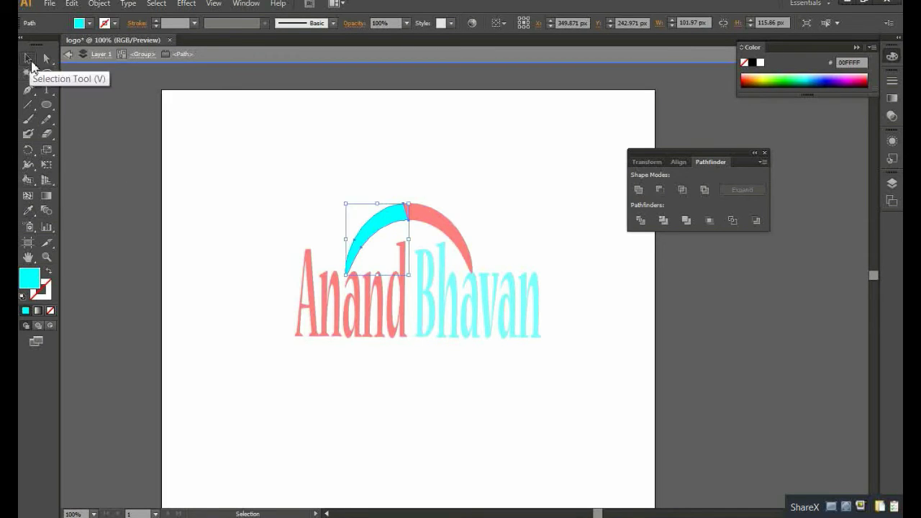
double_click(229, 236)
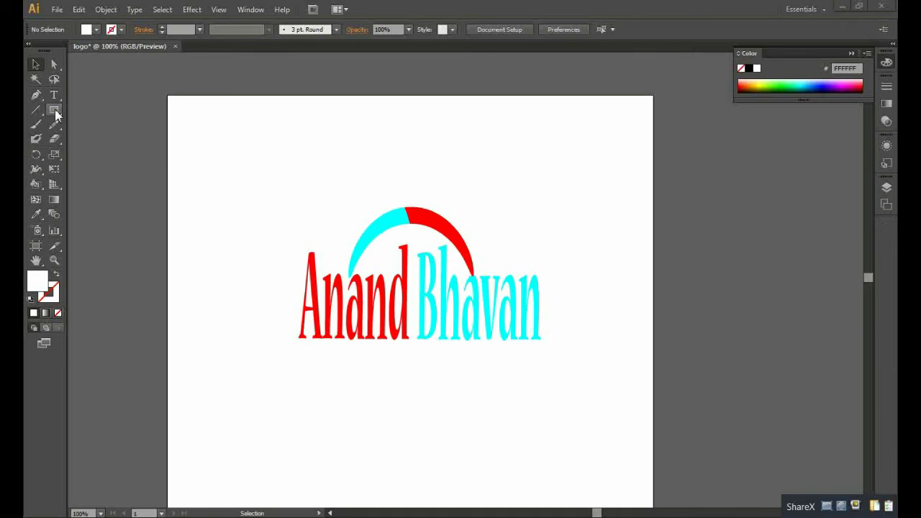
Step: Draw a white rectangle about 258 px wide and 103 px high below the Anand Bhavan text
click(55, 111)
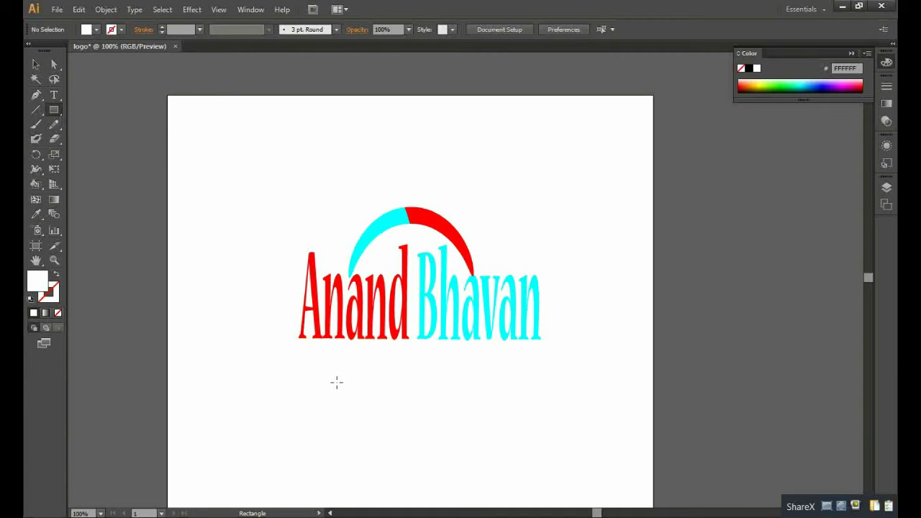
drag(319, 379, 469, 409)
drag(470, 410, 473, 440)
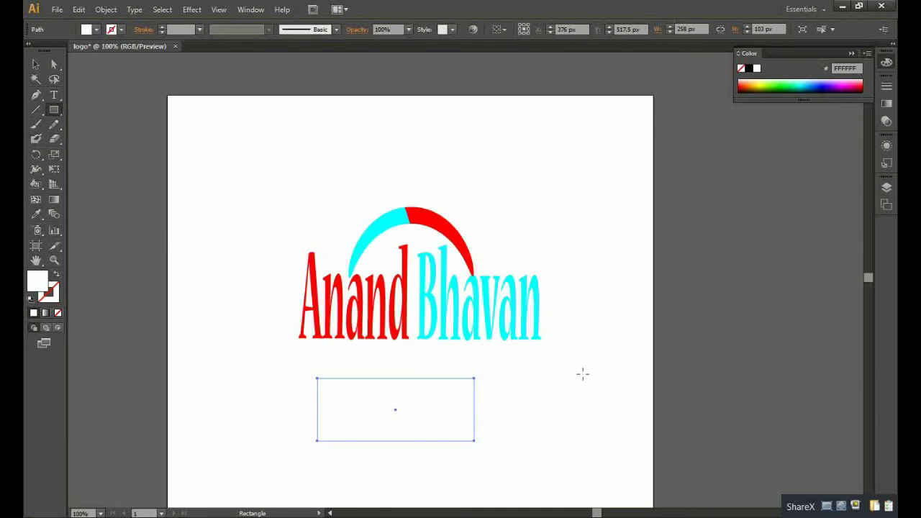
Step: Give the rectangle below the text a cyan stroke with a weight of 5 pt
click(123, 30)
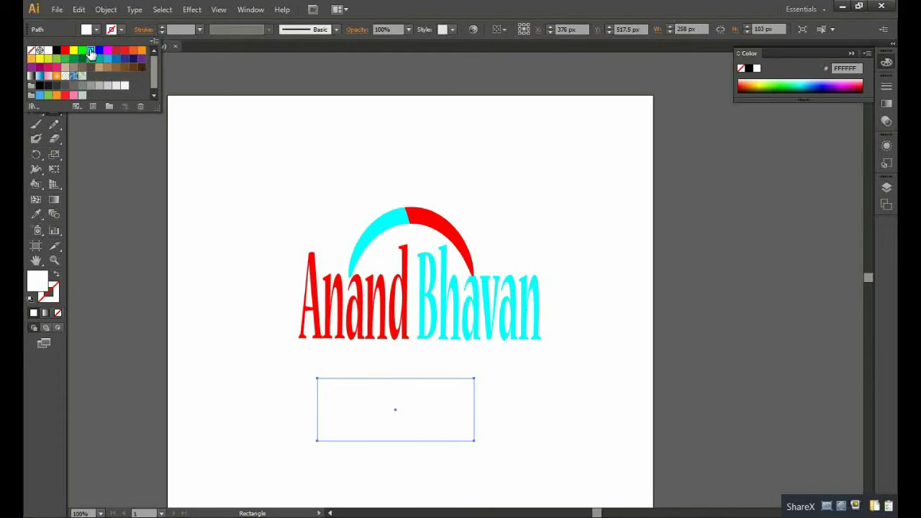
click(90, 50)
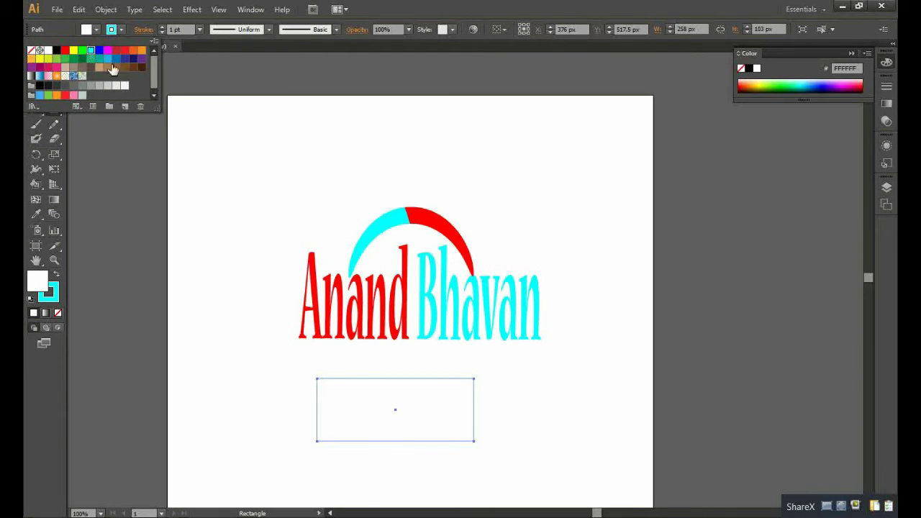
click(203, 31)
click(202, 31)
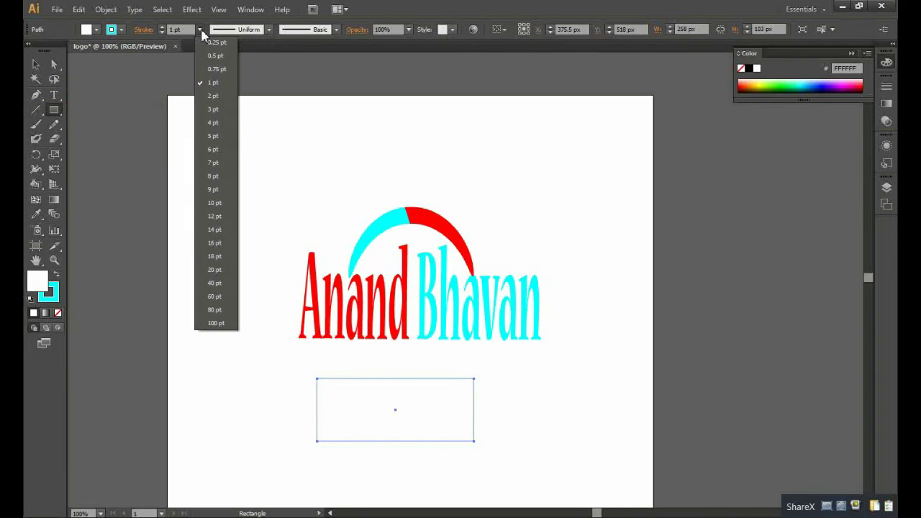
click(211, 136)
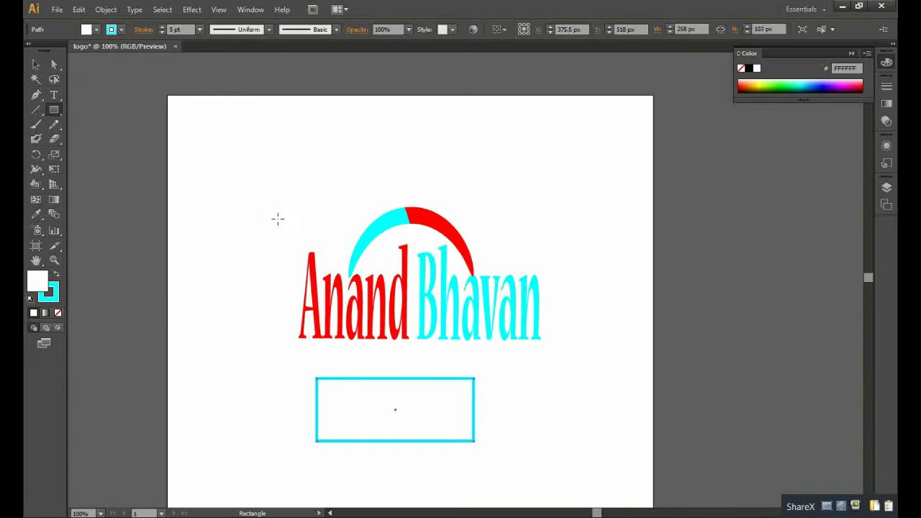
Step: Select the Anand Bhavan text together with its arc and scale them down to about half size
click(36, 64)
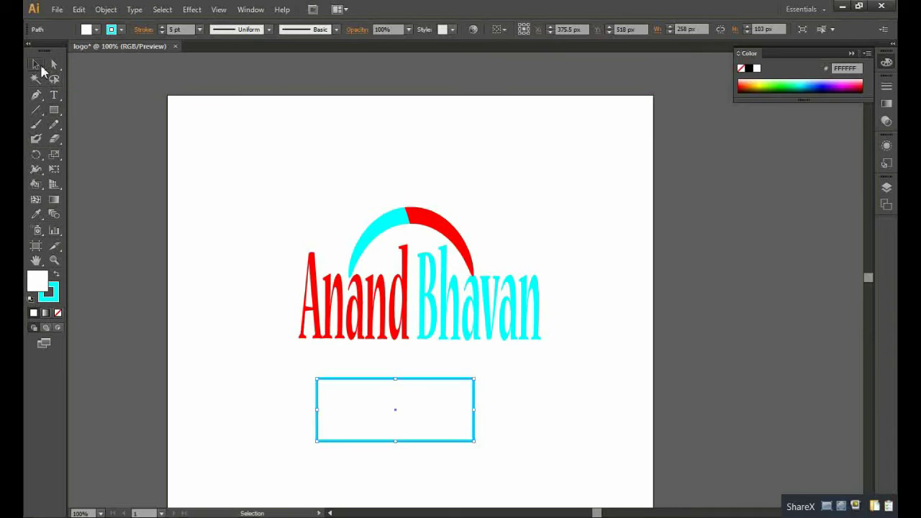
drag(275, 201, 558, 349)
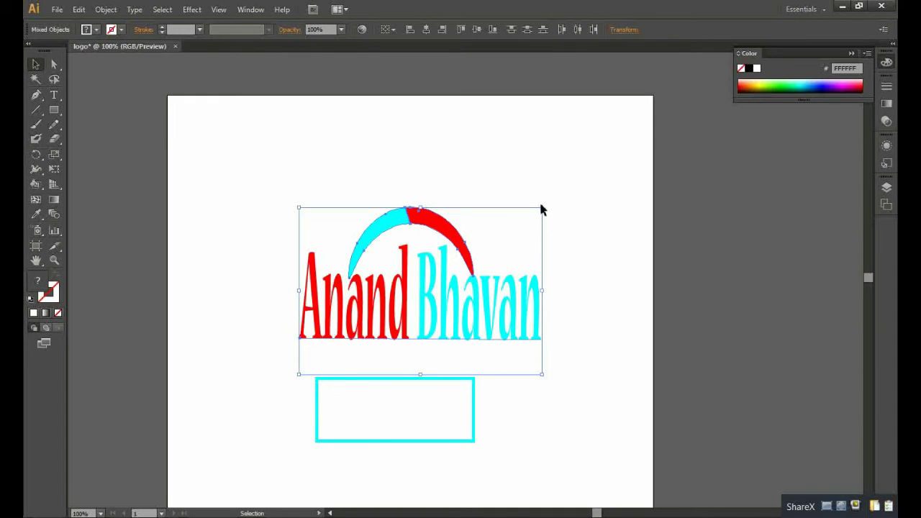
drag(543, 207, 416, 301)
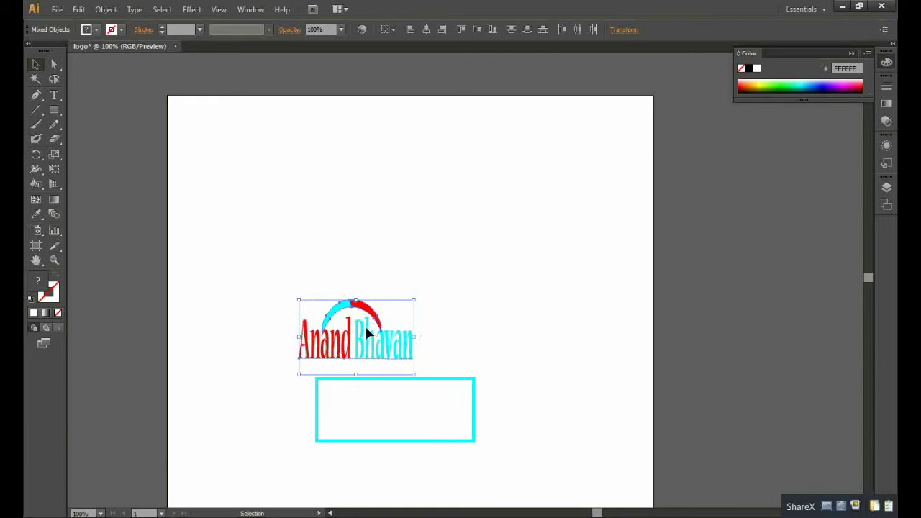
Step: Scale the text and arc down a little more and move them onto the cyan-outlined rectangle
drag(362, 333, 396, 311)
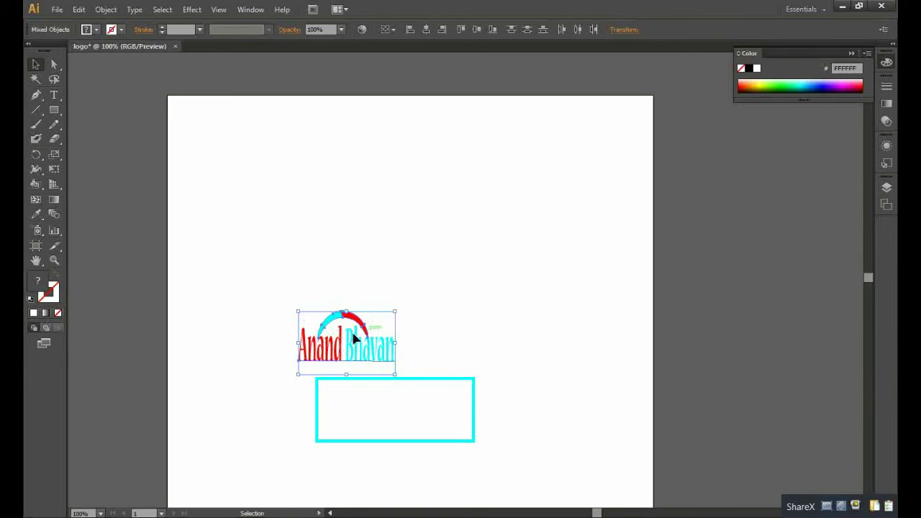
drag(343, 342, 387, 408)
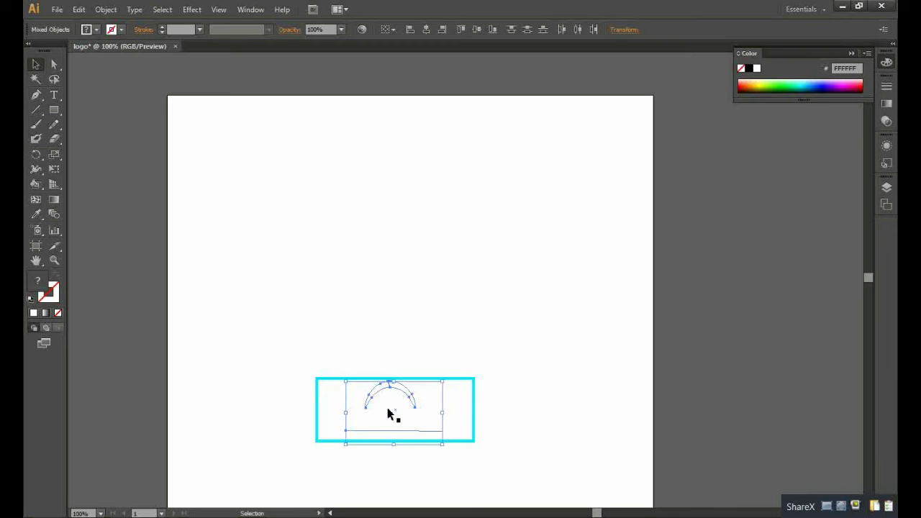
Step: Select the cyan-outlined rectangle and bring it forward twice in the stacking order
click(387, 407)
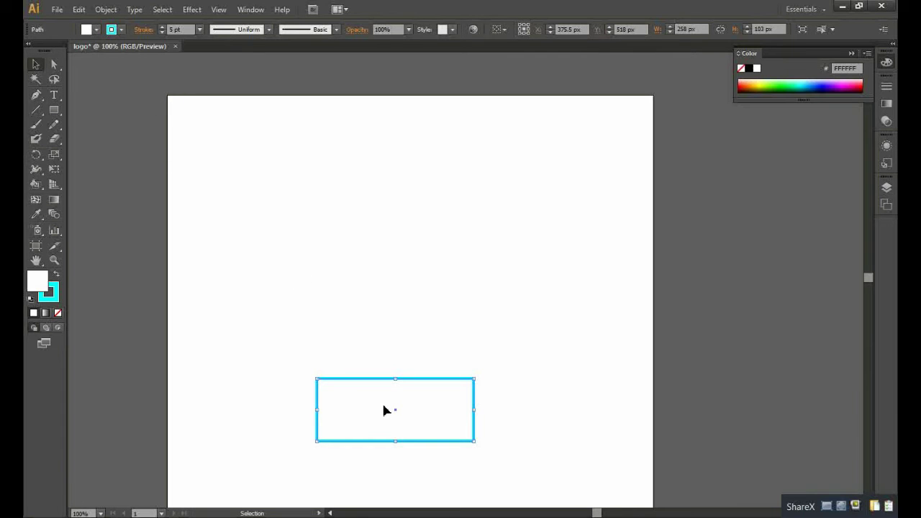
click(106, 10)
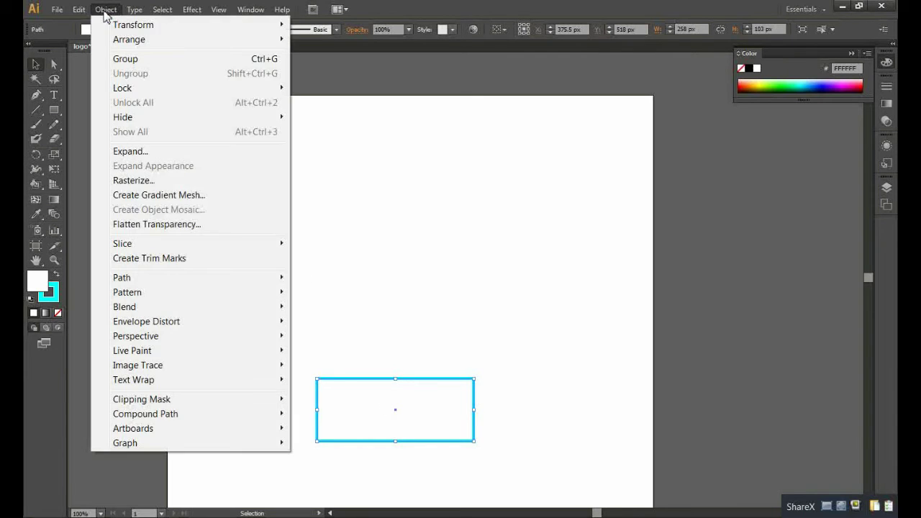
mouse_move(143, 41)
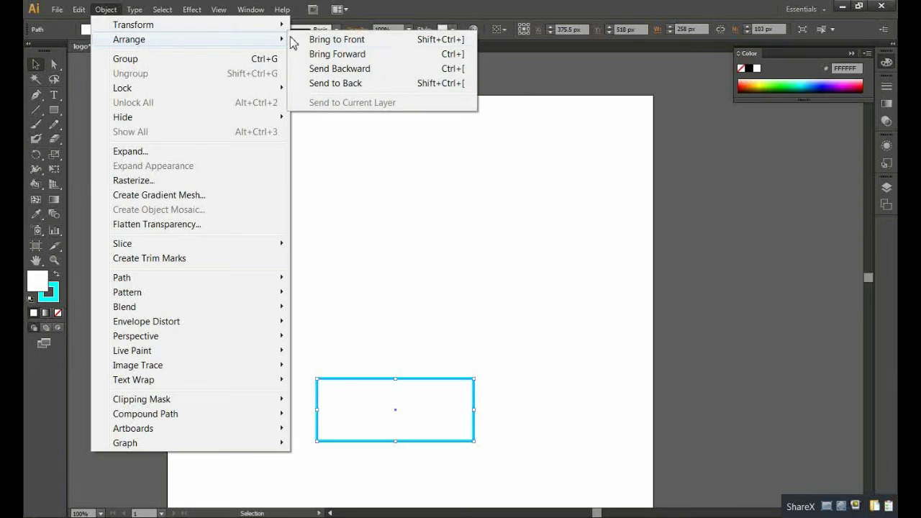
click(319, 58)
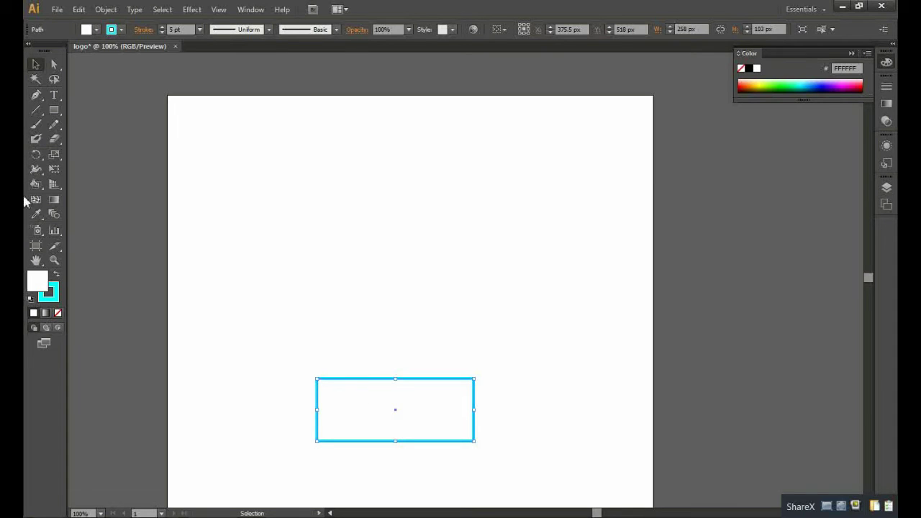
shift+click(356, 398)
shift+click(355, 398)
click(110, 12)
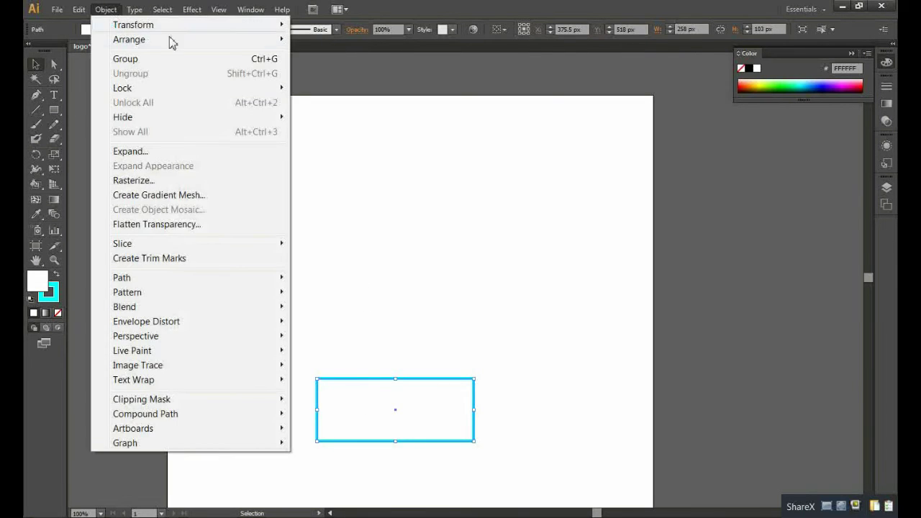
mouse_move(237, 41)
click(323, 59)
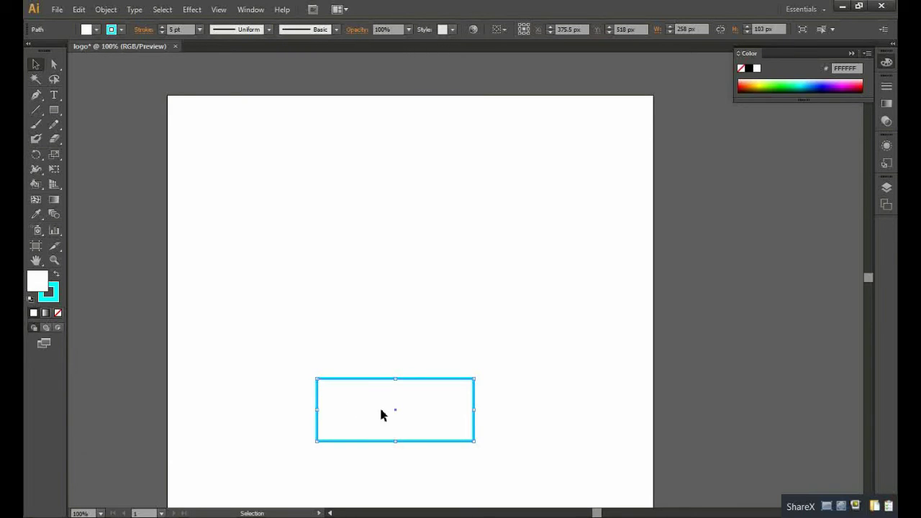
Step: Move the rectangle up off the logo, then undo back to before the logo's second scaling
drag(381, 416, 379, 304)
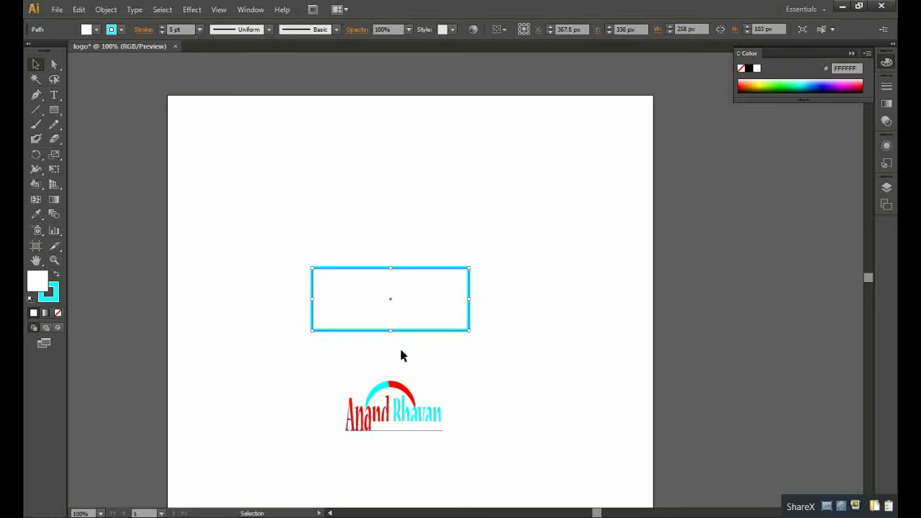
mouse_move(398, 299)
mouse_down()
mouse_move(401, 345)
mouse_move(405, 295)
mouse_move(393, 298)
mouse_up()
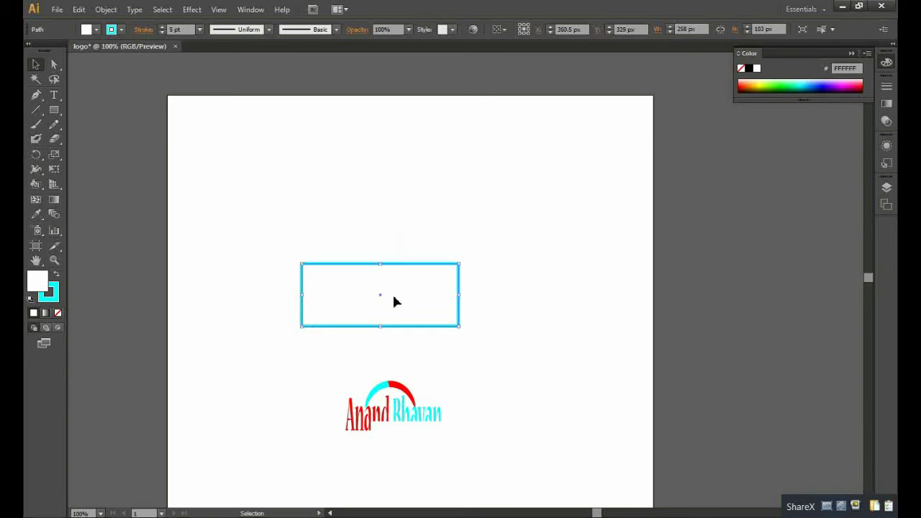
key(ctrl+z)
key(ctrl+z)
key(ctrl+z)
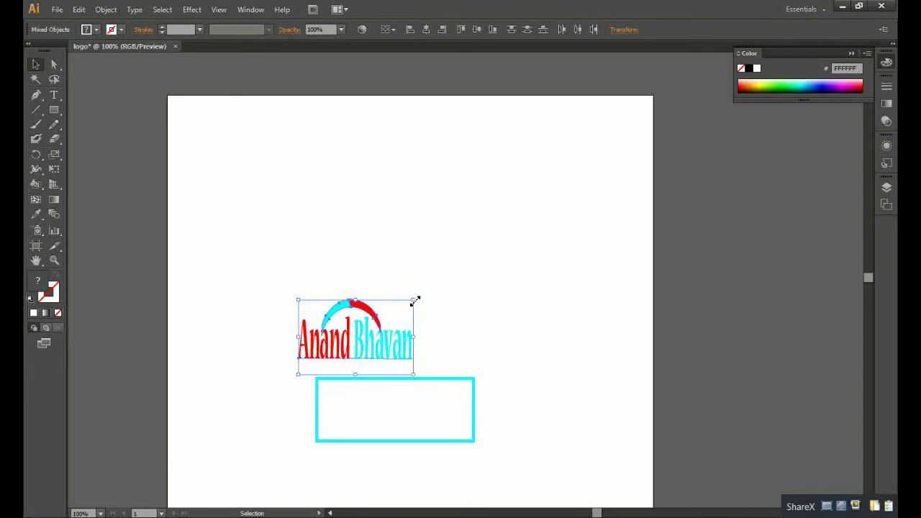
Step: Scale the selected Anand Bhavan text and arc down further, to about half the rectangle's width
drag(416, 300, 380, 319)
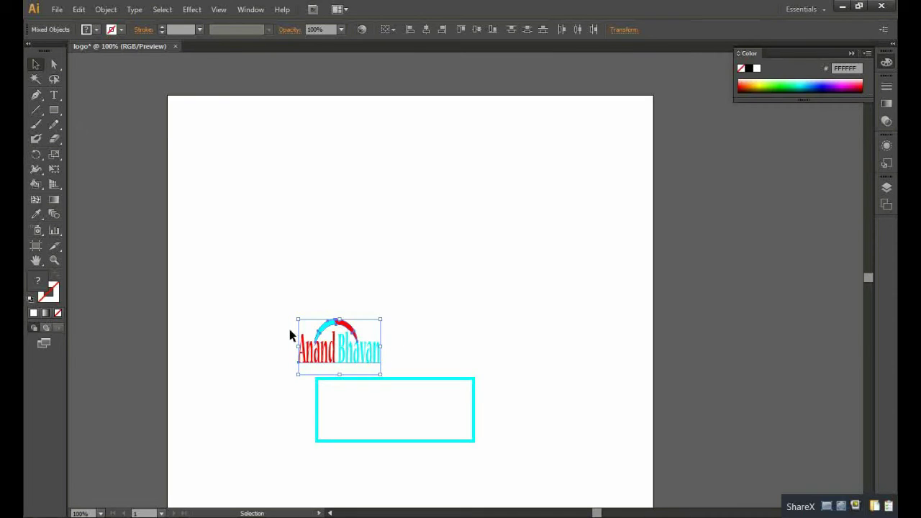
key(a)
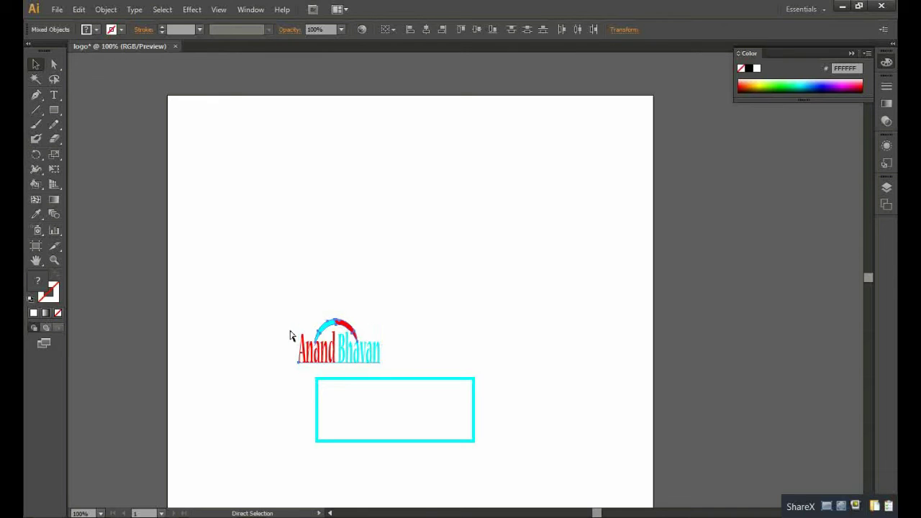
key(v)
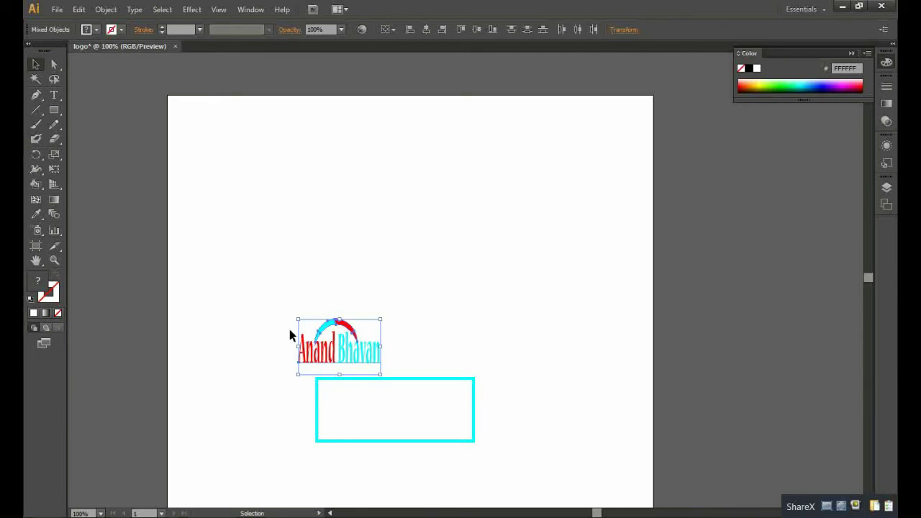
Step: Duplicate the Anand Bhavan text to the right of the original and place a copy of the arc above it
click(352, 344)
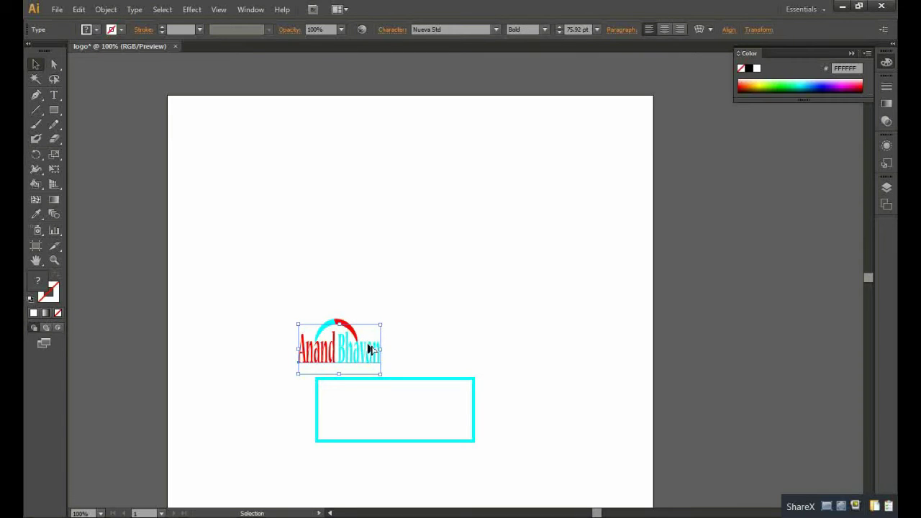
drag(371, 349, 467, 344)
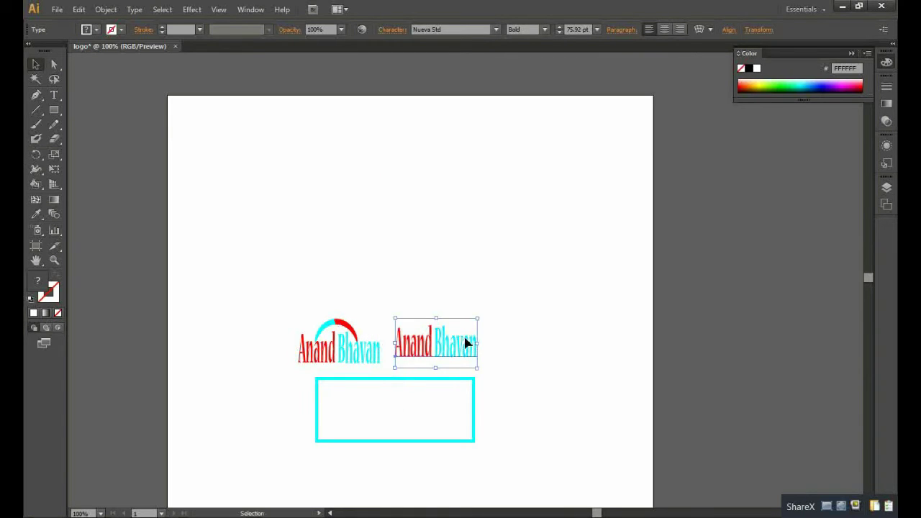
click(516, 338)
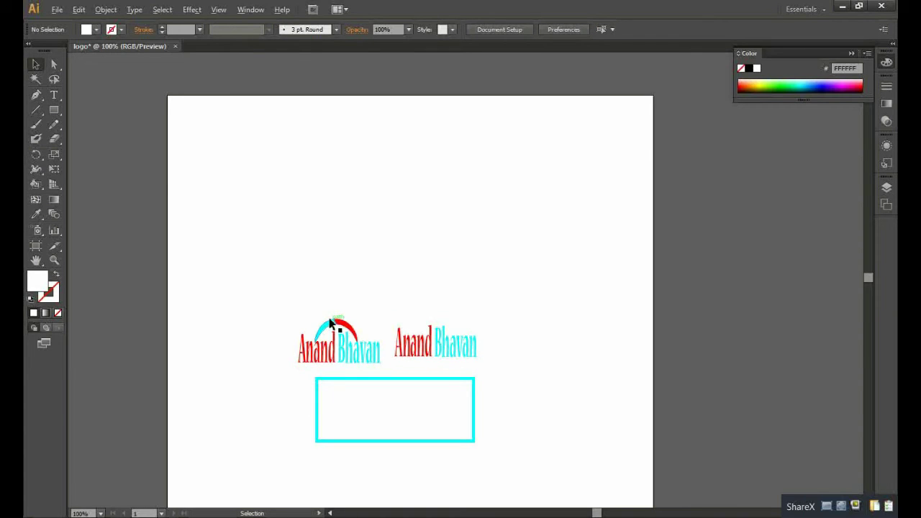
drag(332, 321, 432, 312)
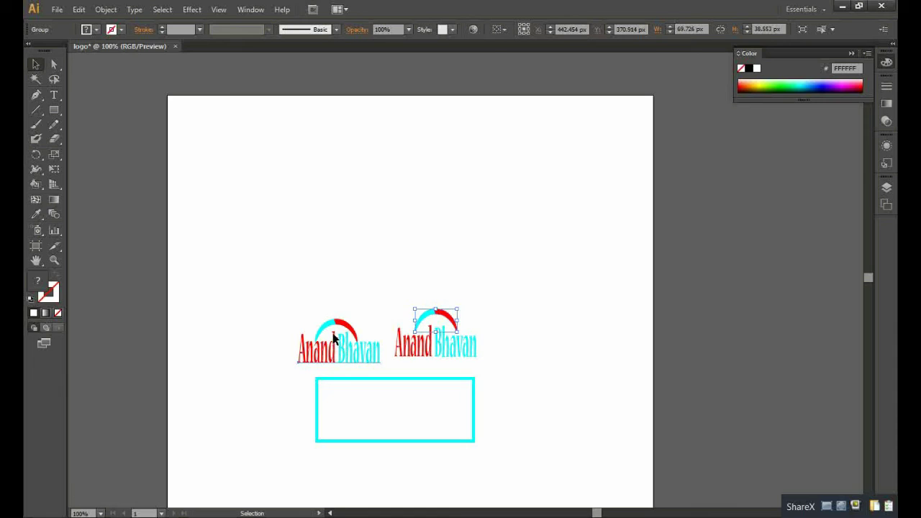
Step: Move the original Anand Bhavan text onto the cyan-outlined rectangle, leaving its arc in place
drag(334, 339, 385, 401)
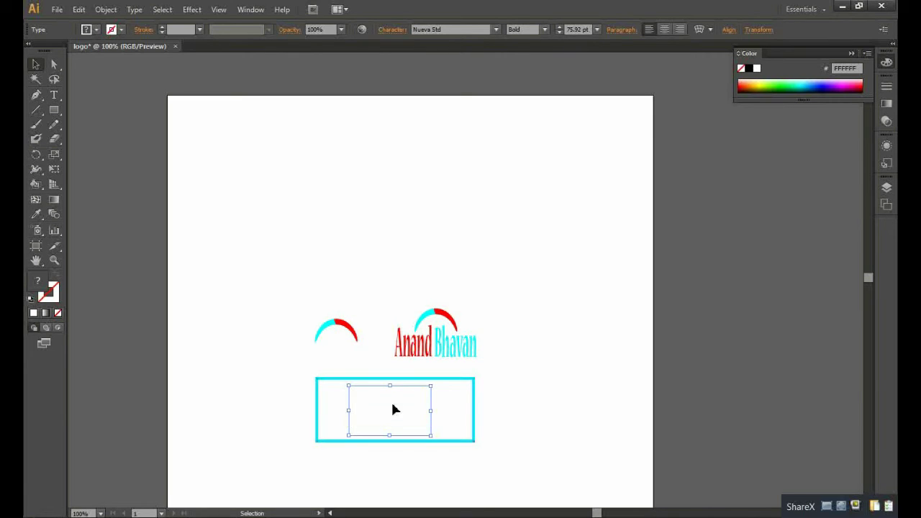
mouse_move(395, 407)
mouse_down()
mouse_move(355, 372)
mouse_move(395, 408)
mouse_up()
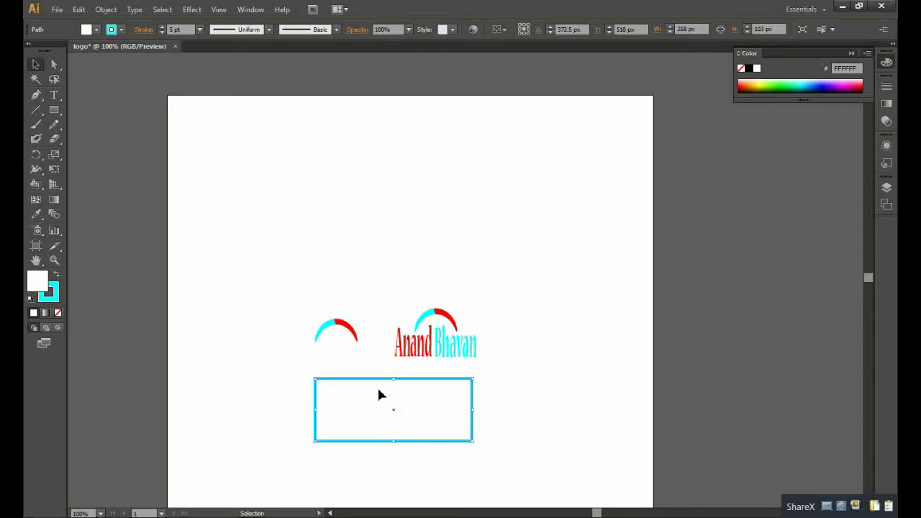
click(108, 10)
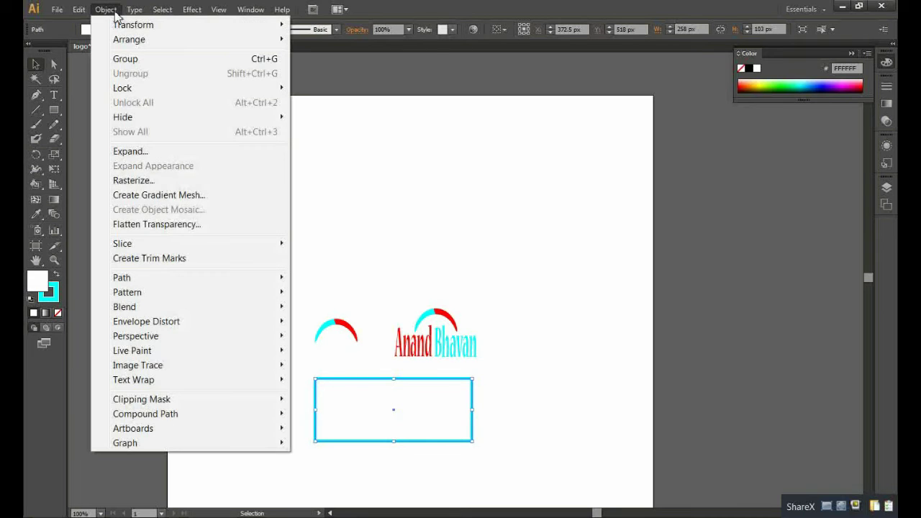
click(335, 173)
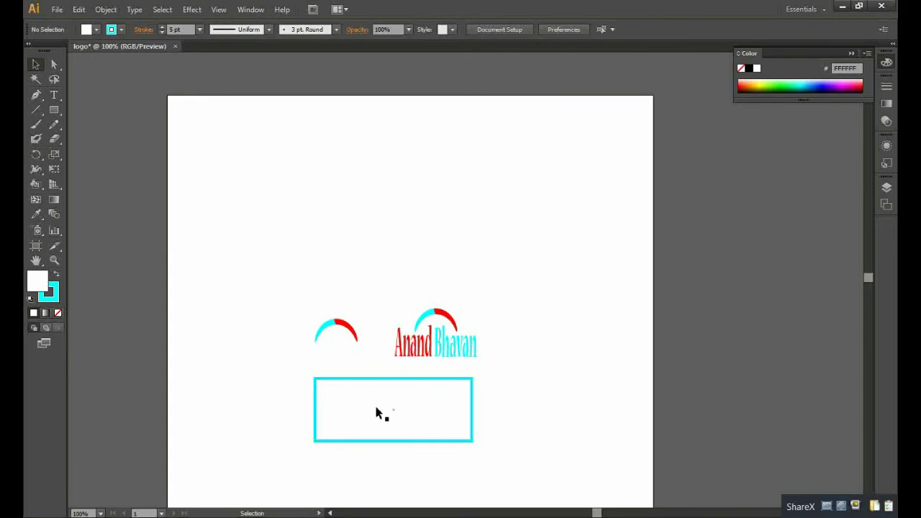
Step: Fill the cyan-outlined rectangle with the gray 808080
mouse_move(376, 408)
mouse_down()
mouse_move(341, 372)
mouse_move(385, 407)
mouse_move(373, 406)
mouse_up()
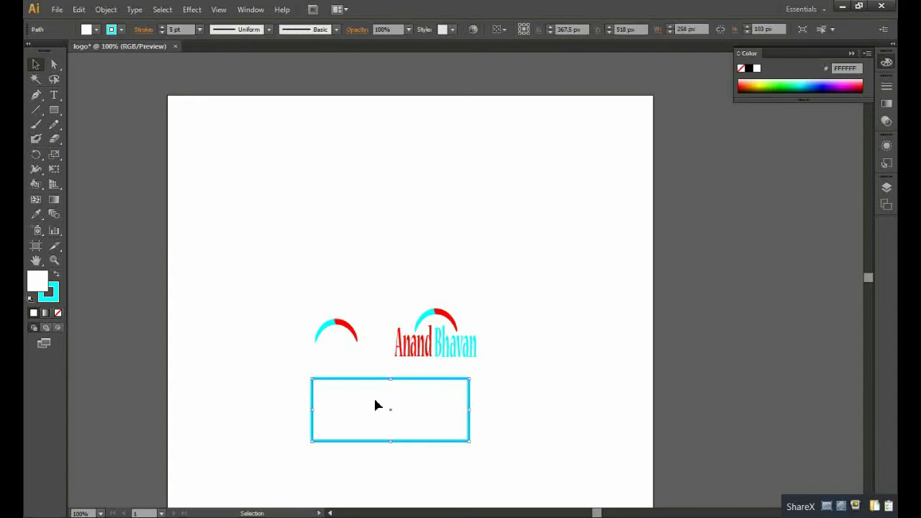
click(96, 31)
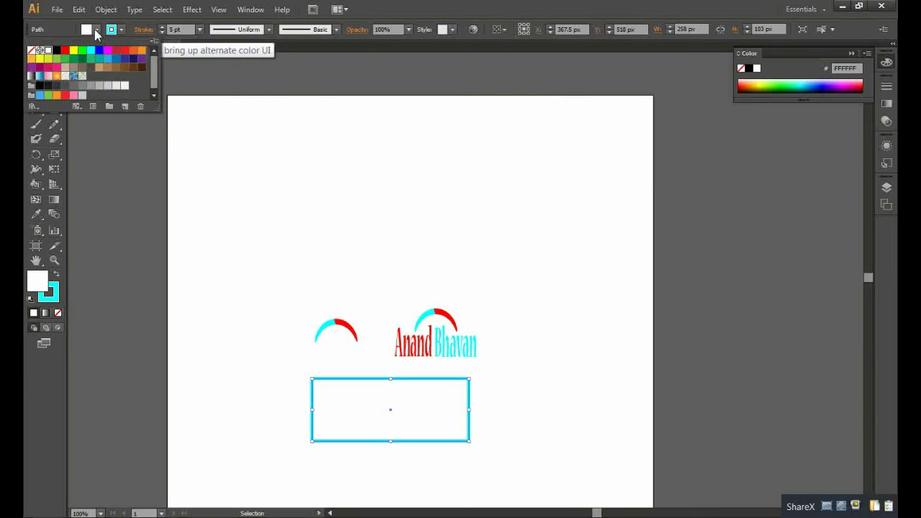
click(83, 86)
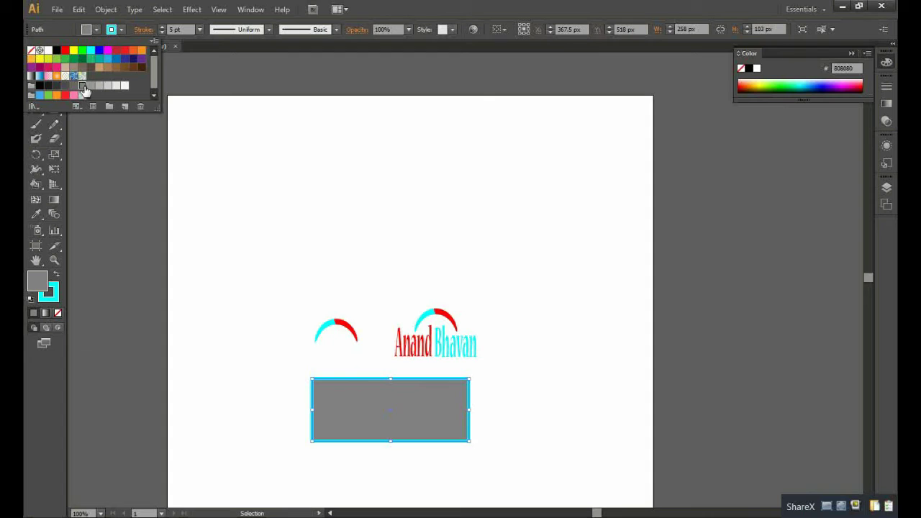
Step: Send the gray rectangle to the back behind the Anand Bhavan text and move the plain white rectangle clear to its right
click(111, 13)
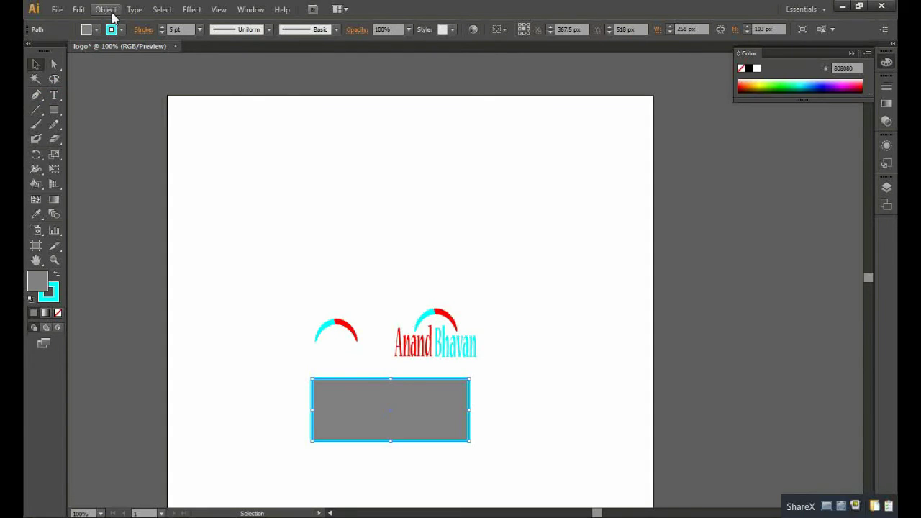
click(111, 13)
mouse_move(123, 25)
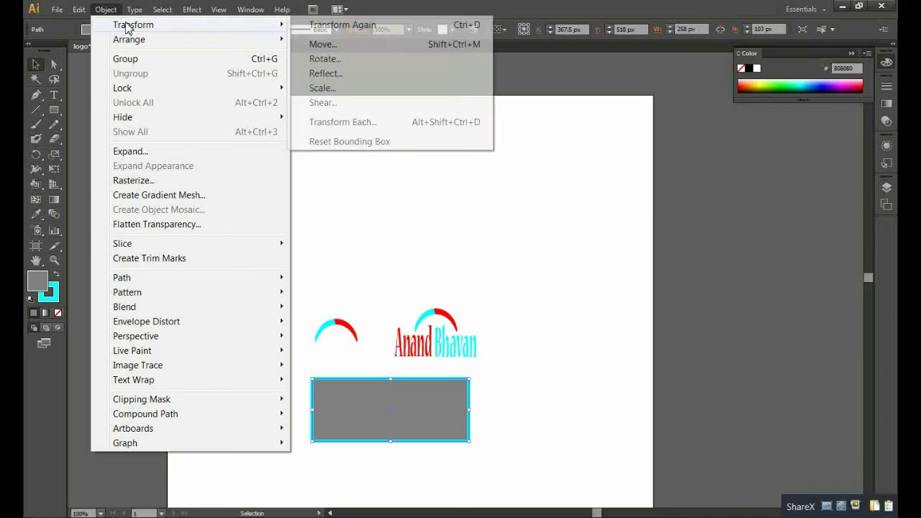
mouse_move(134, 41)
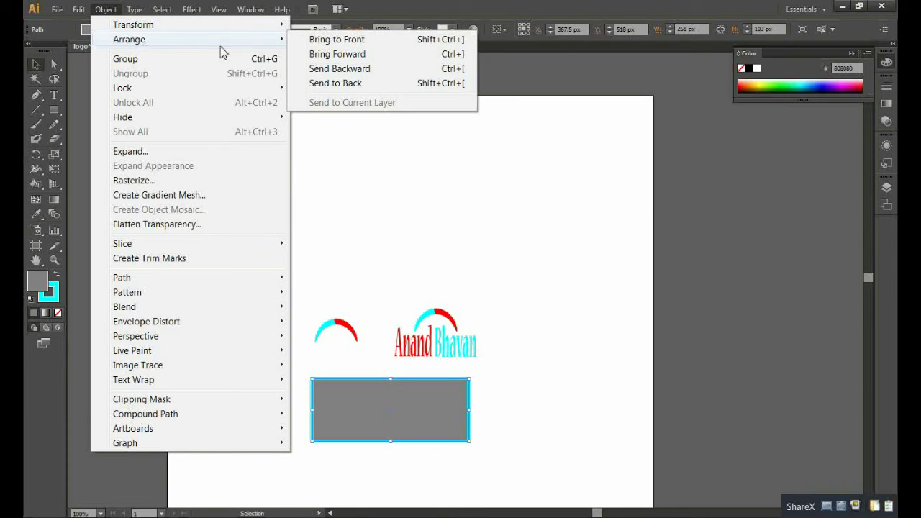
click(317, 84)
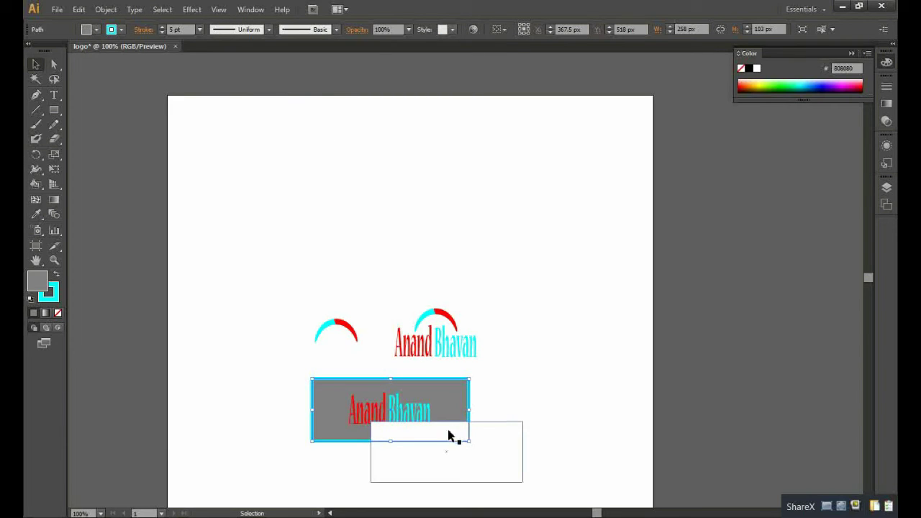
drag(537, 444, 609, 431)
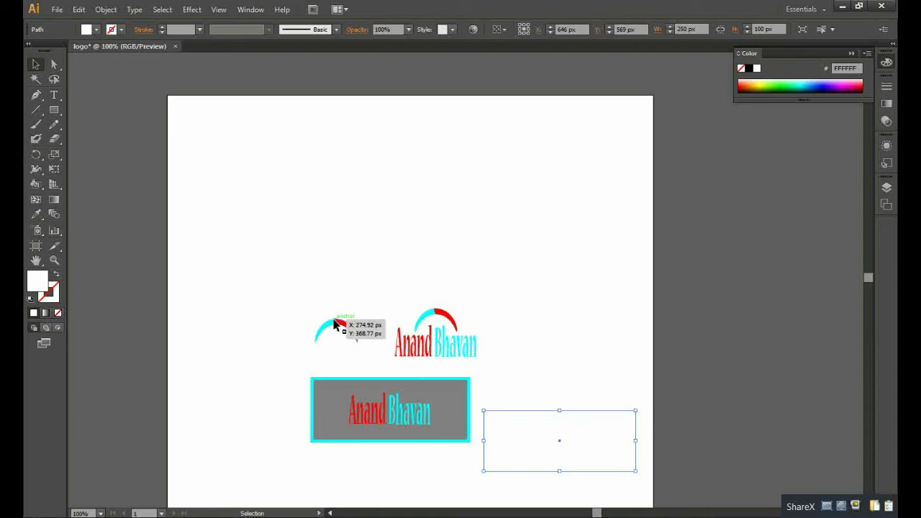
Step: Move the loose arc above the Anand Bhavan text on the gray rectangle and nudge the rectangle slightly left
drag(334, 321, 383, 386)
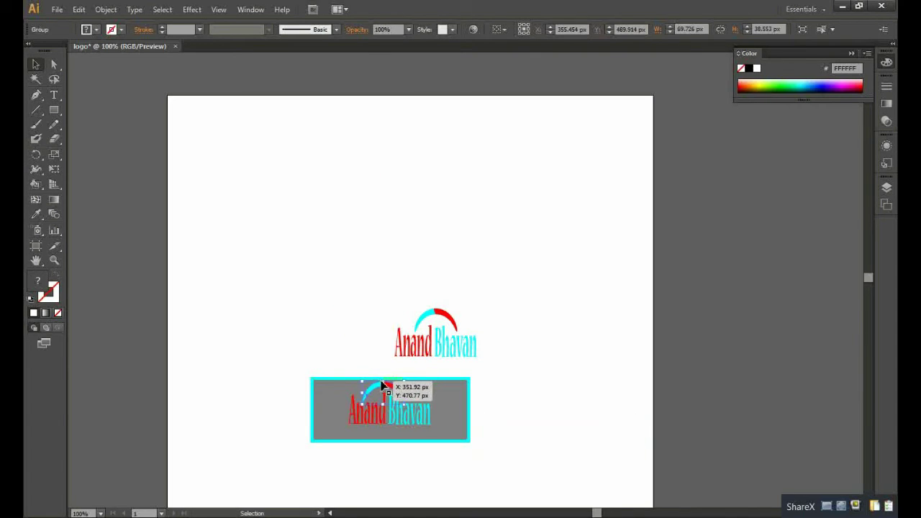
click(447, 408)
drag(367, 389, 333, 393)
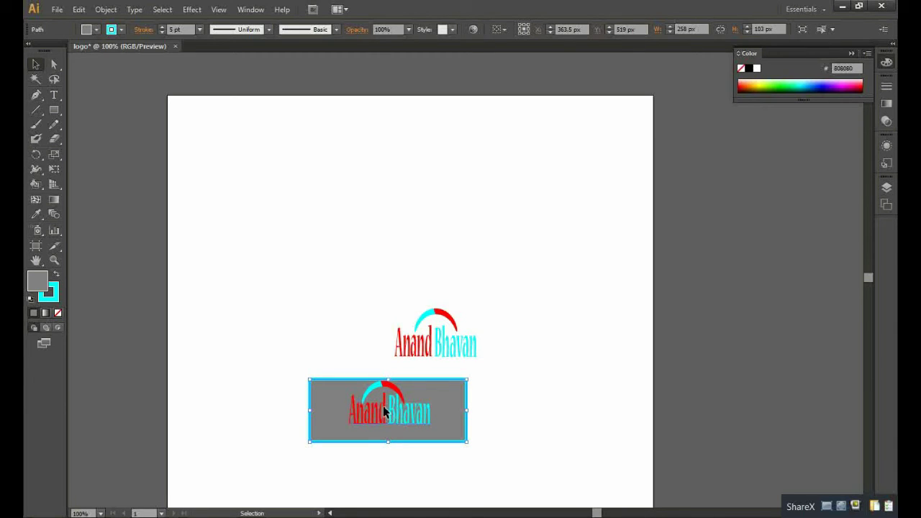
Step: Lower the Anand Bhavan text slightly and realign the arc above it so both sit centered within the gray rectangle
drag(385, 413, 386, 415)
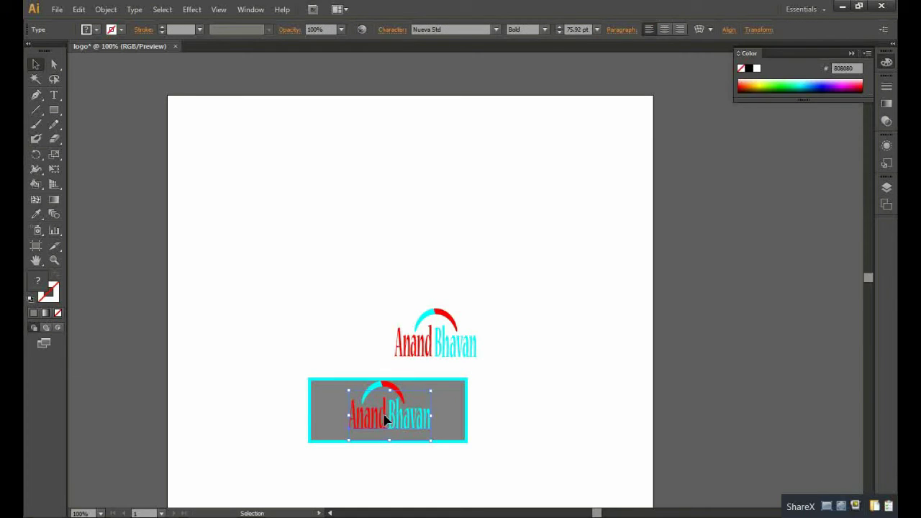
drag(385, 419, 386, 424)
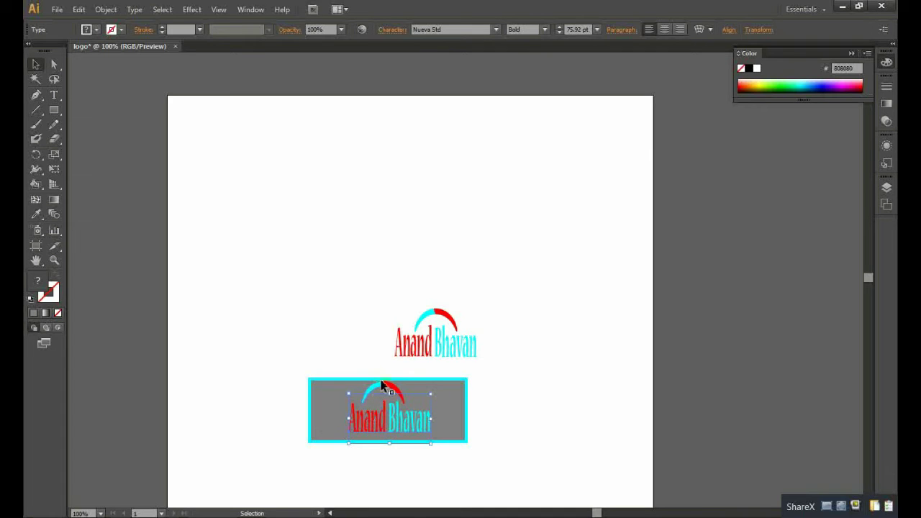
drag(382, 386, 386, 390)
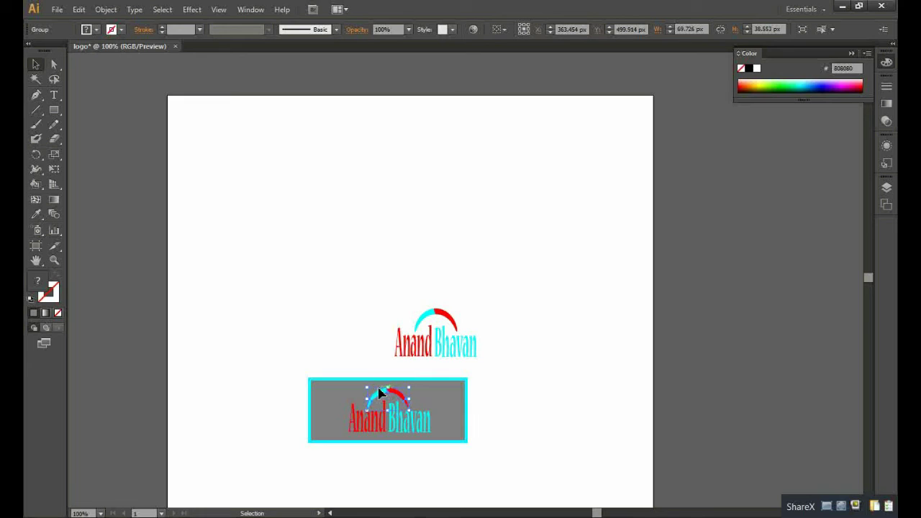
click(437, 393)
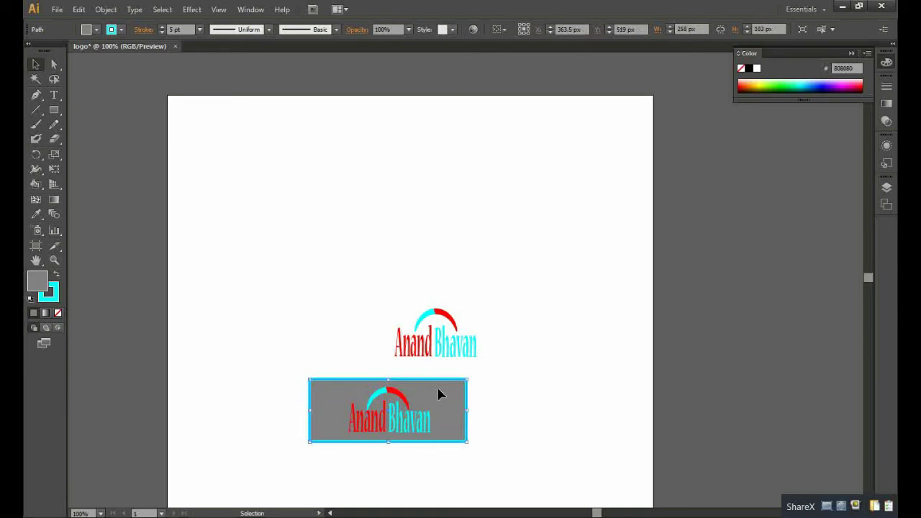
click(383, 393)
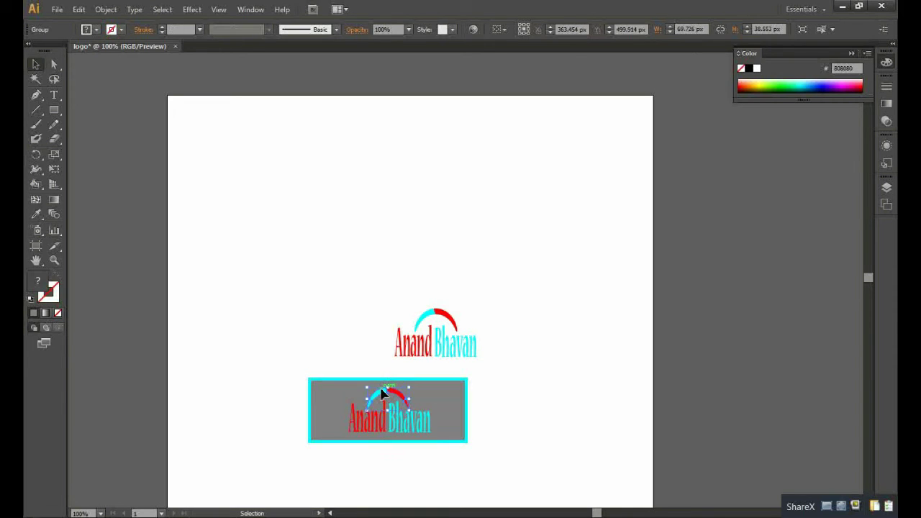
shift+click(395, 424)
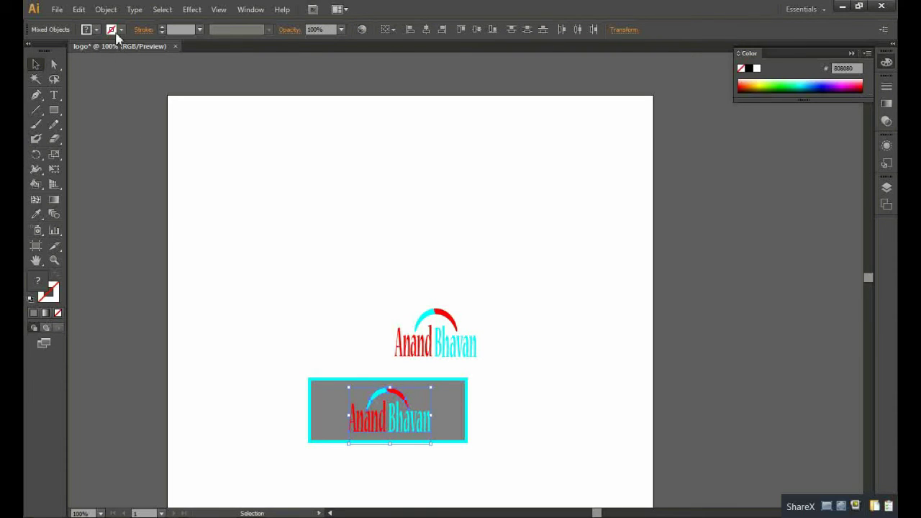
click(106, 10)
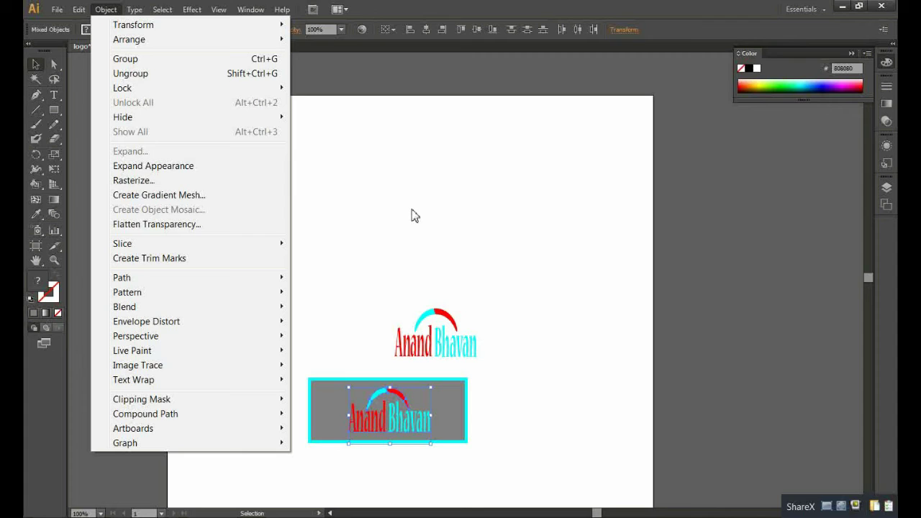
click(359, 213)
click(360, 212)
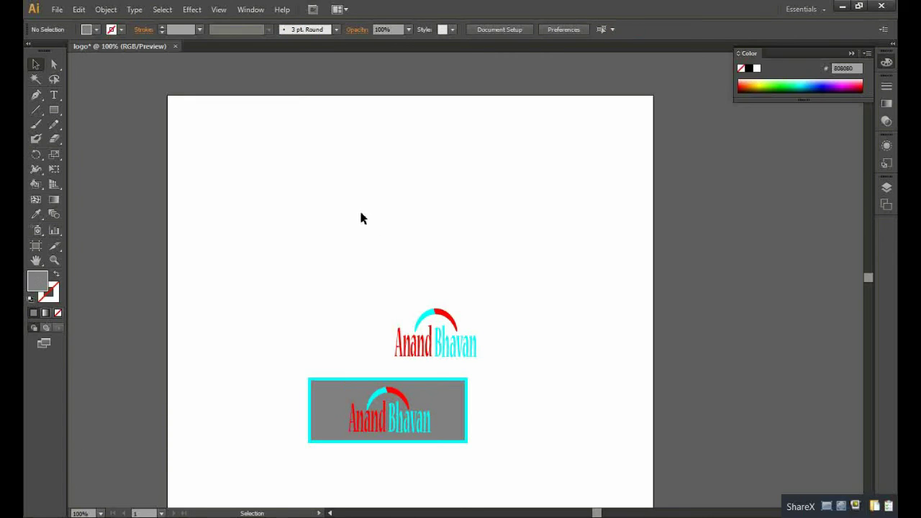
Step: Group the arc with the Anand Bhavan text on the gray rectangle and shift the group slightly left
click(393, 395)
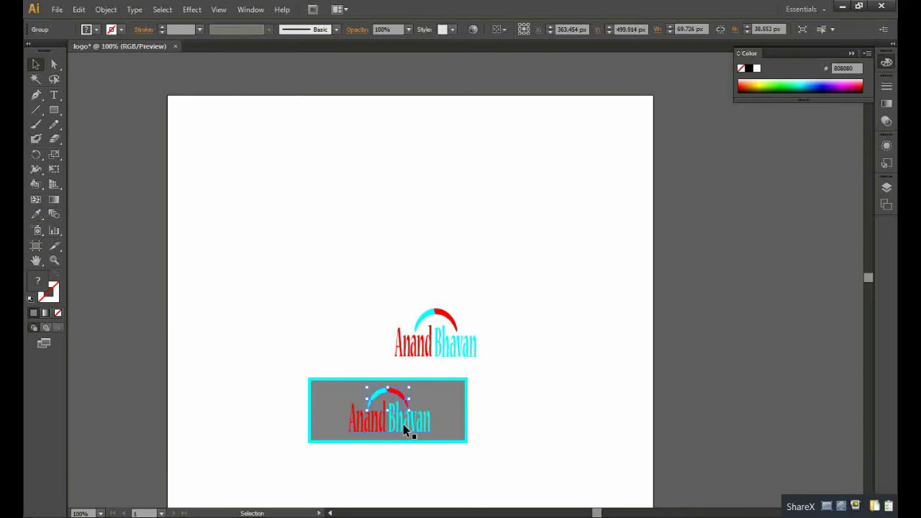
shift+click(397, 418)
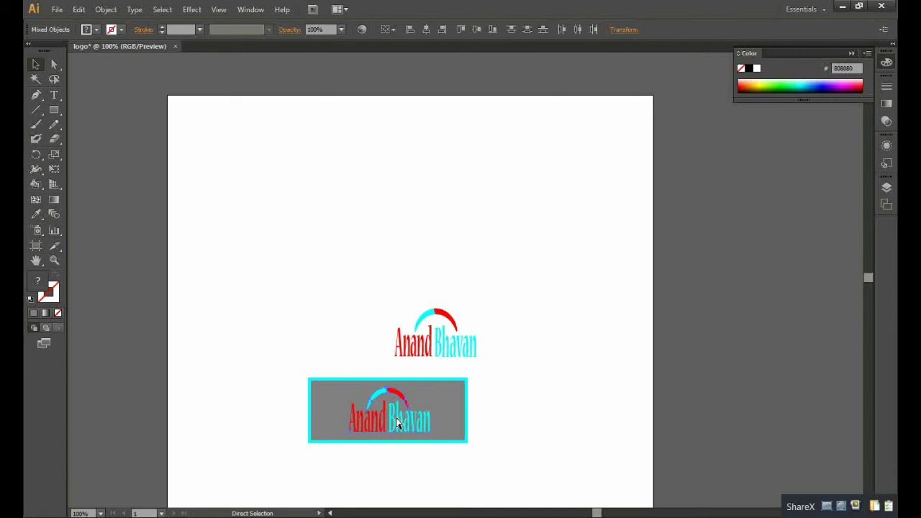
key(ctrl+g)
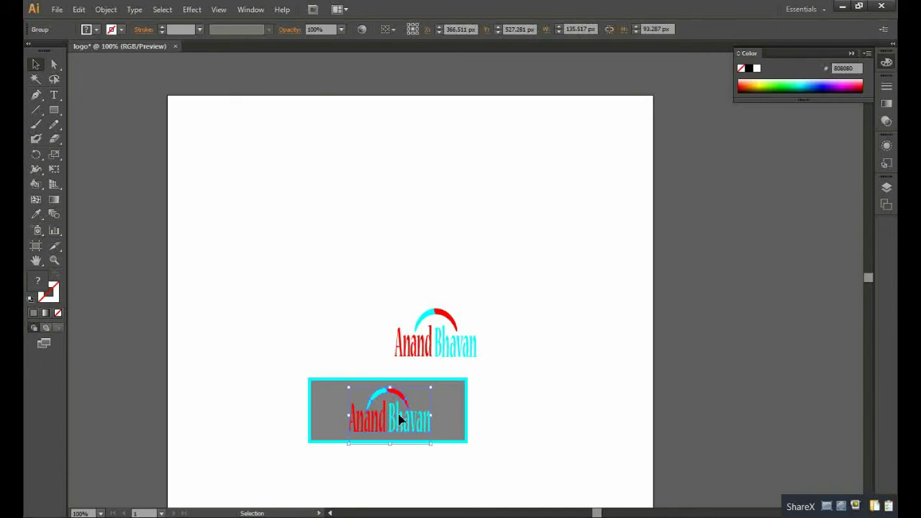
mouse_move(400, 414)
mouse_down()
mouse_move(380, 418)
mouse_move(397, 414)
mouse_up()
Step: Try grays CCCCCC, B3B3B3, 808080 and 4D4D4D plus blue and white-to-black gradients as the rectangle's fill, and settle on white FFFFFF
click(441, 403)
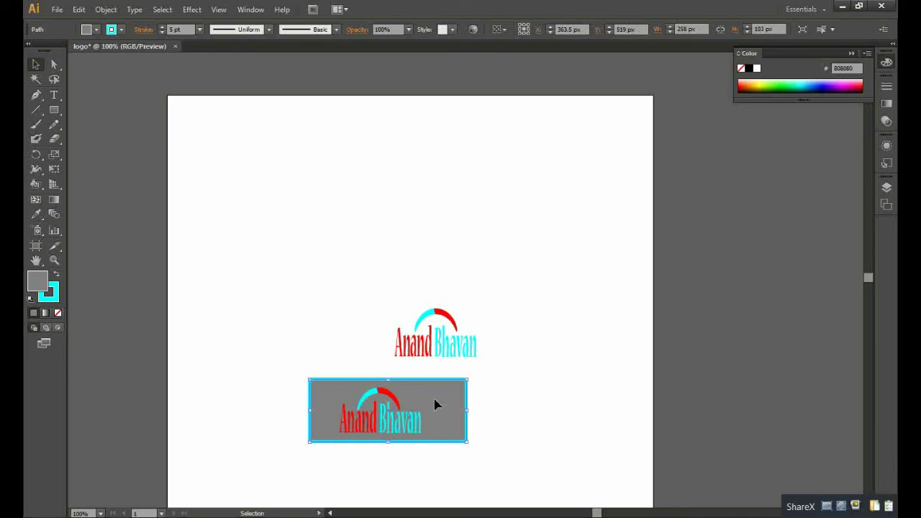
click(96, 29)
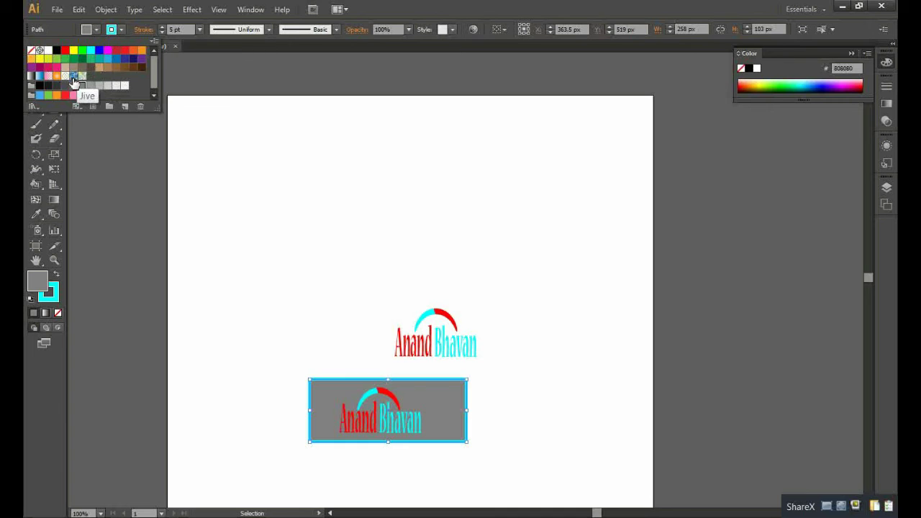
click(109, 86)
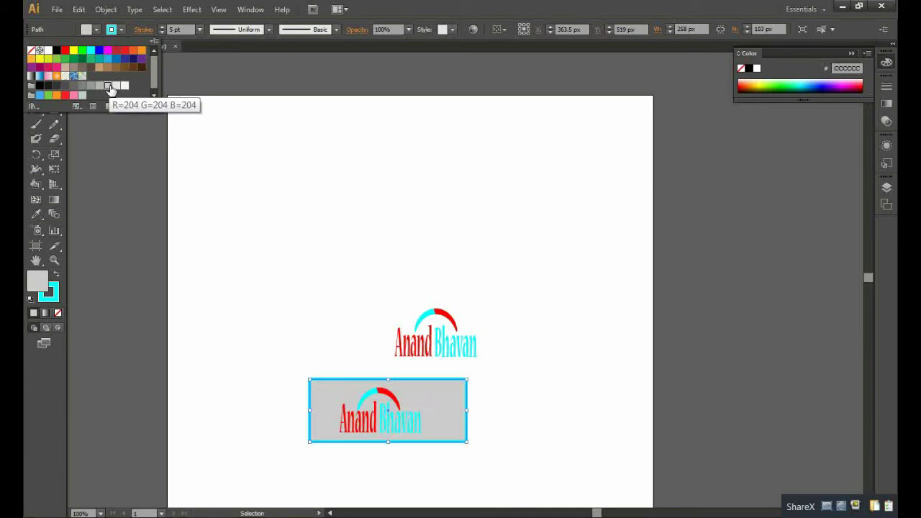
click(100, 86)
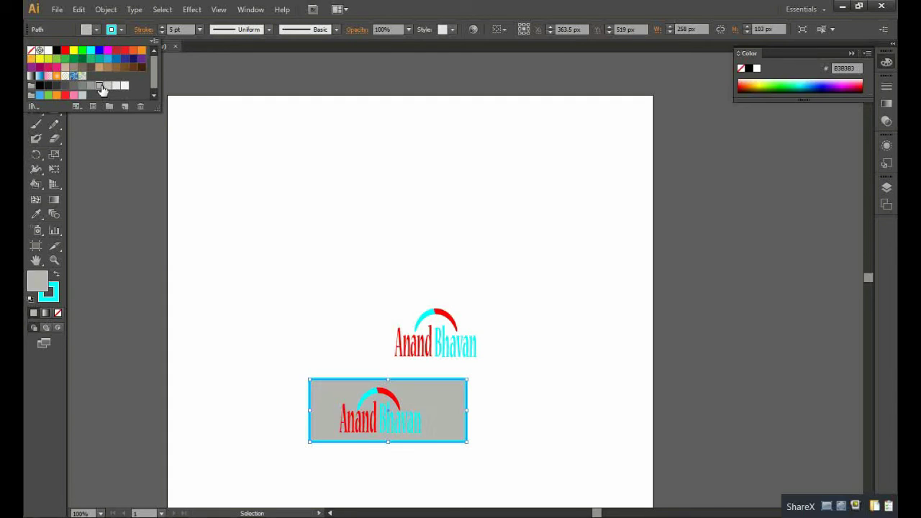
click(82, 86)
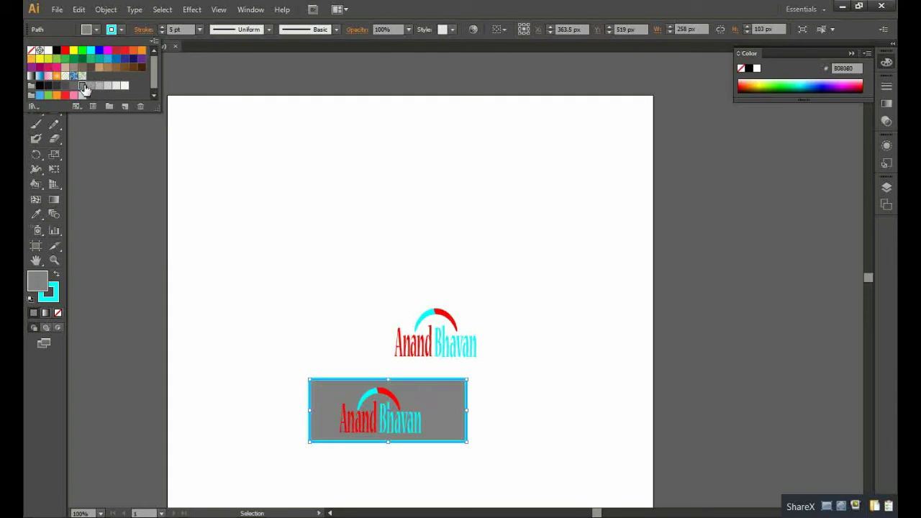
click(66, 85)
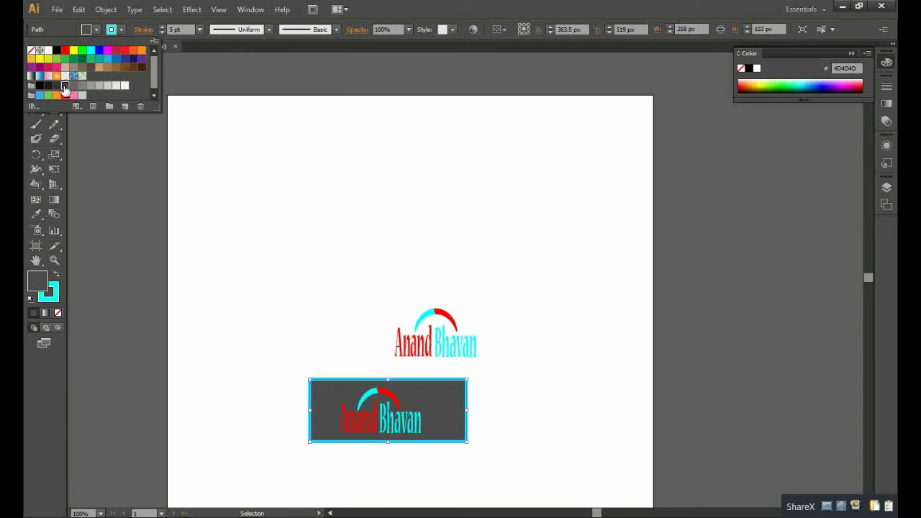
click(40, 76)
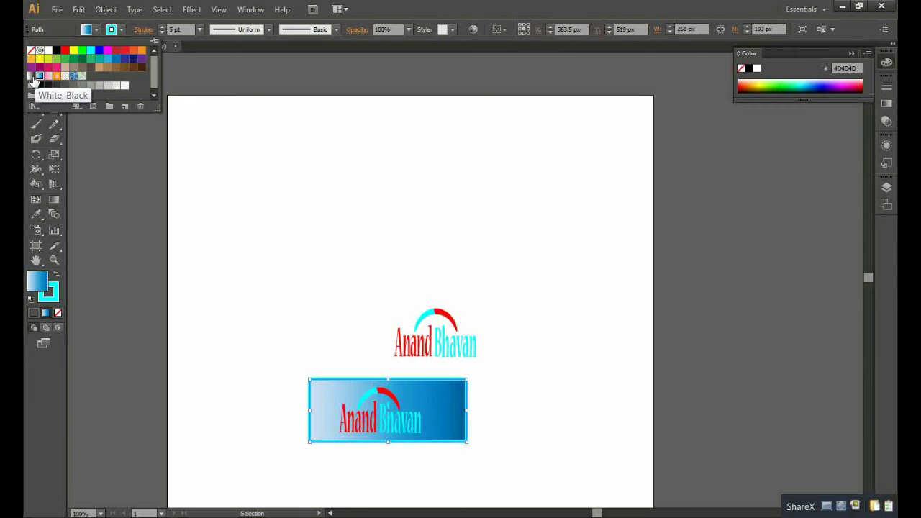
click(33, 80)
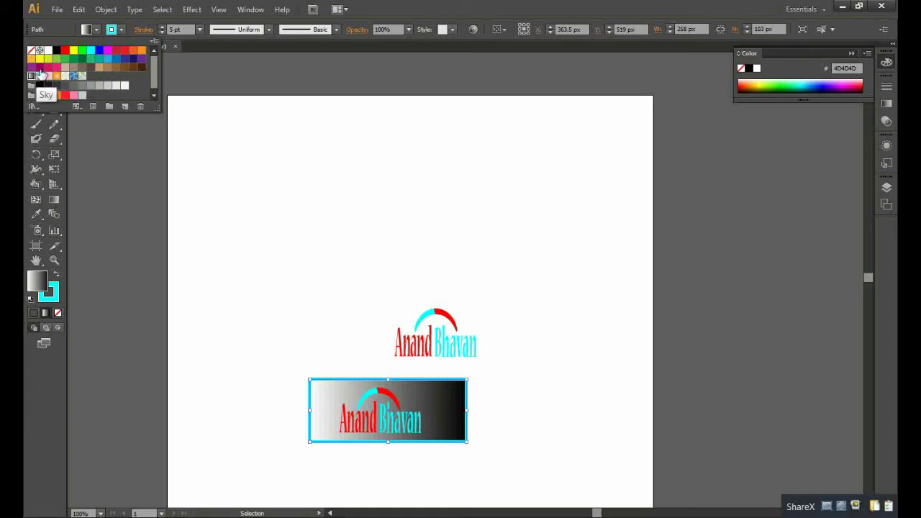
click(48, 51)
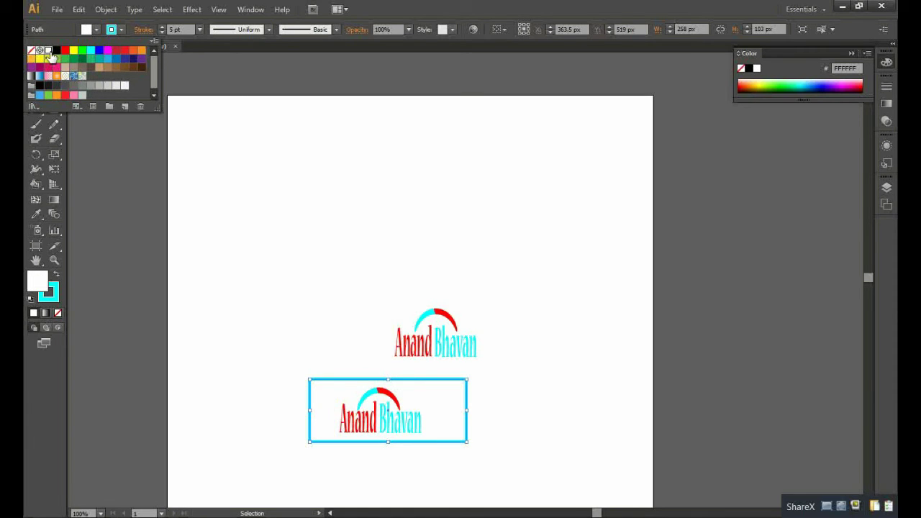
Step: Move the grouped Anand Bhavan logo back to the center of the white, cyan-outlined rectangle and deselect it
click(361, 404)
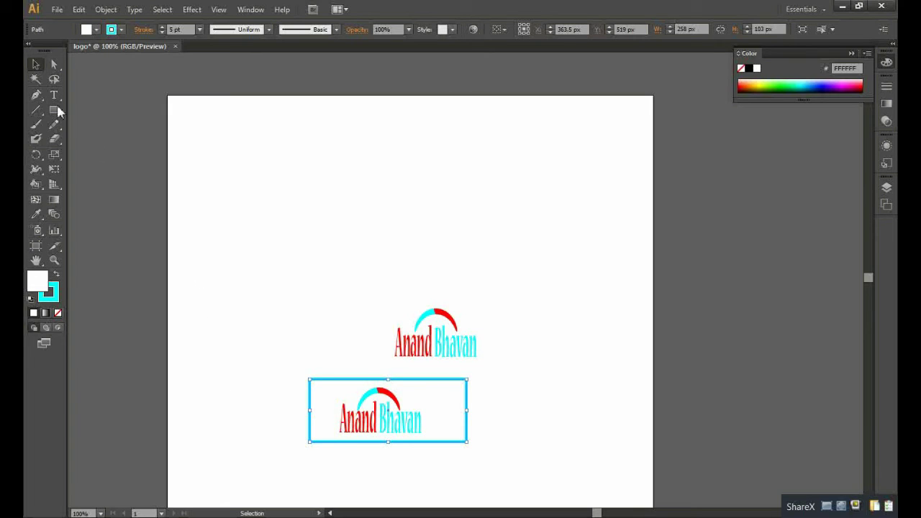
drag(356, 416, 370, 416)
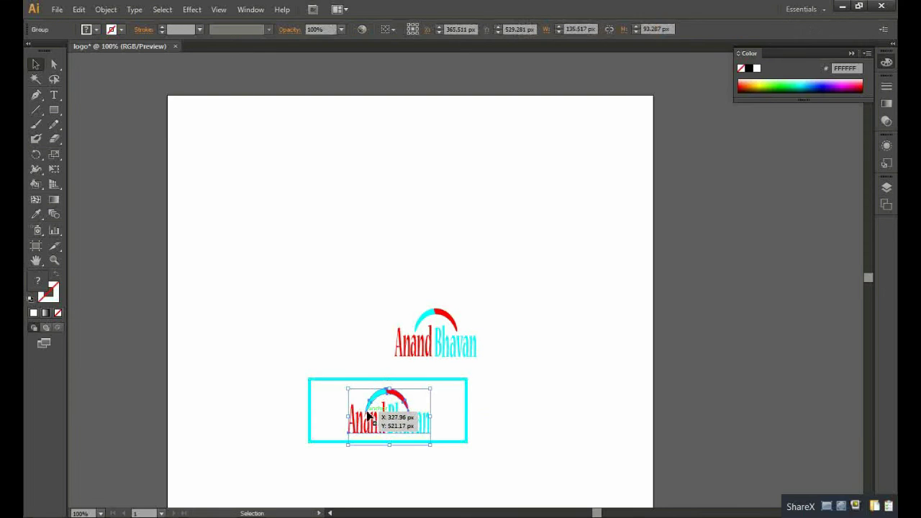
click(384, 481)
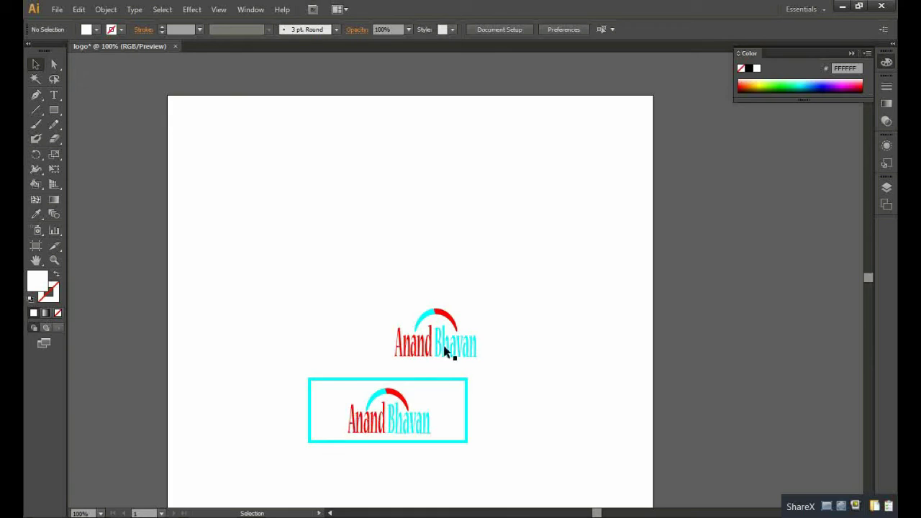
Step: Try to apply the Sky gradient to the rectangle's stroke
click(121, 32)
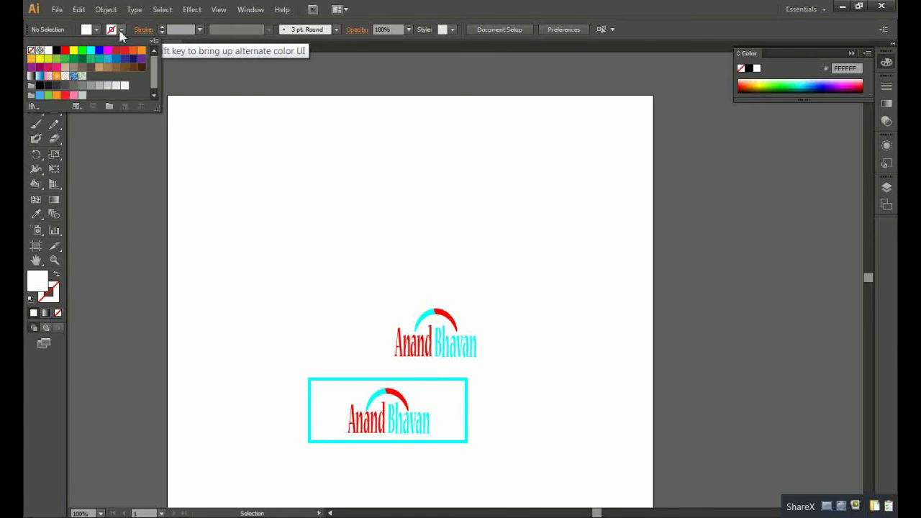
click(40, 77)
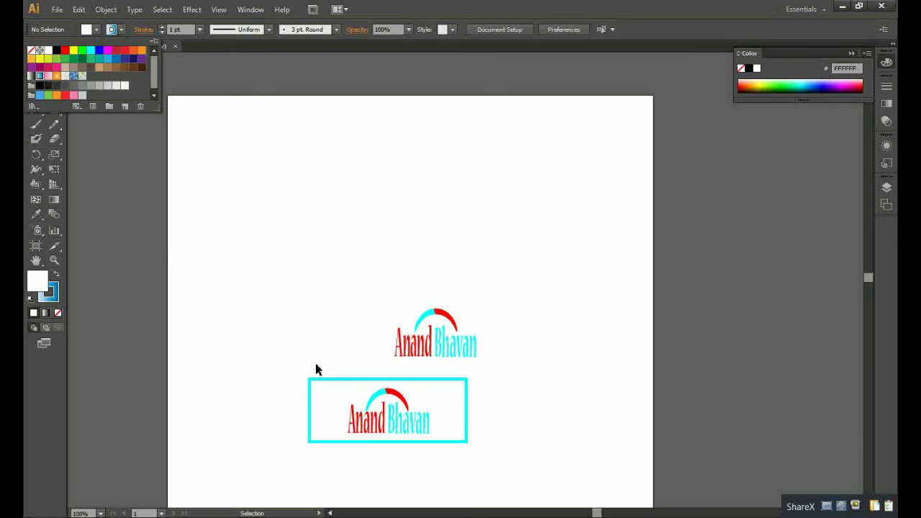
click(261, 231)
click(36, 65)
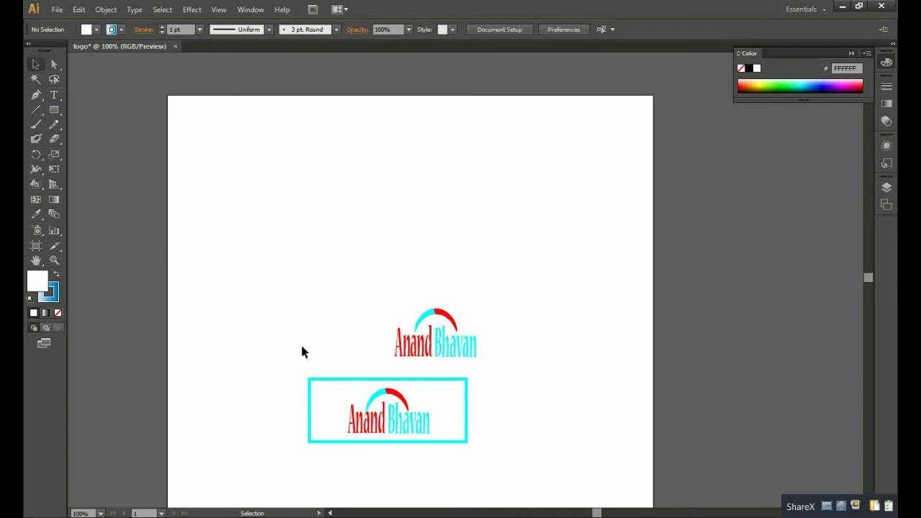
Step: Try the blue gradient and two darker browns as the rectangle's stroke, and settle on a medium brown
click(320, 391)
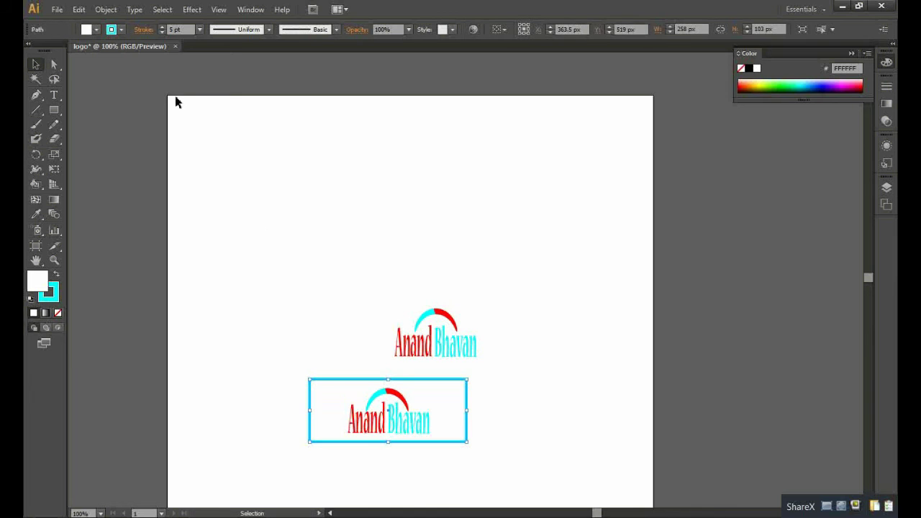
click(121, 30)
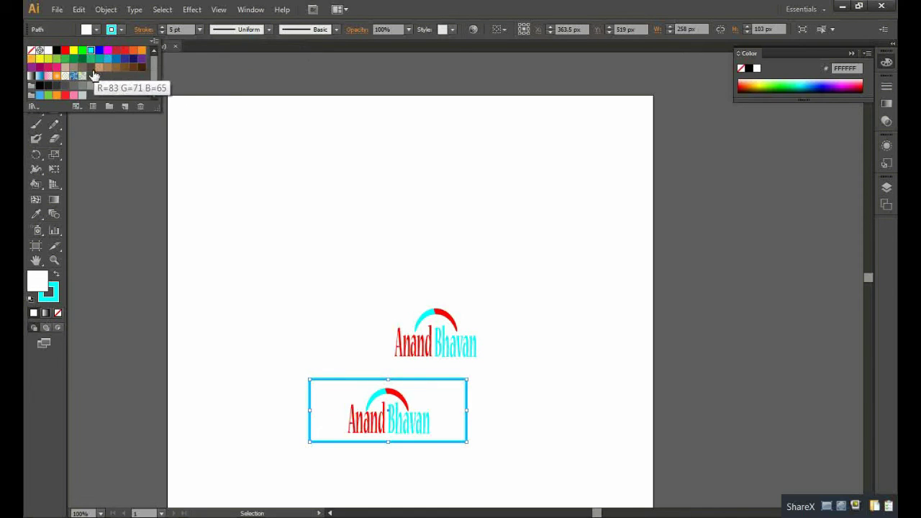
click(41, 76)
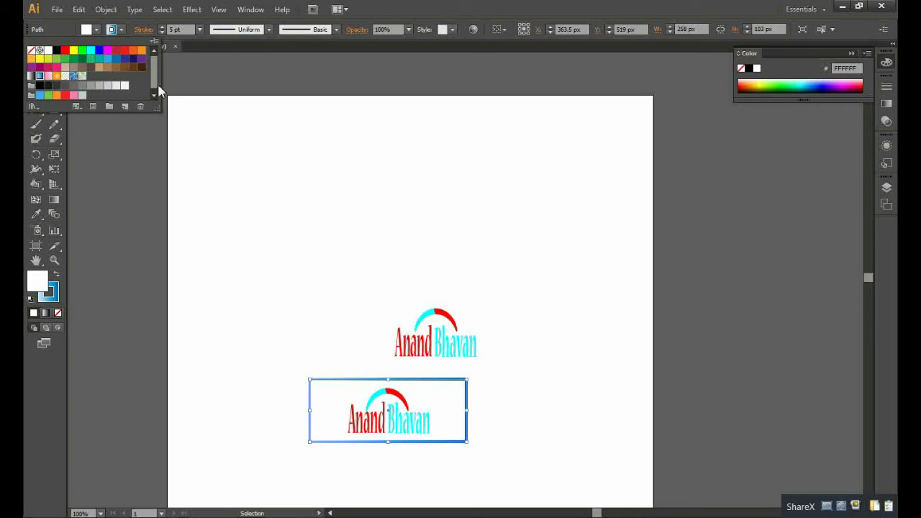
click(143, 68)
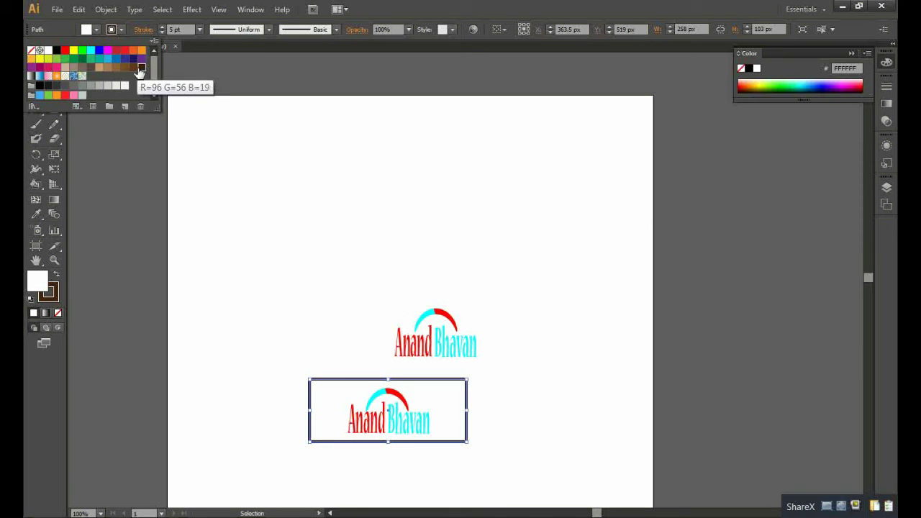
click(133, 68)
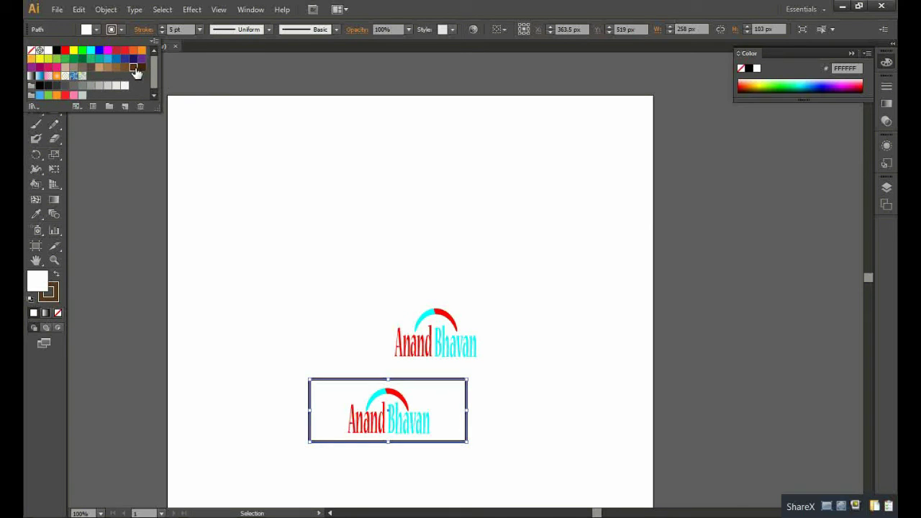
click(126, 69)
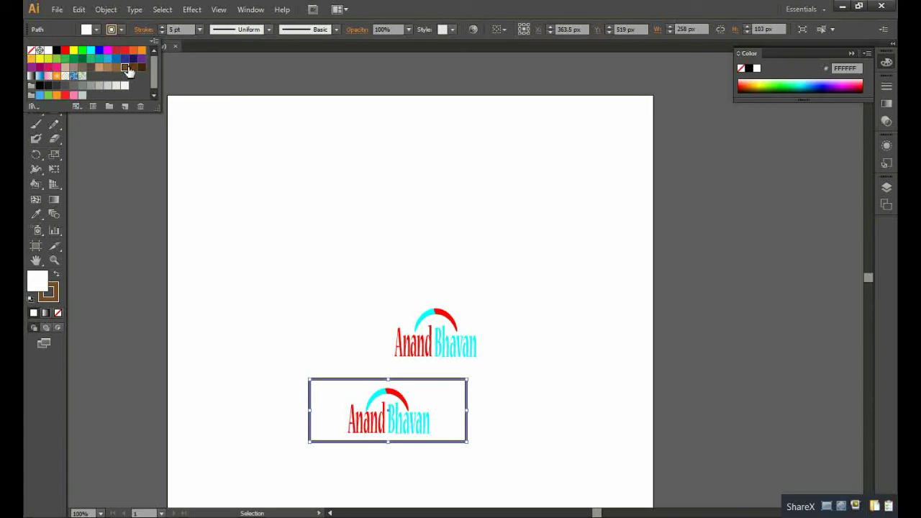
click(262, 265)
Step: Delete the spare Anand Bhavan text and its arc above the rectangle
click(427, 328)
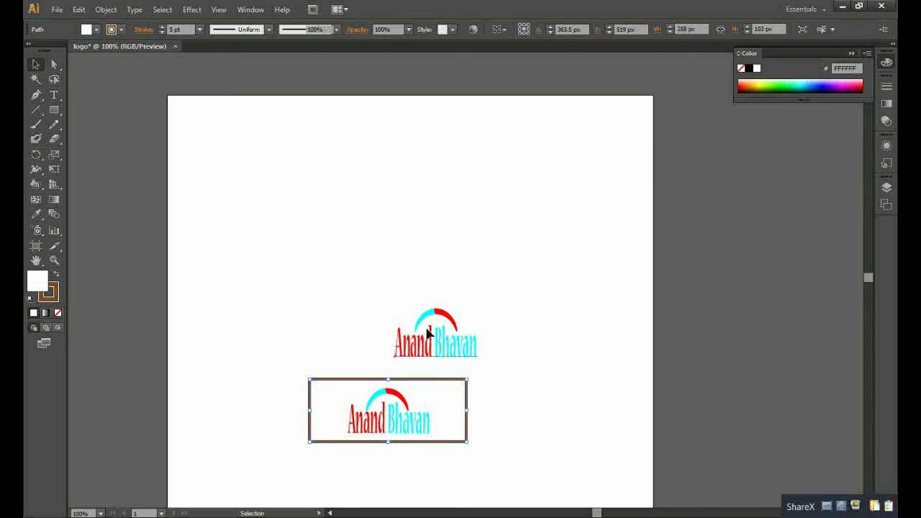
key(Delete)
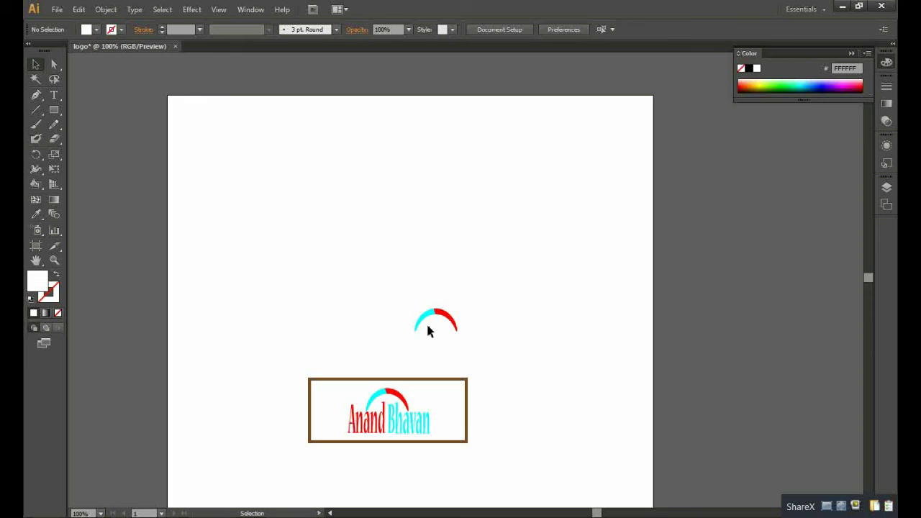
click(433, 319)
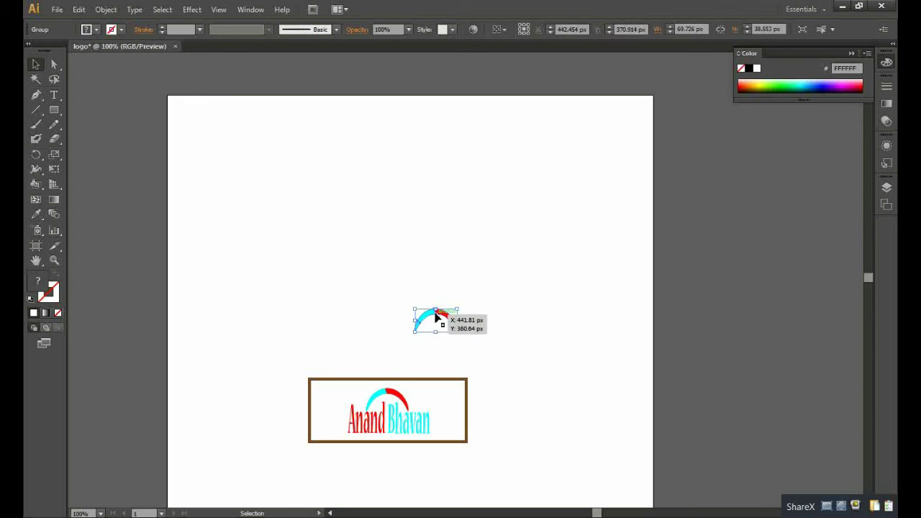
key(Delete)
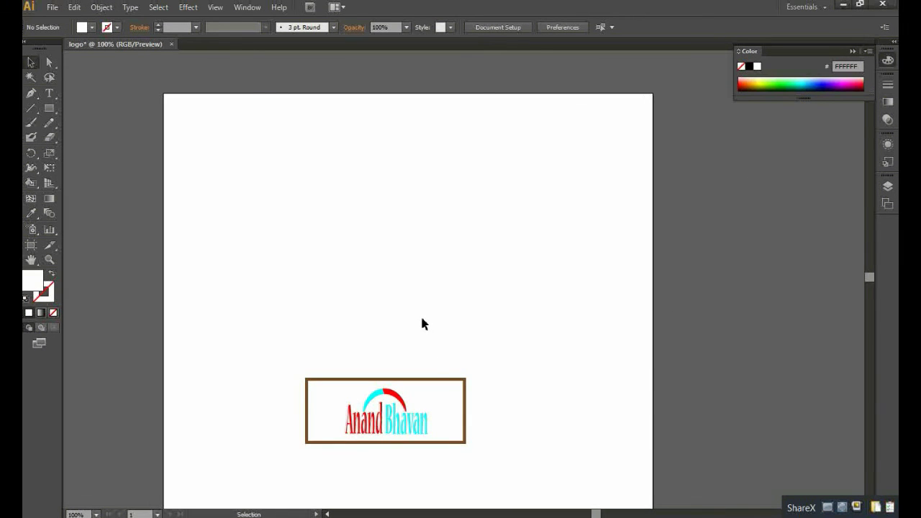
Step: Nudge the logo slightly right inside the brown-outlined rectangle and group the two together
mouse_move(386, 395)
mouse_down()
mouse_move(392, 351)
mouse_move(390, 394)
mouse_up()
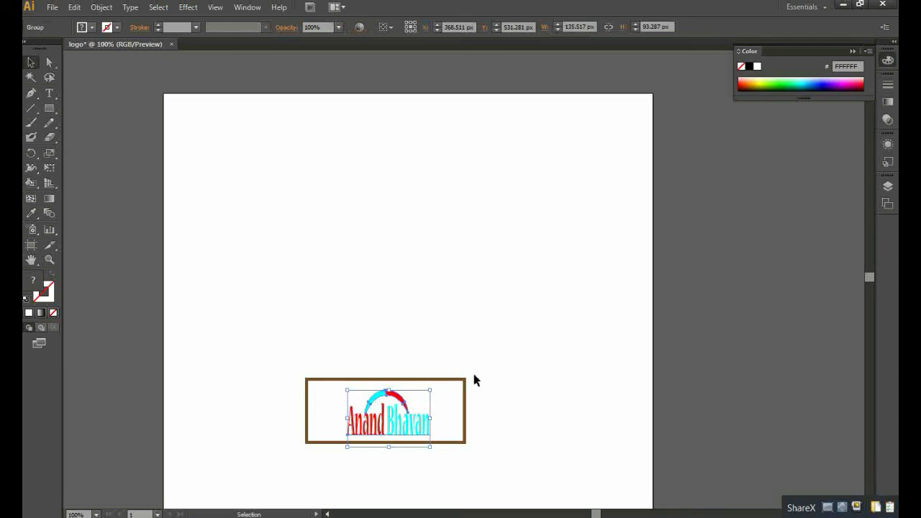
click(512, 369)
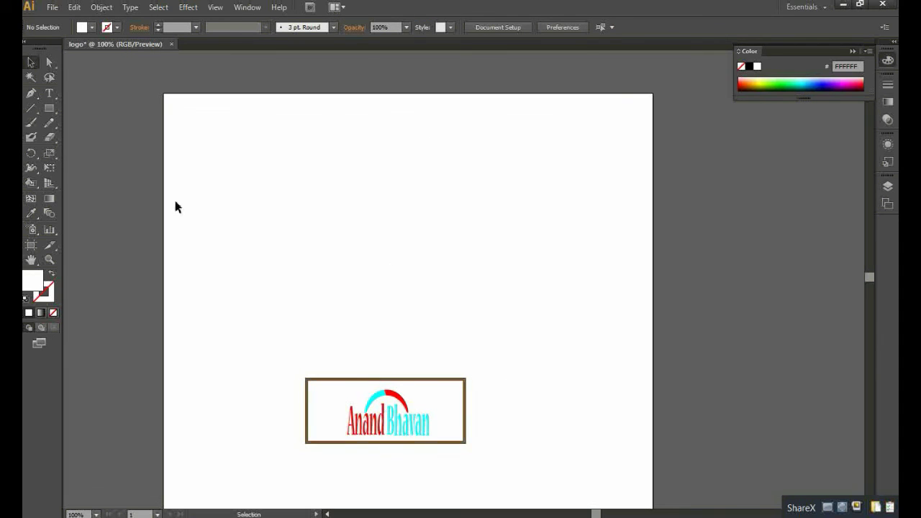
click(342, 388)
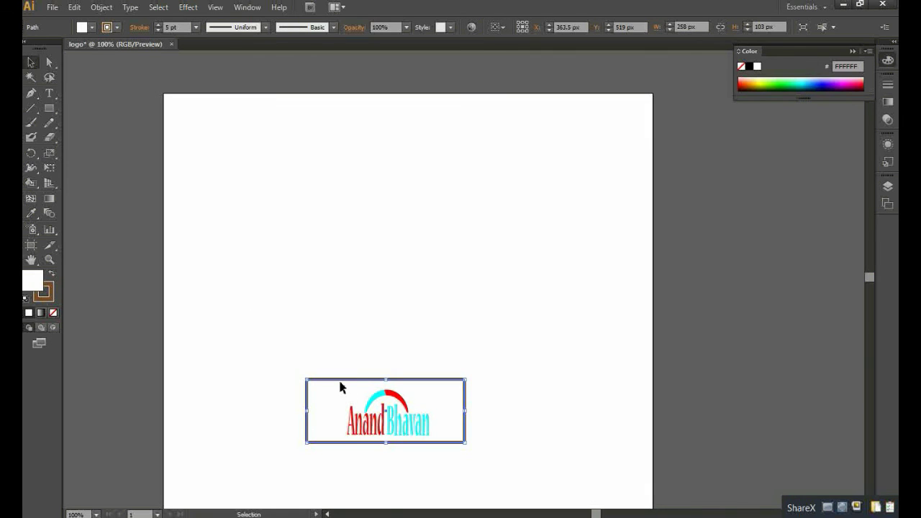
shift+click(357, 388)
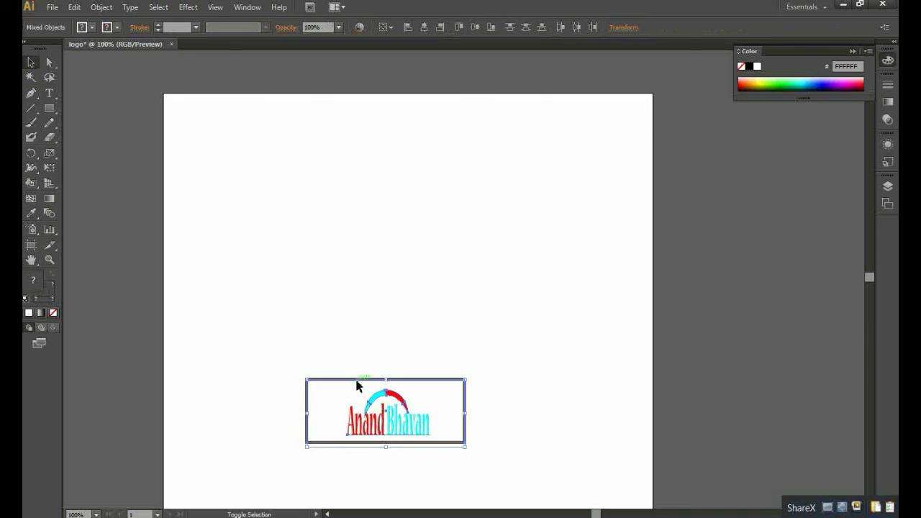
key(a)
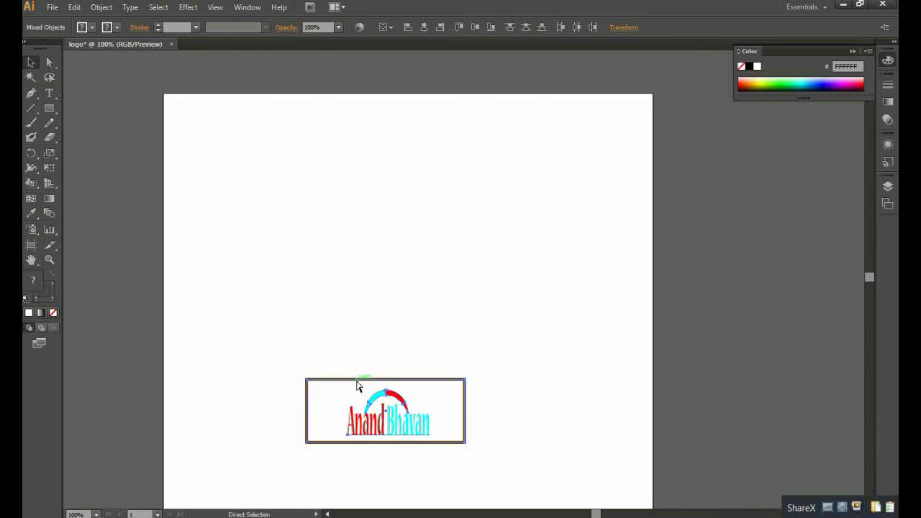
key(ctrl+g)
key(v)
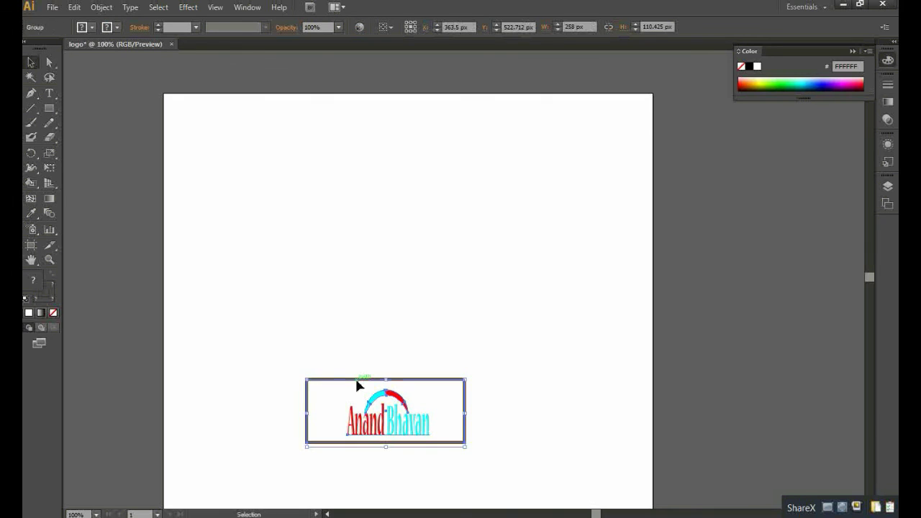
click(438, 298)
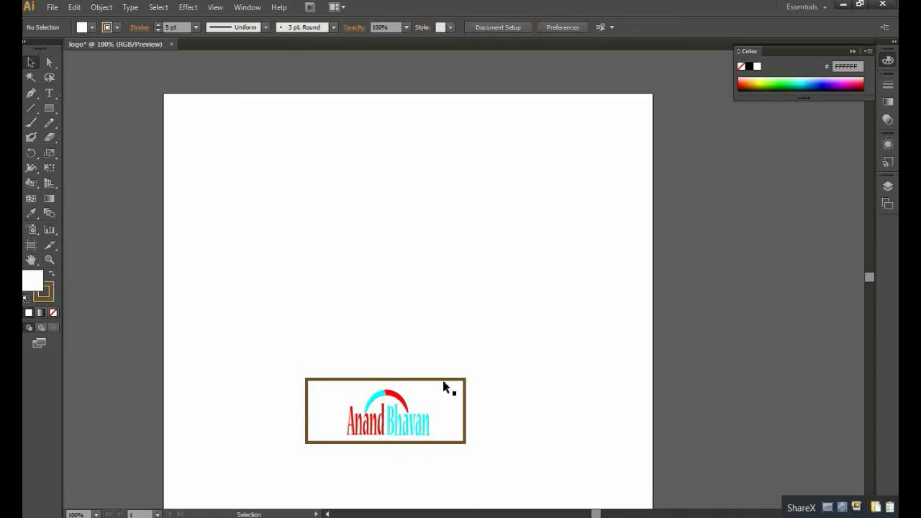
Step: Isolate the group, shift its rectangle about 2 px to the right, and select the rectangle together with the logo
double_click(330, 389)
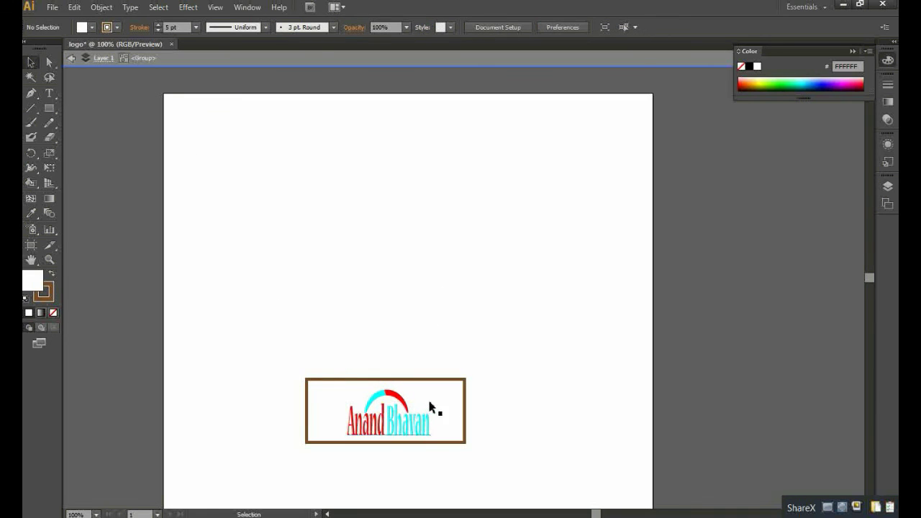
drag(427, 397, 466, 404)
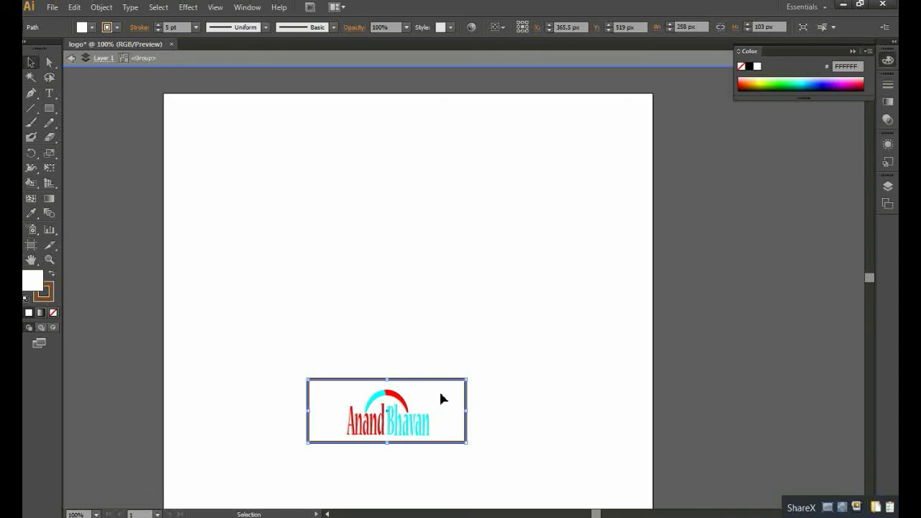
click(403, 414)
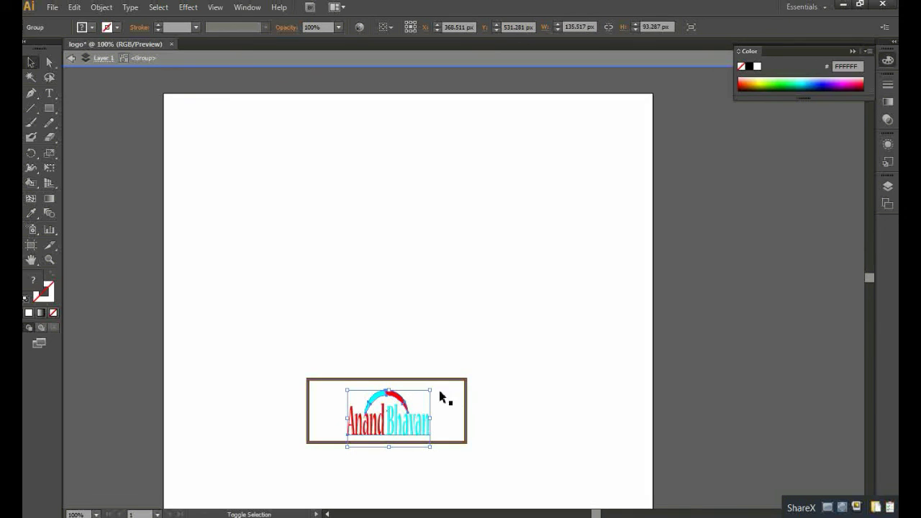
shift+click(464, 403)
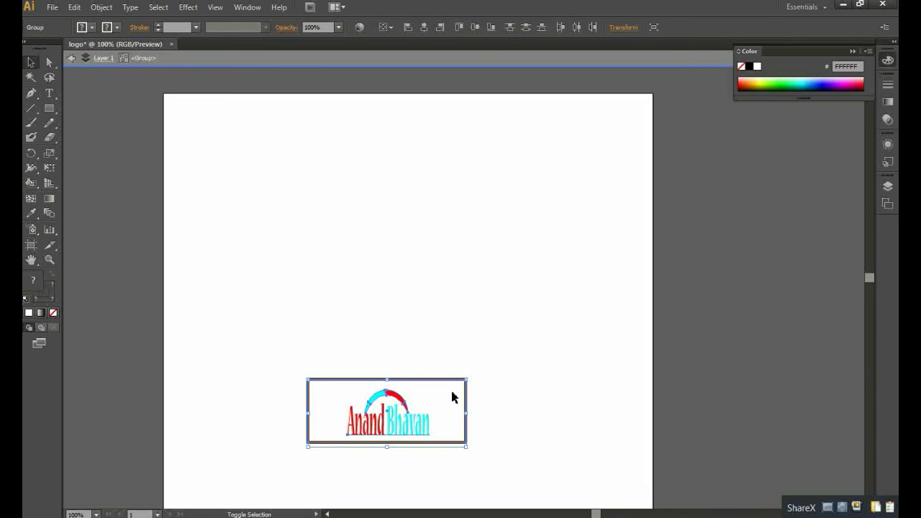
Step: Try a white-to-black gradient fill across the rectangle behind the logo and undo it
key(a)
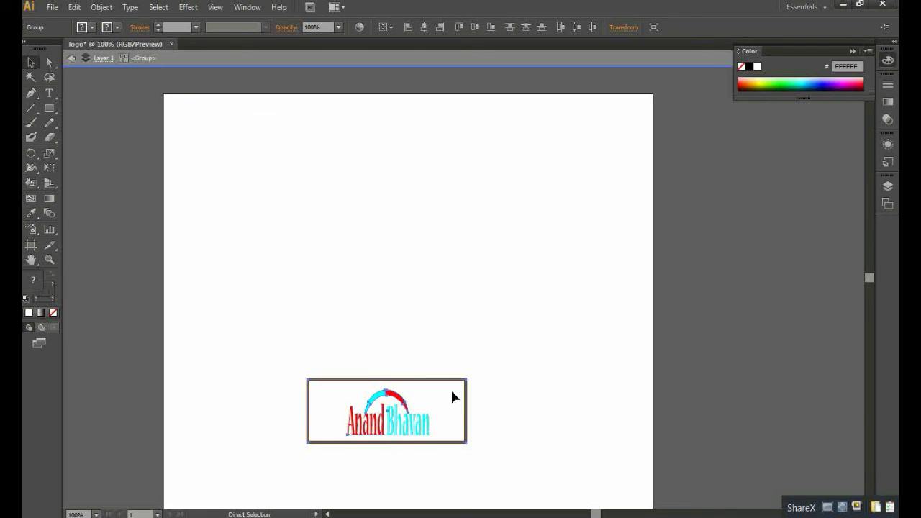
key(g)
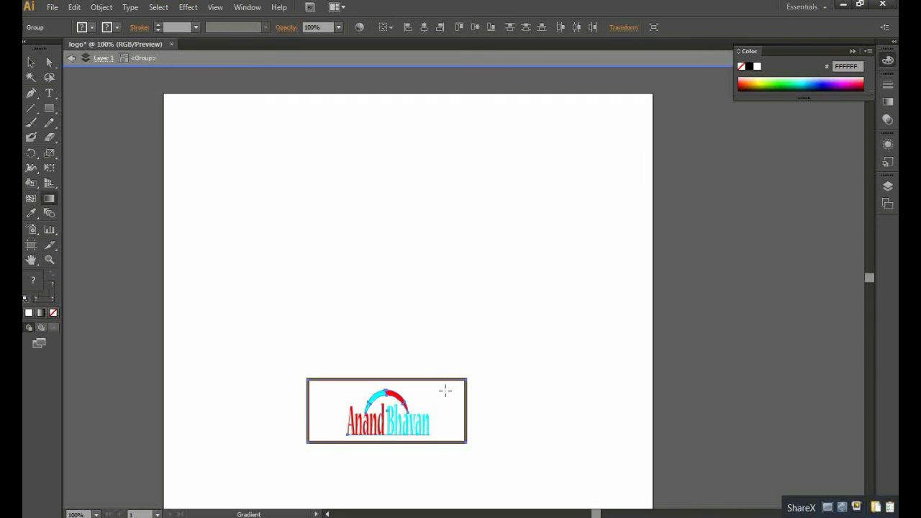
drag(433, 392, 470, 391)
key(v)
key(g)
click(423, 390)
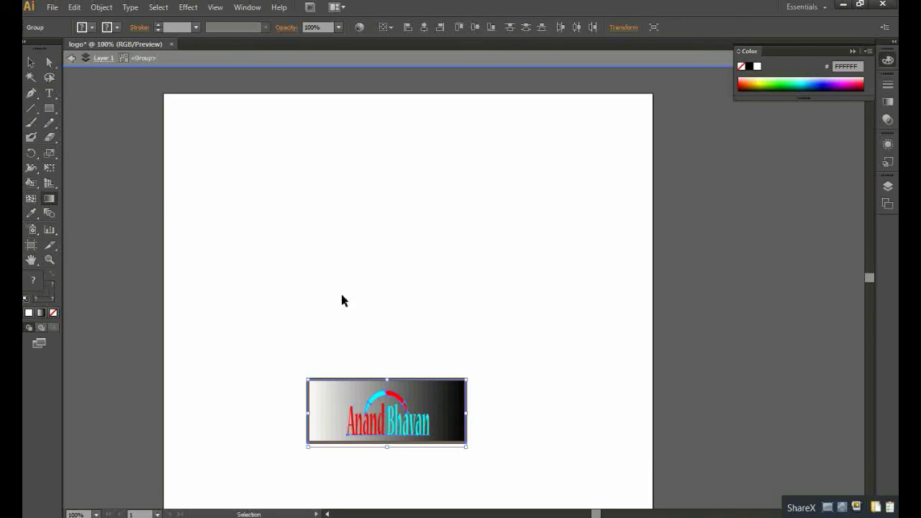
key(ctrl+z)
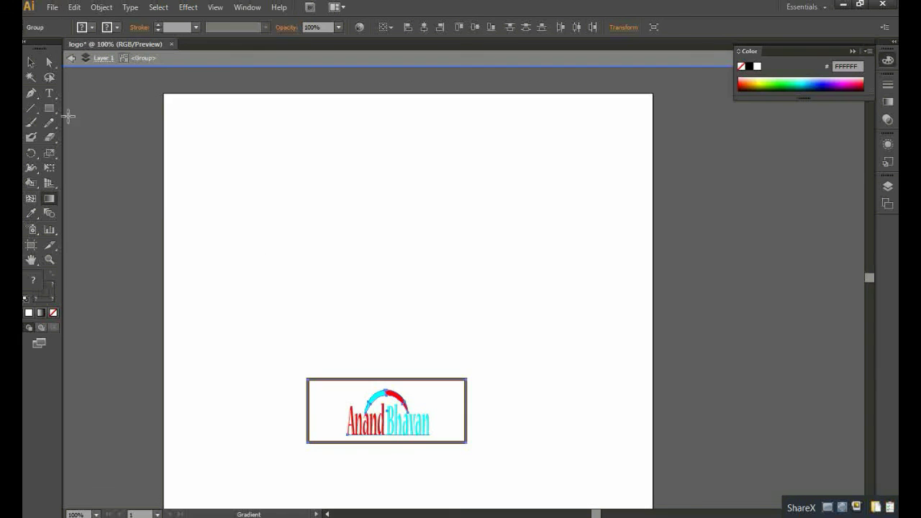
Step: Move the logo and its rectangle together to the upper middle of the artboard
click(31, 62)
drag(377, 390, 395, 199)
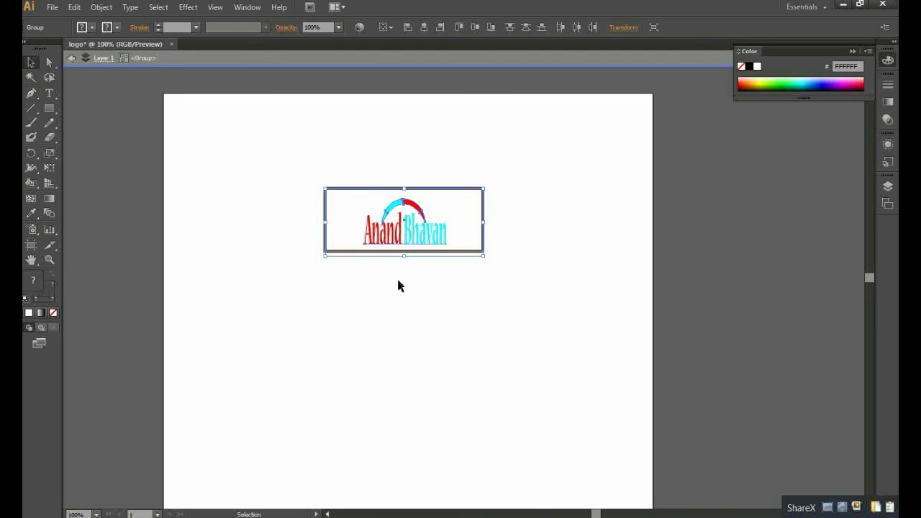
Step: Examine the file formats available for exporting the logo, and leave the export without saving
click(53, 9)
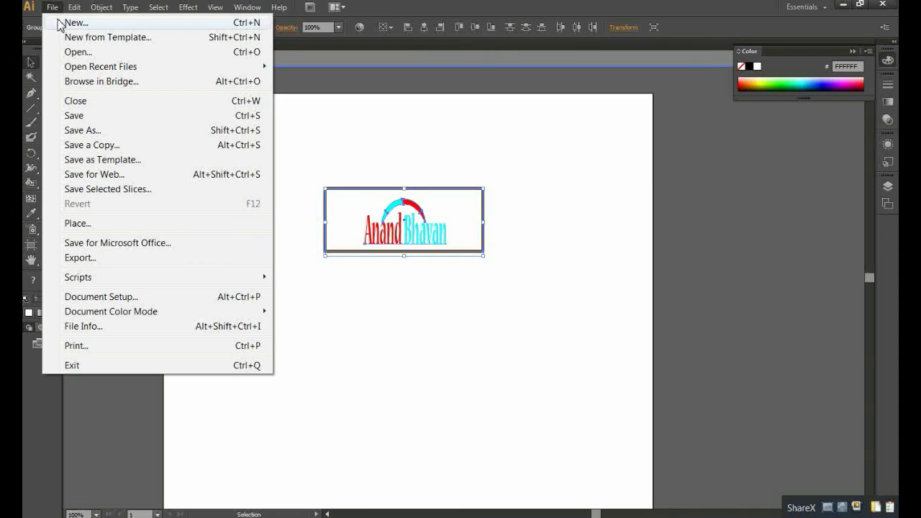
click(73, 256)
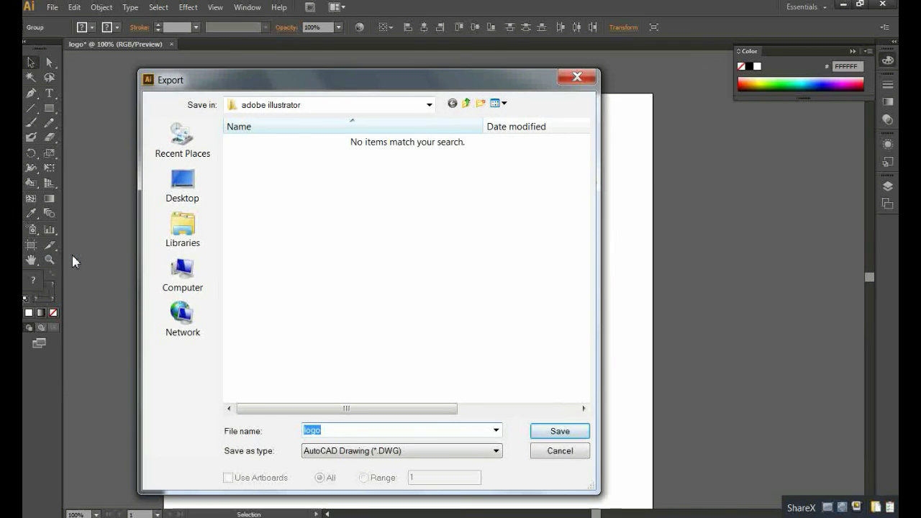
click(500, 454)
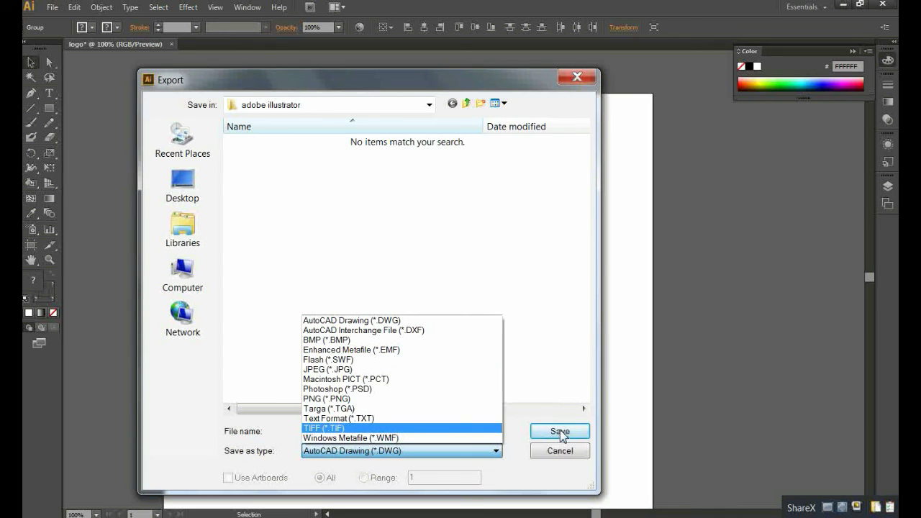
click(578, 79)
click(578, 79)
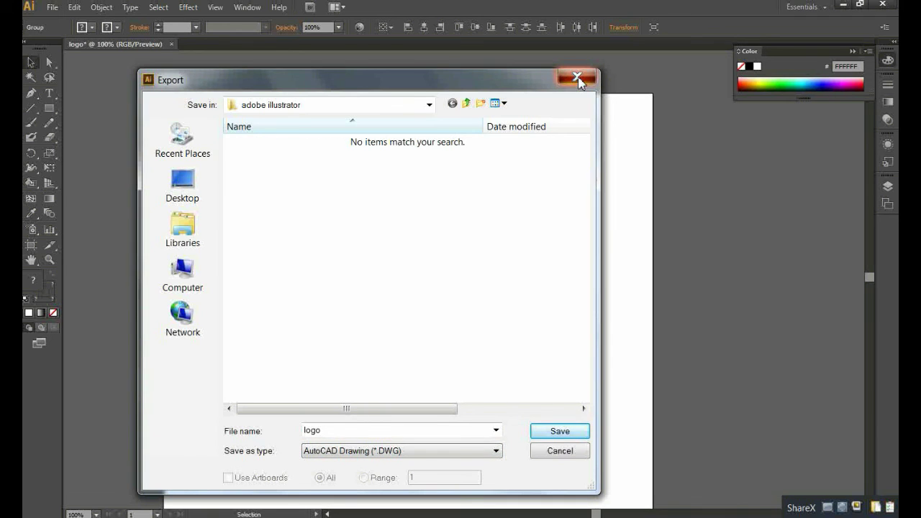